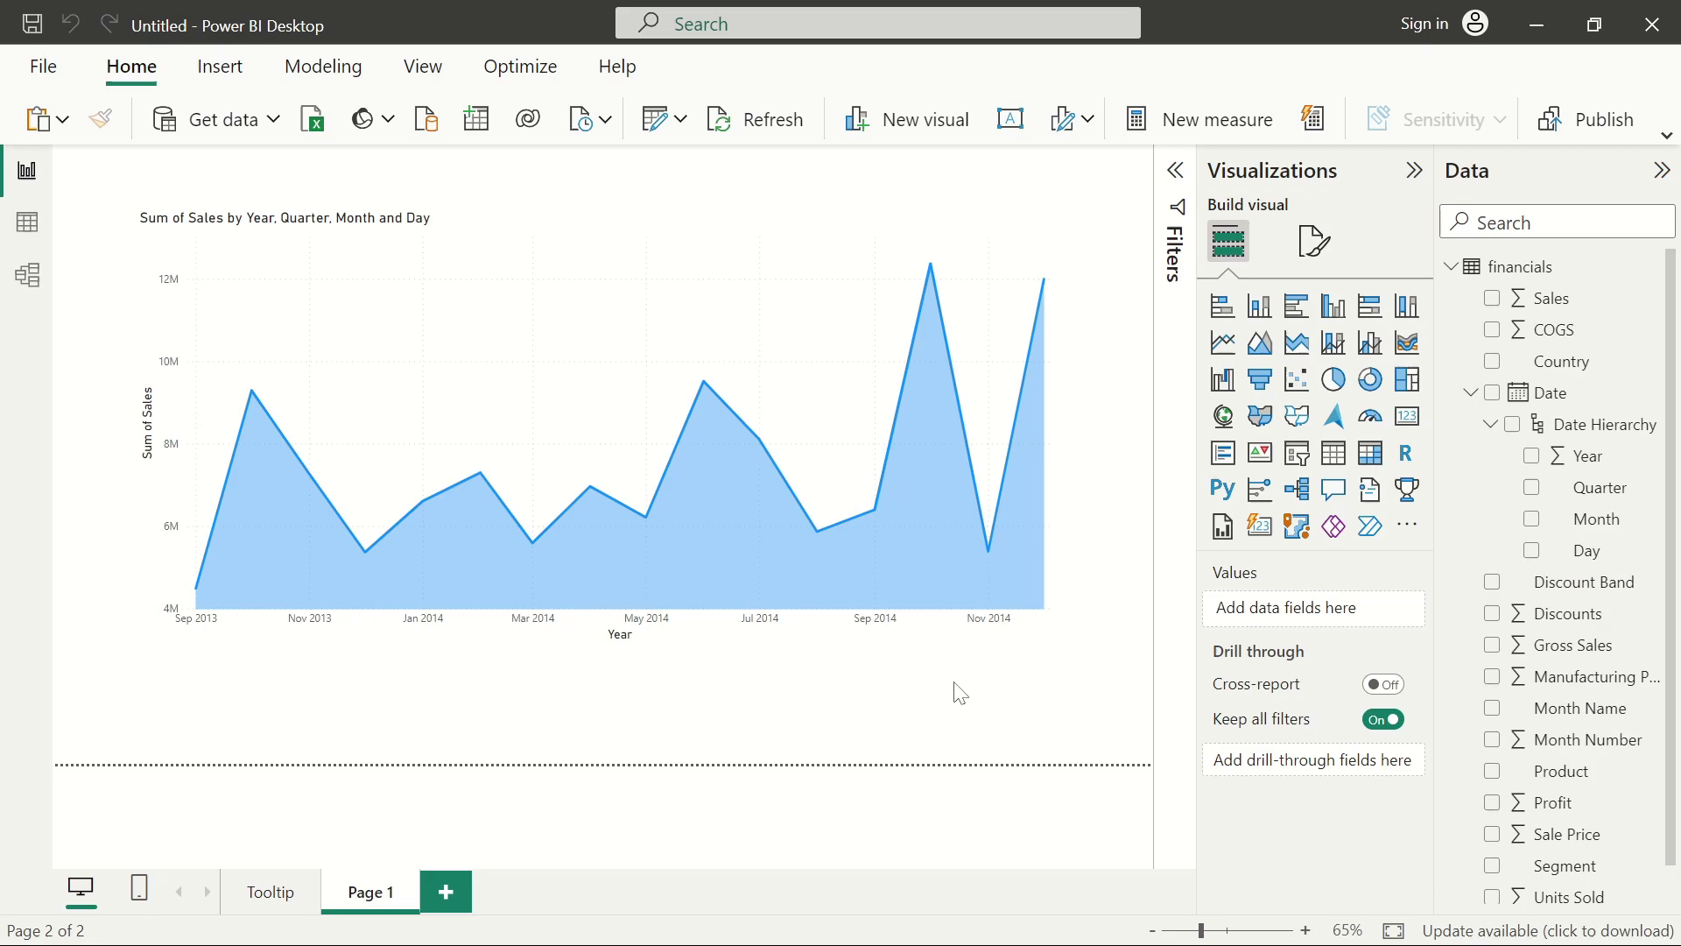
Preview the area chart's custom tooltip with Profit, Discount and Gross Sales per month.
mouse_move(878, 402)
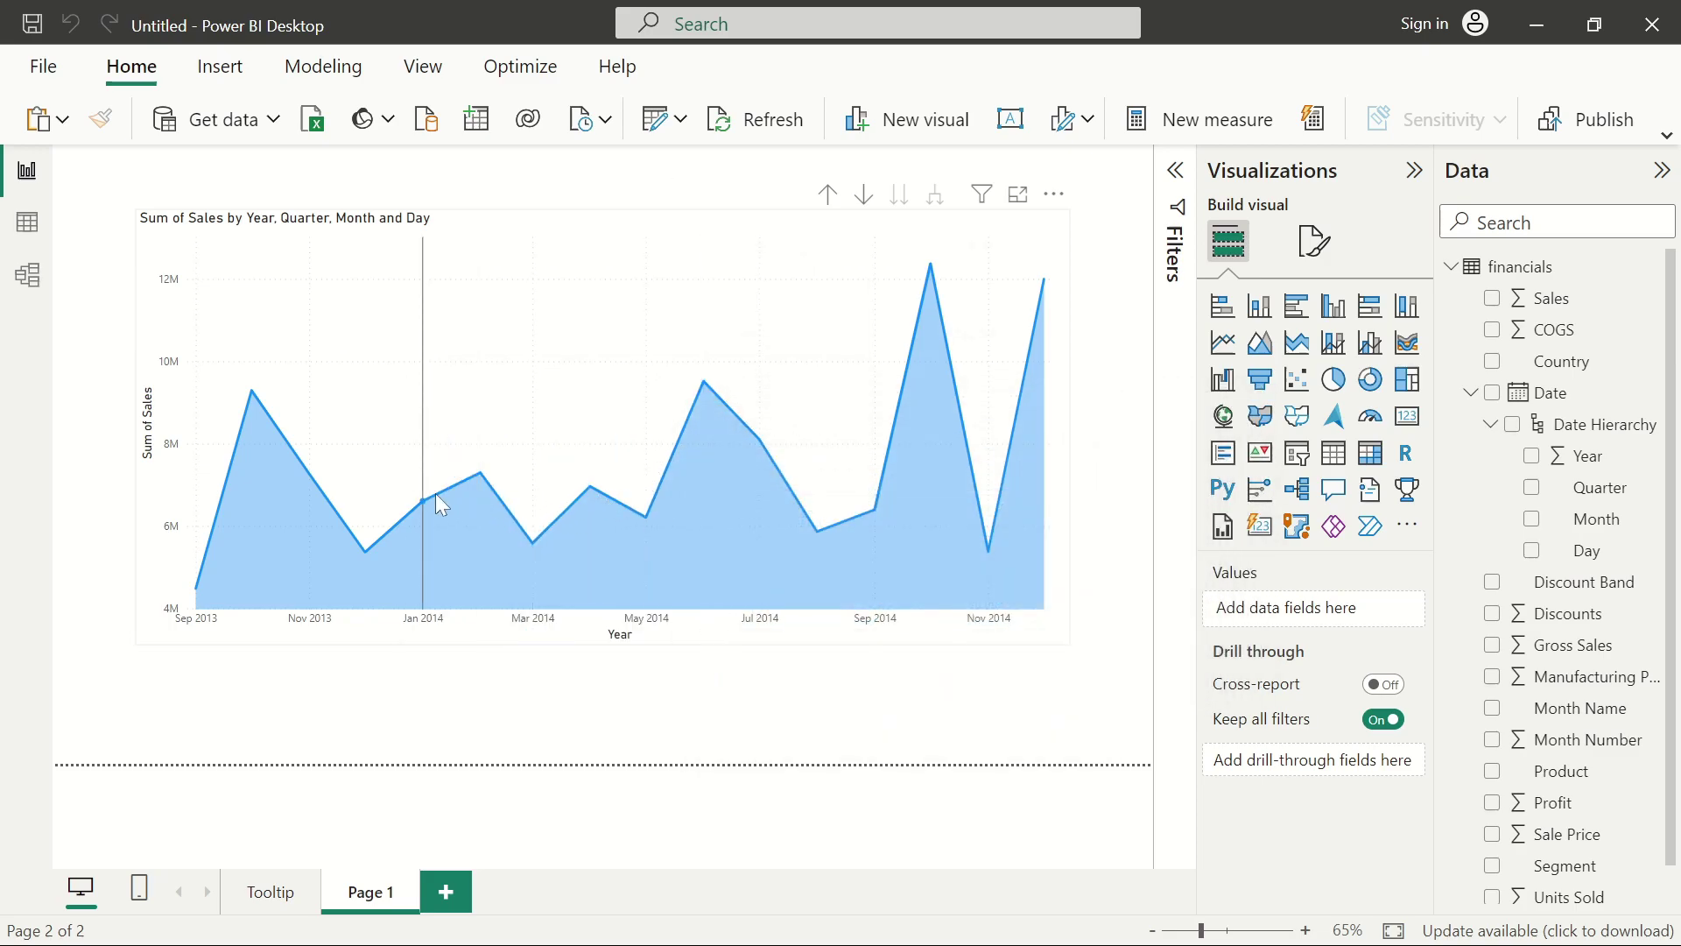
mouse_move(324, 510)
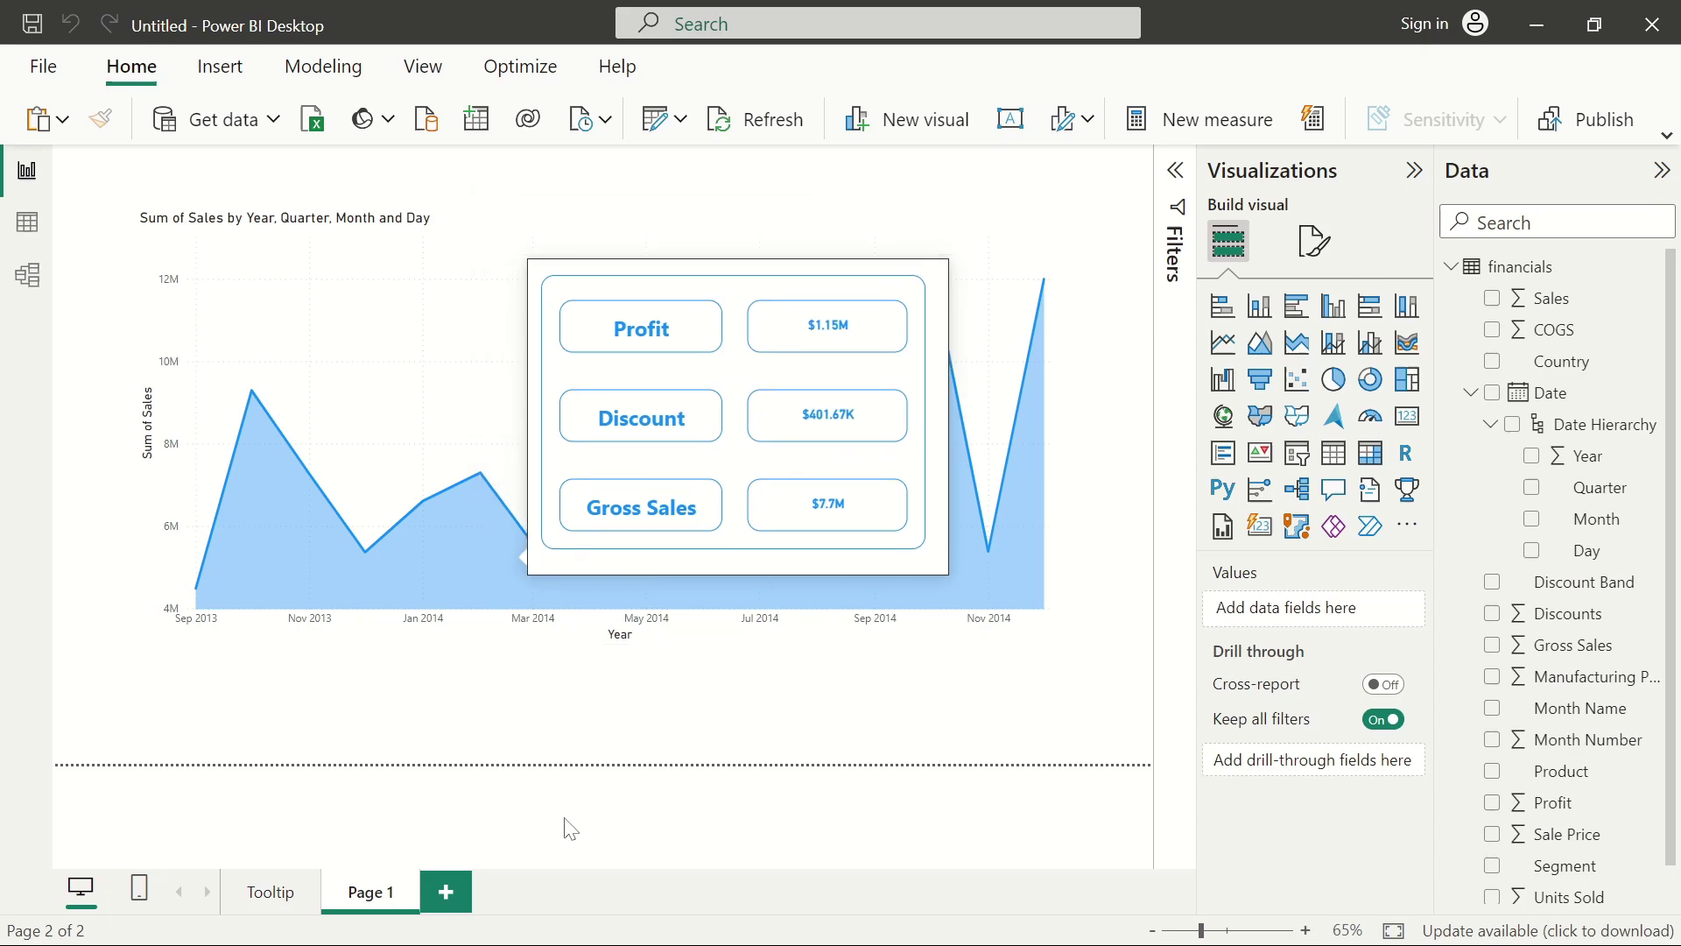
Add Page 2 and set its canvas type to Tooltip (320 × 240 px).
click(448, 892)
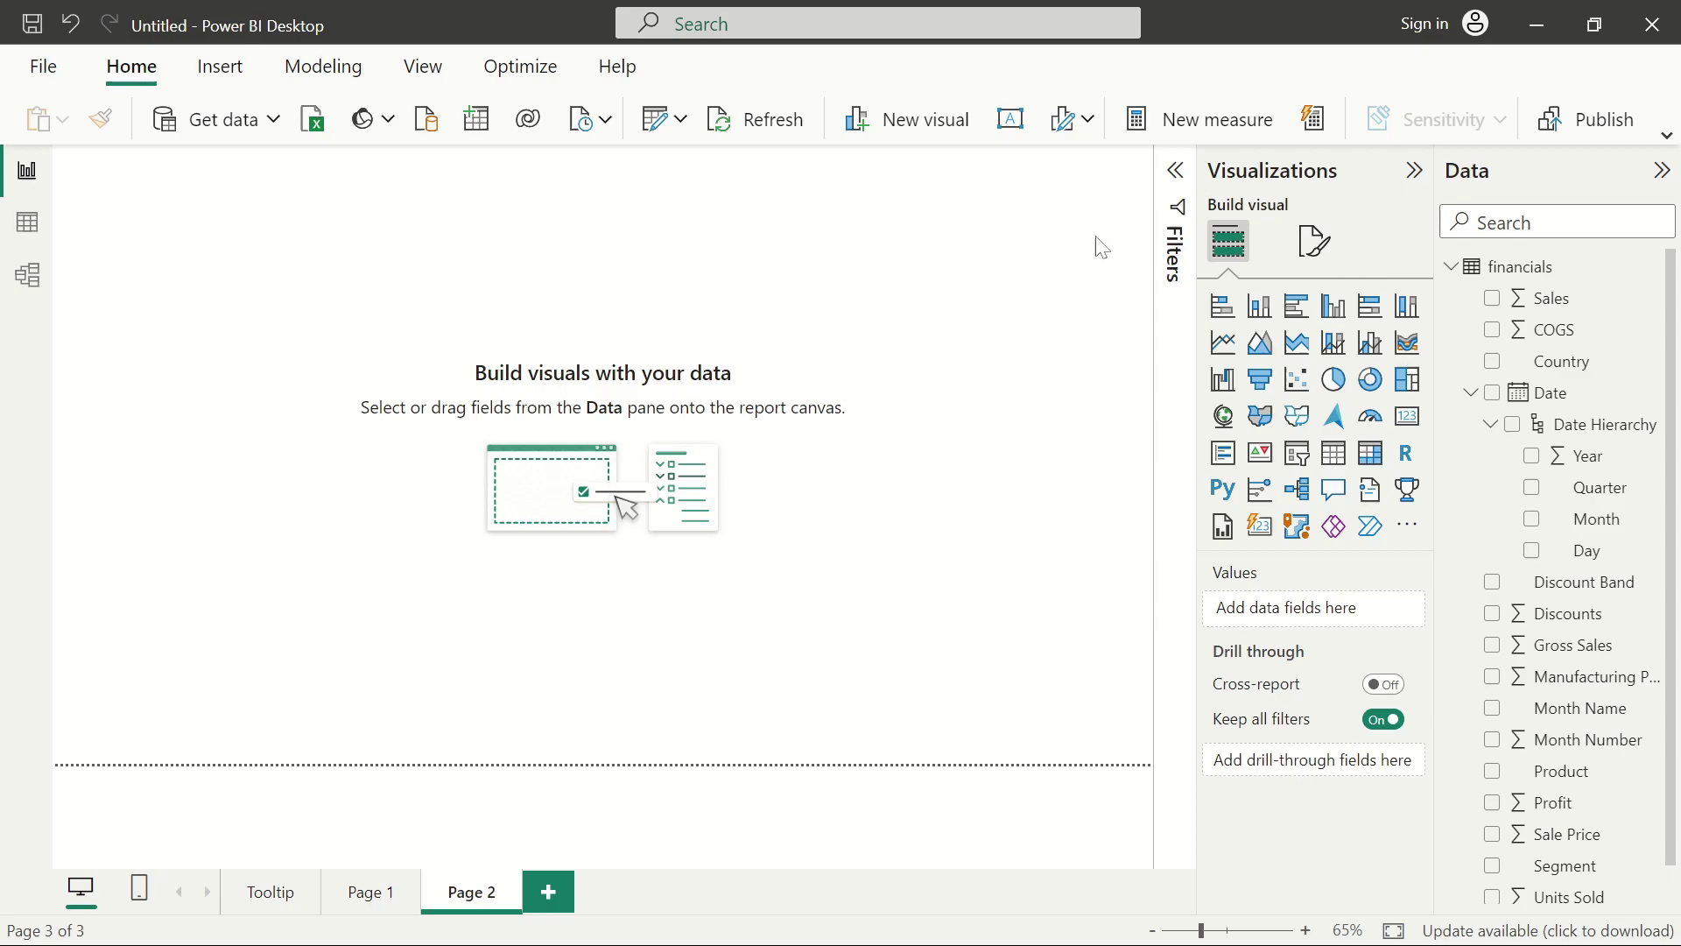
click(1310, 239)
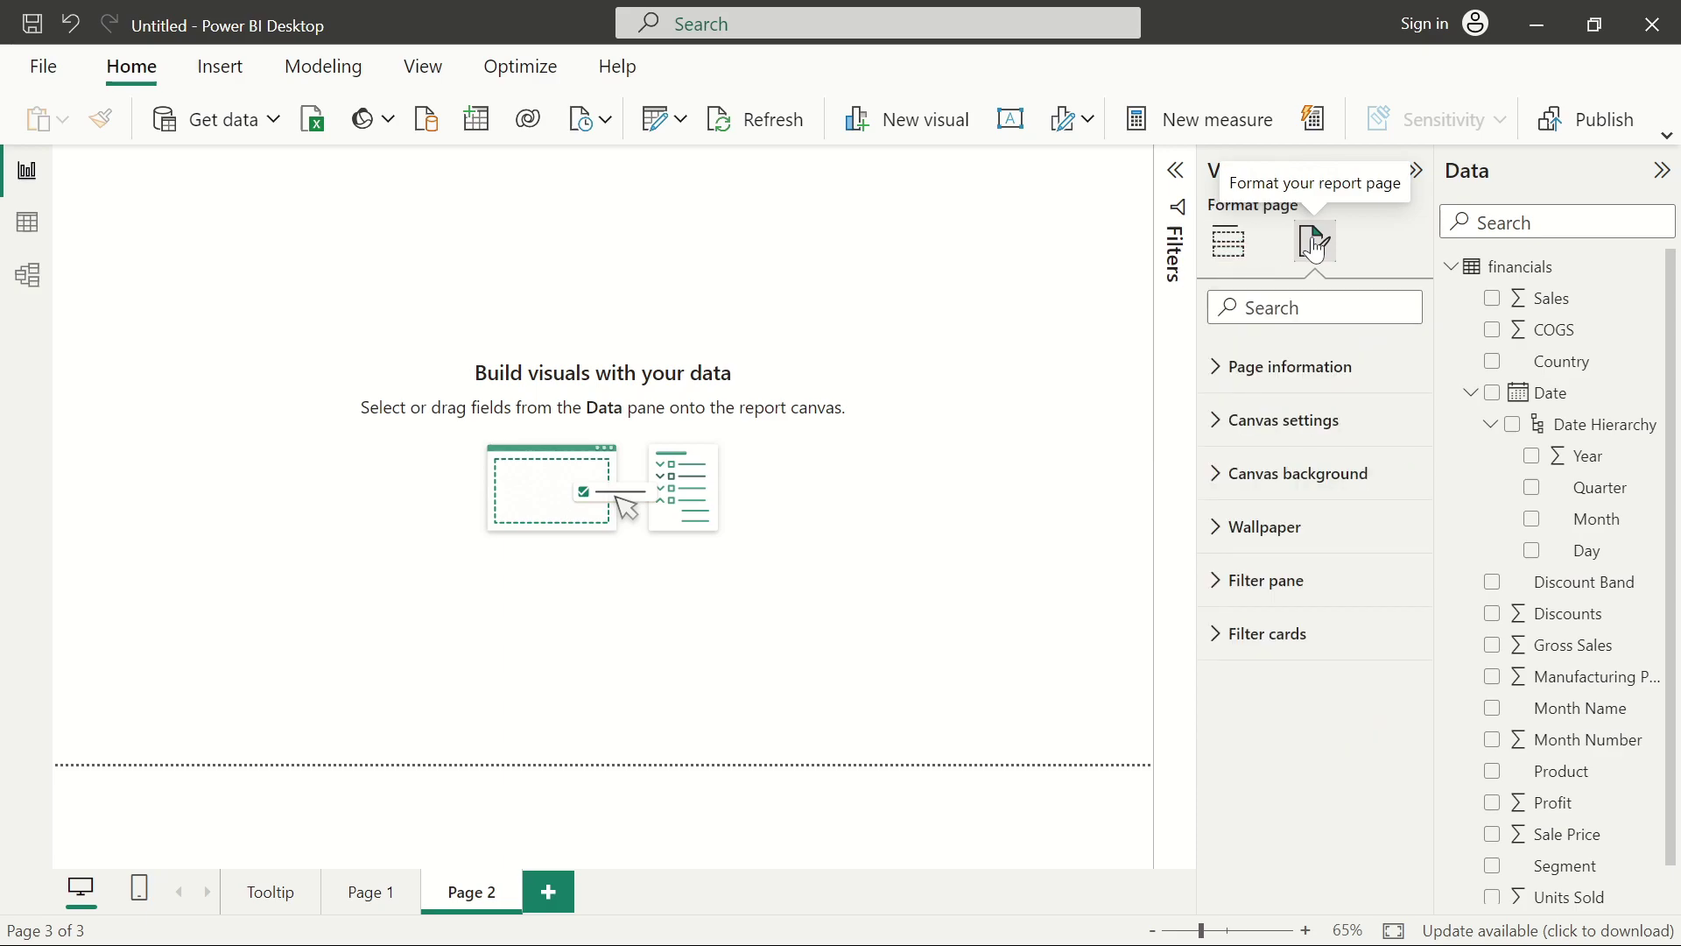
click(1215, 438)
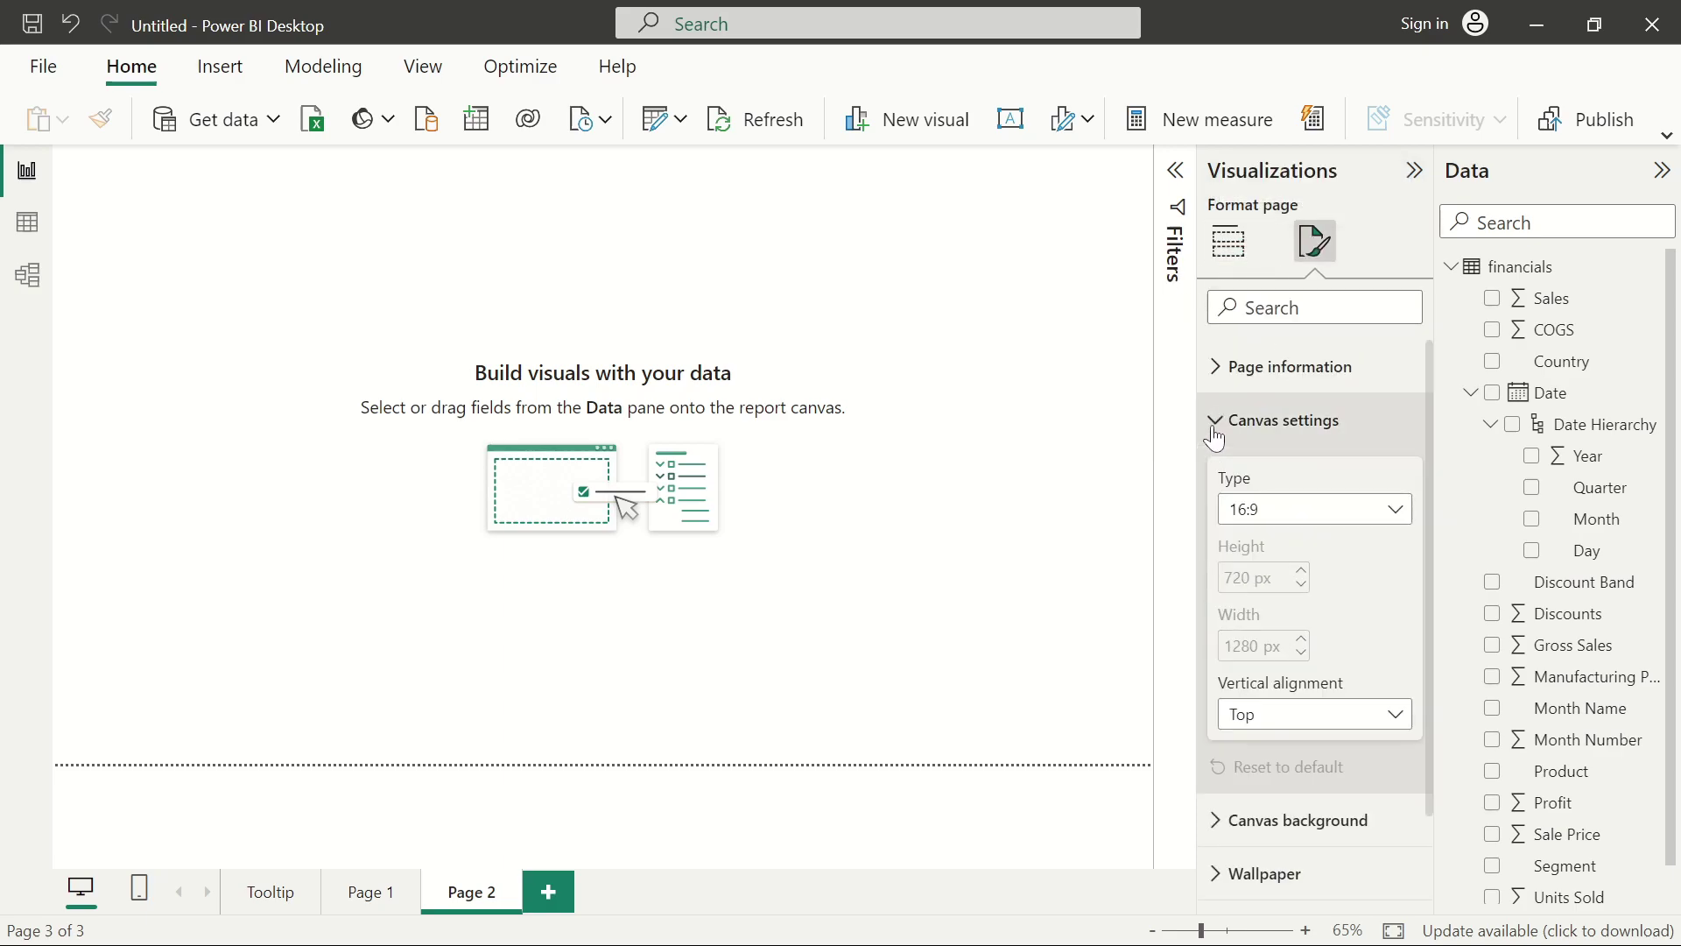
click(1296, 515)
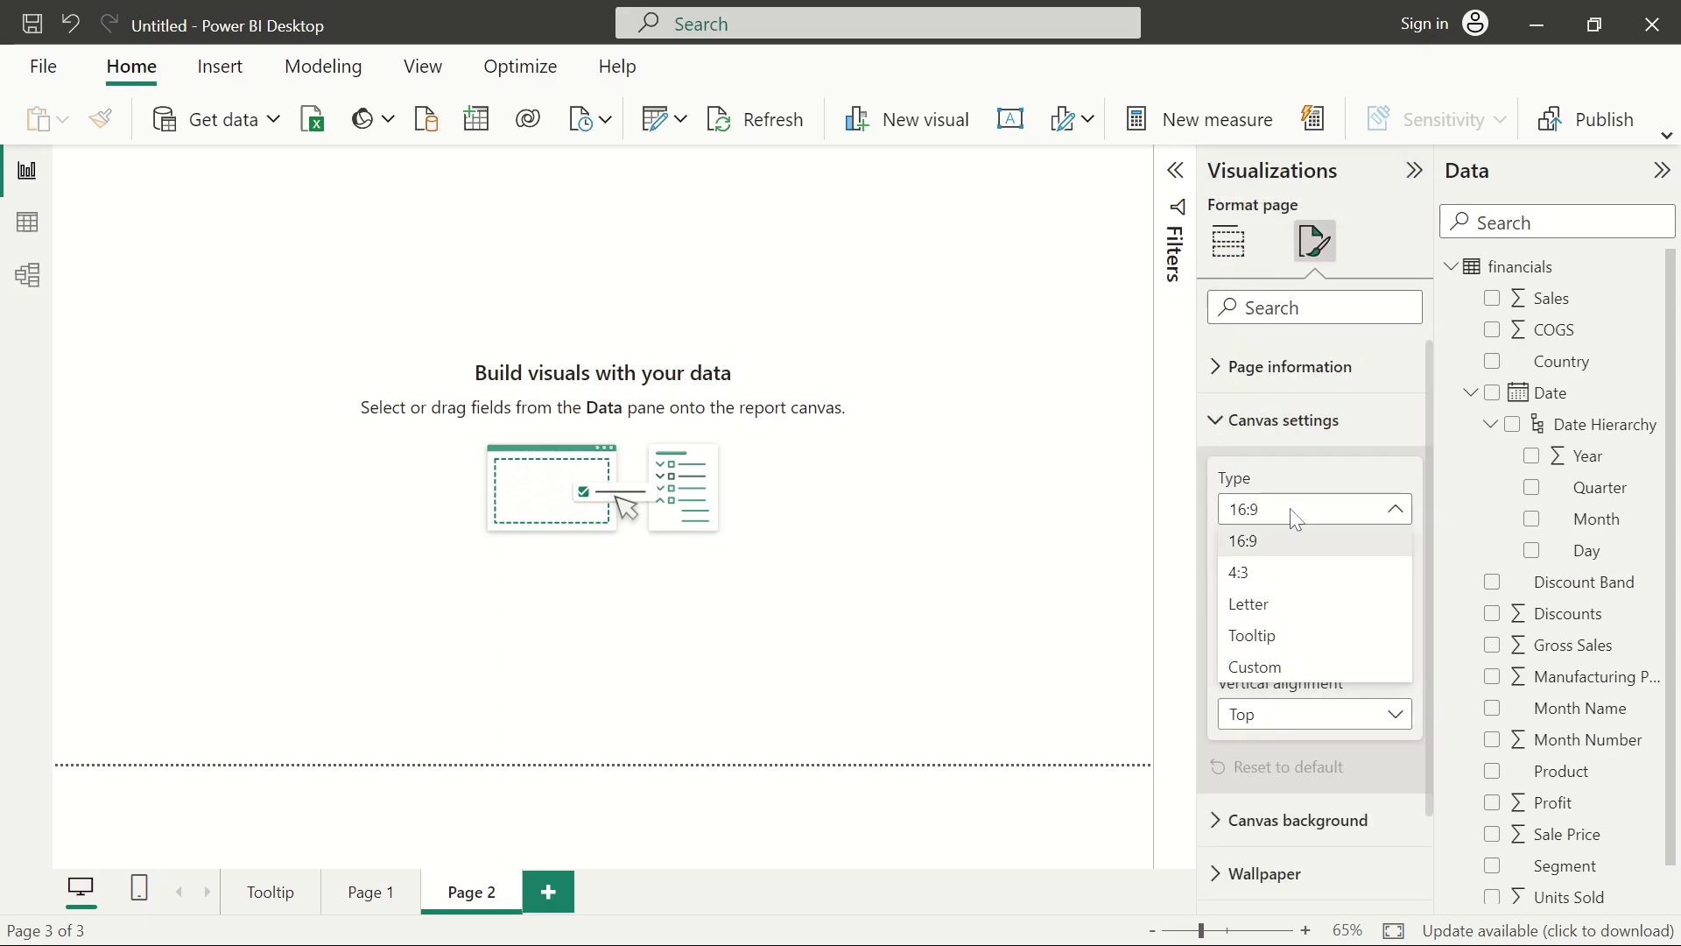
click(1308, 649)
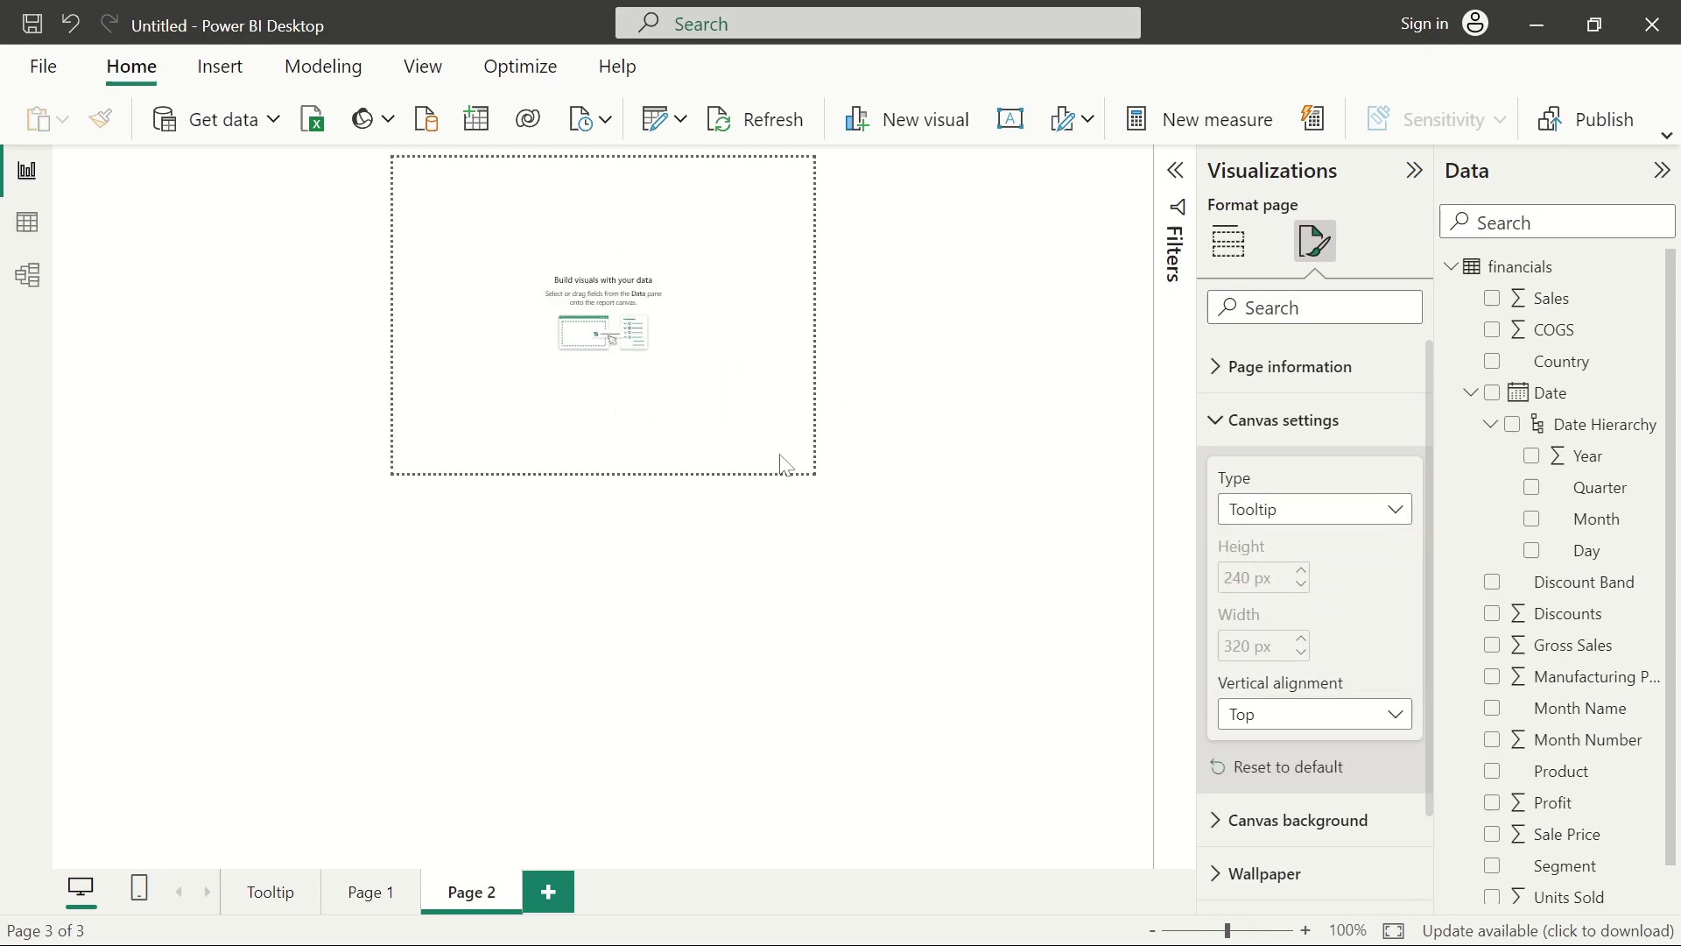
Align the tooltip canvas vertically to Middle and switch to the classic ribbon.
click(1311, 725)
click(1287, 779)
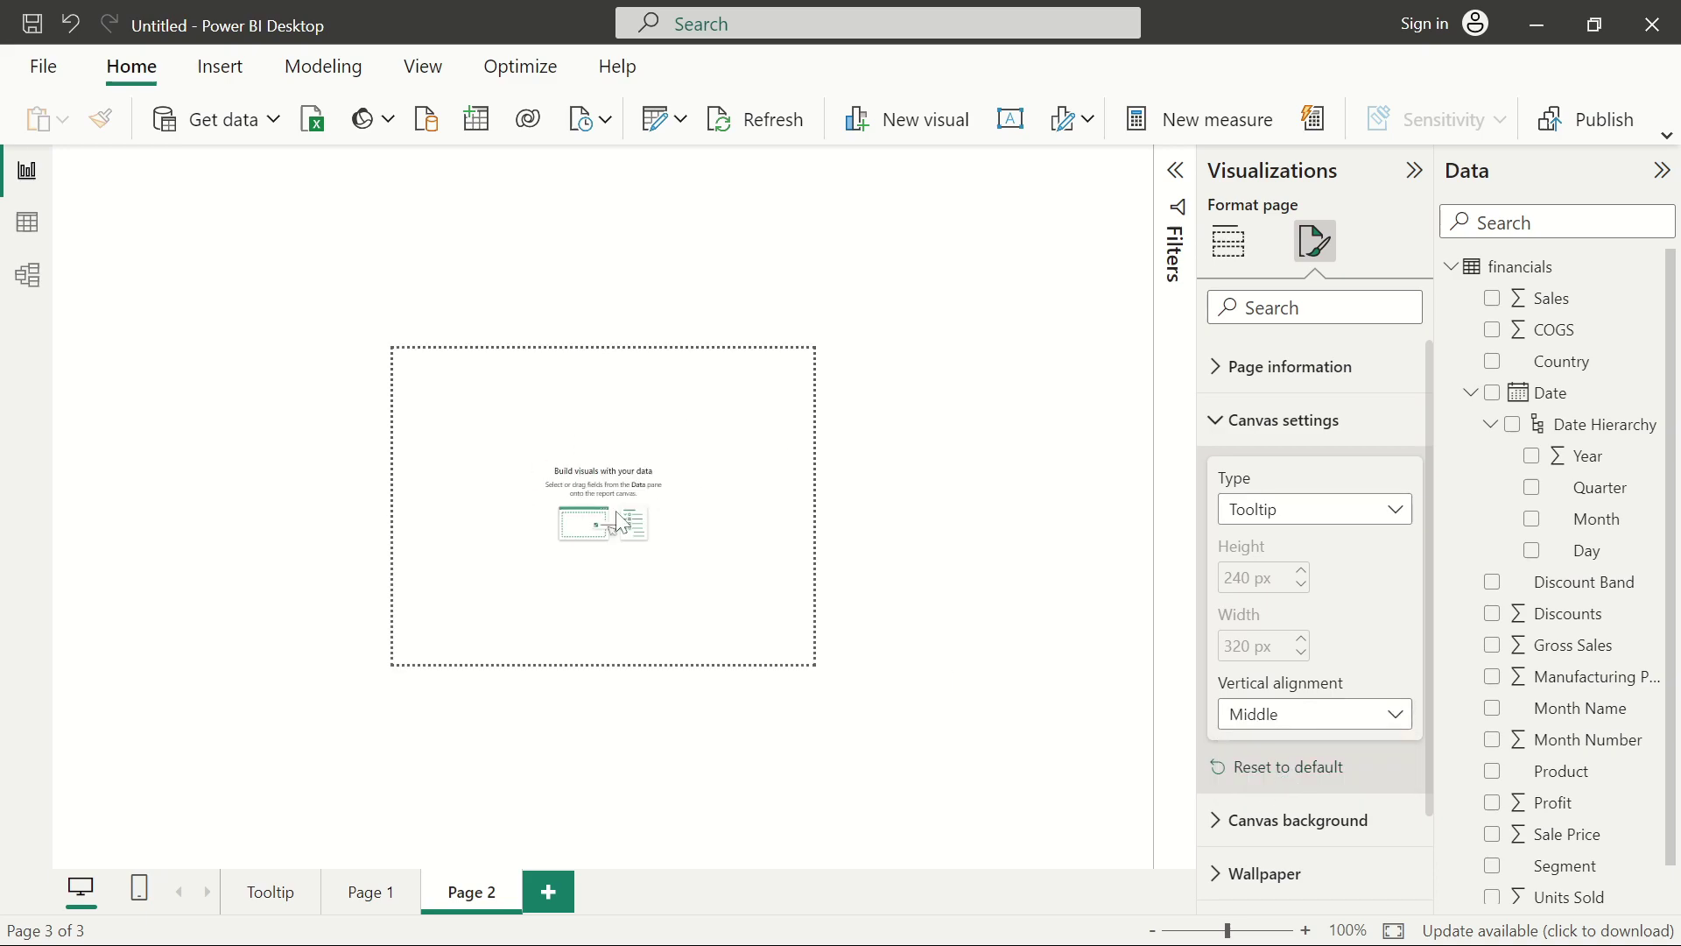
click(1666, 134)
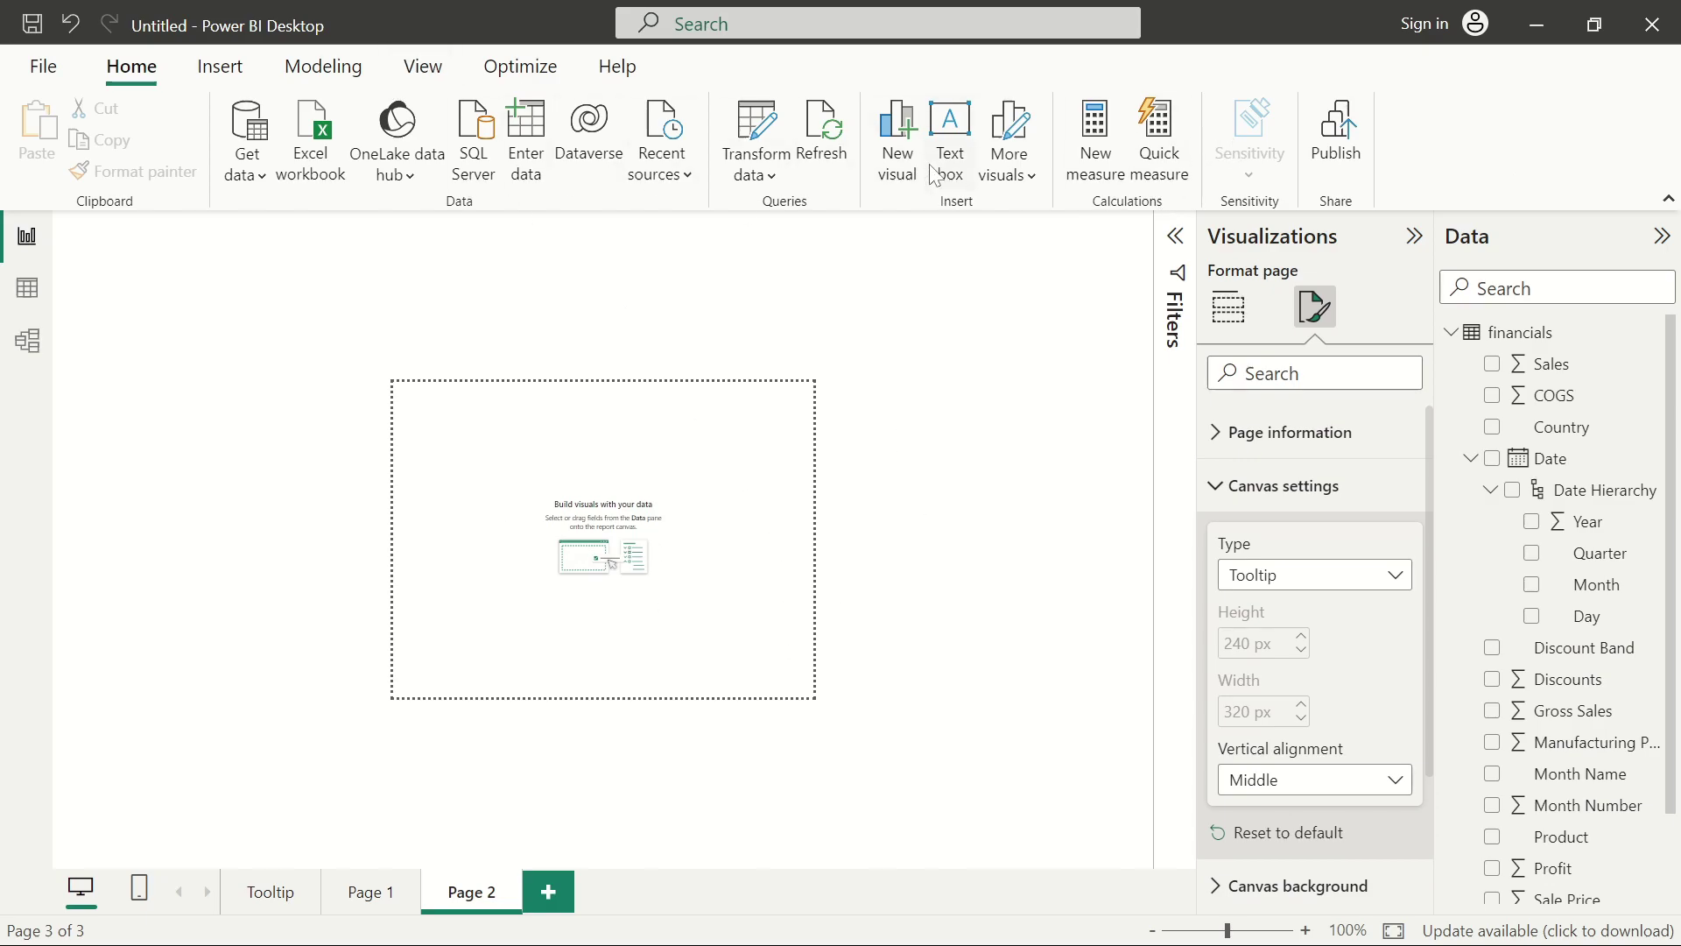
Insert a text box and enlarge it to fill the tooltip page.
click(949, 149)
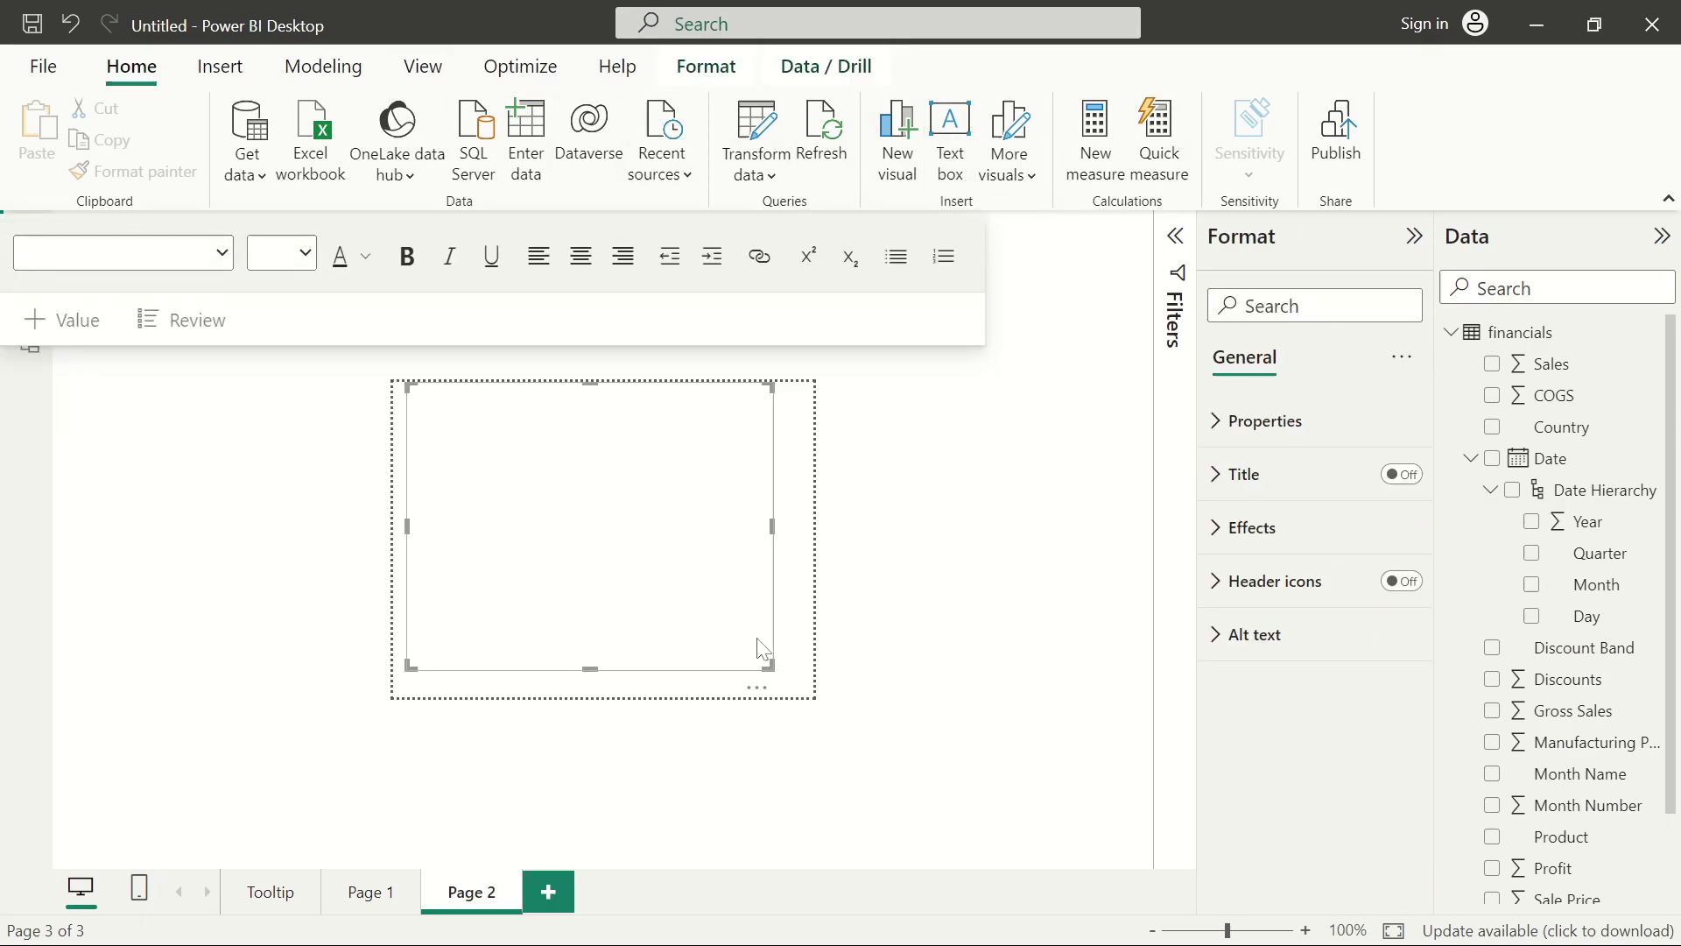
click(429, 418)
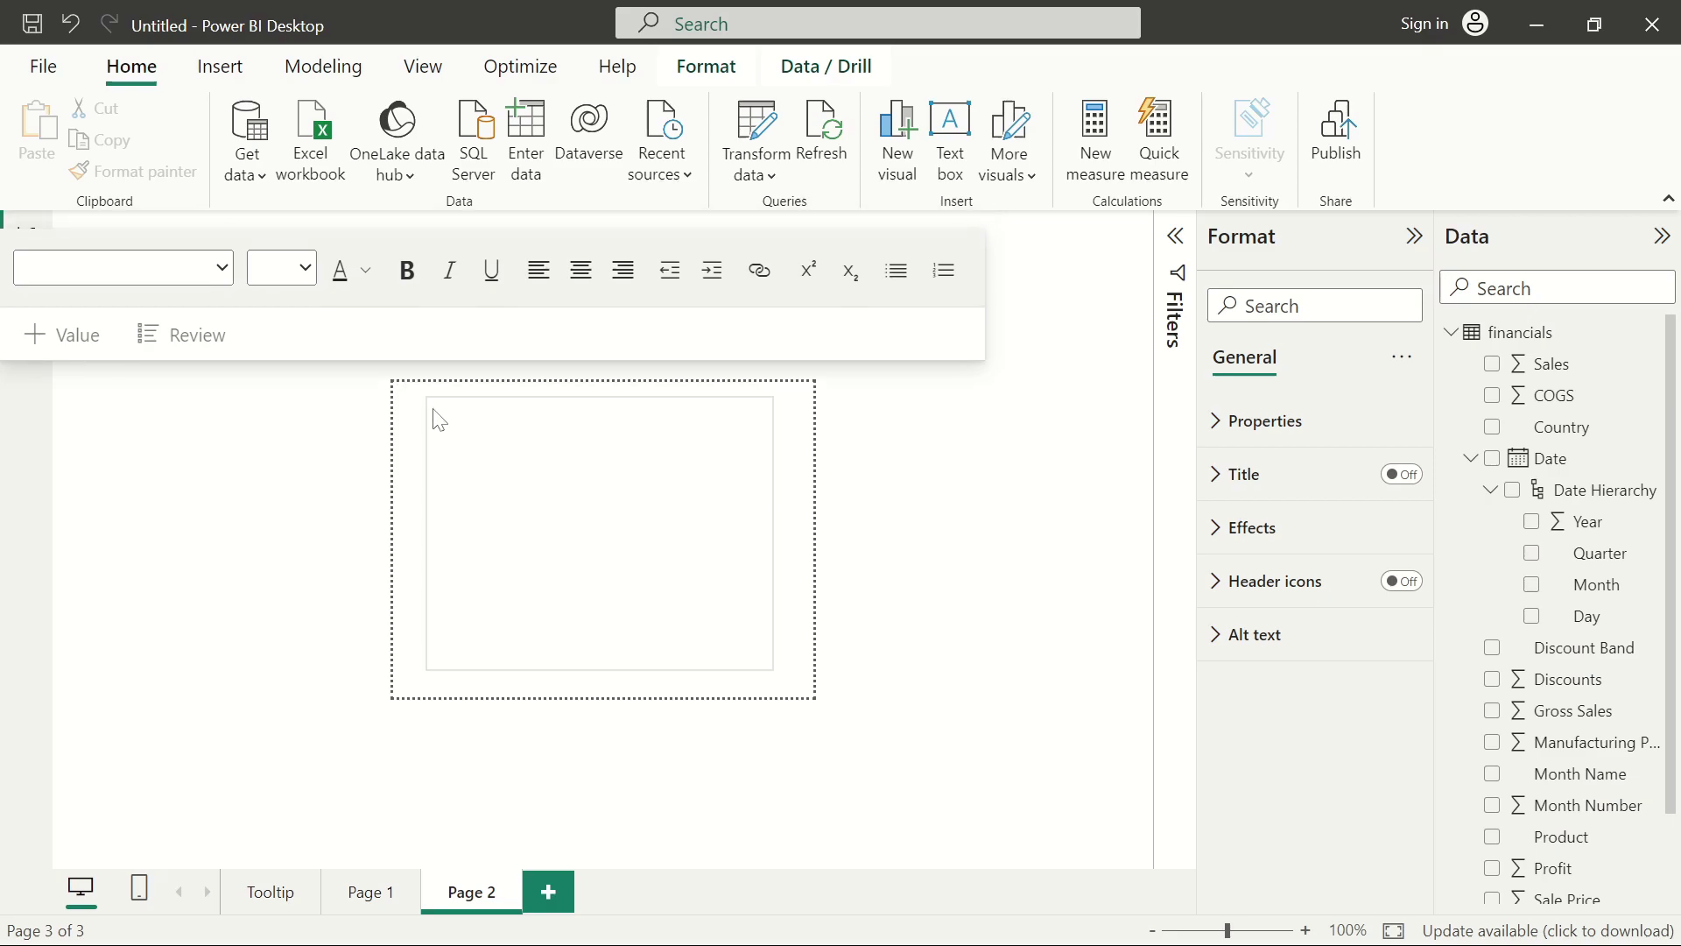
click(414, 416)
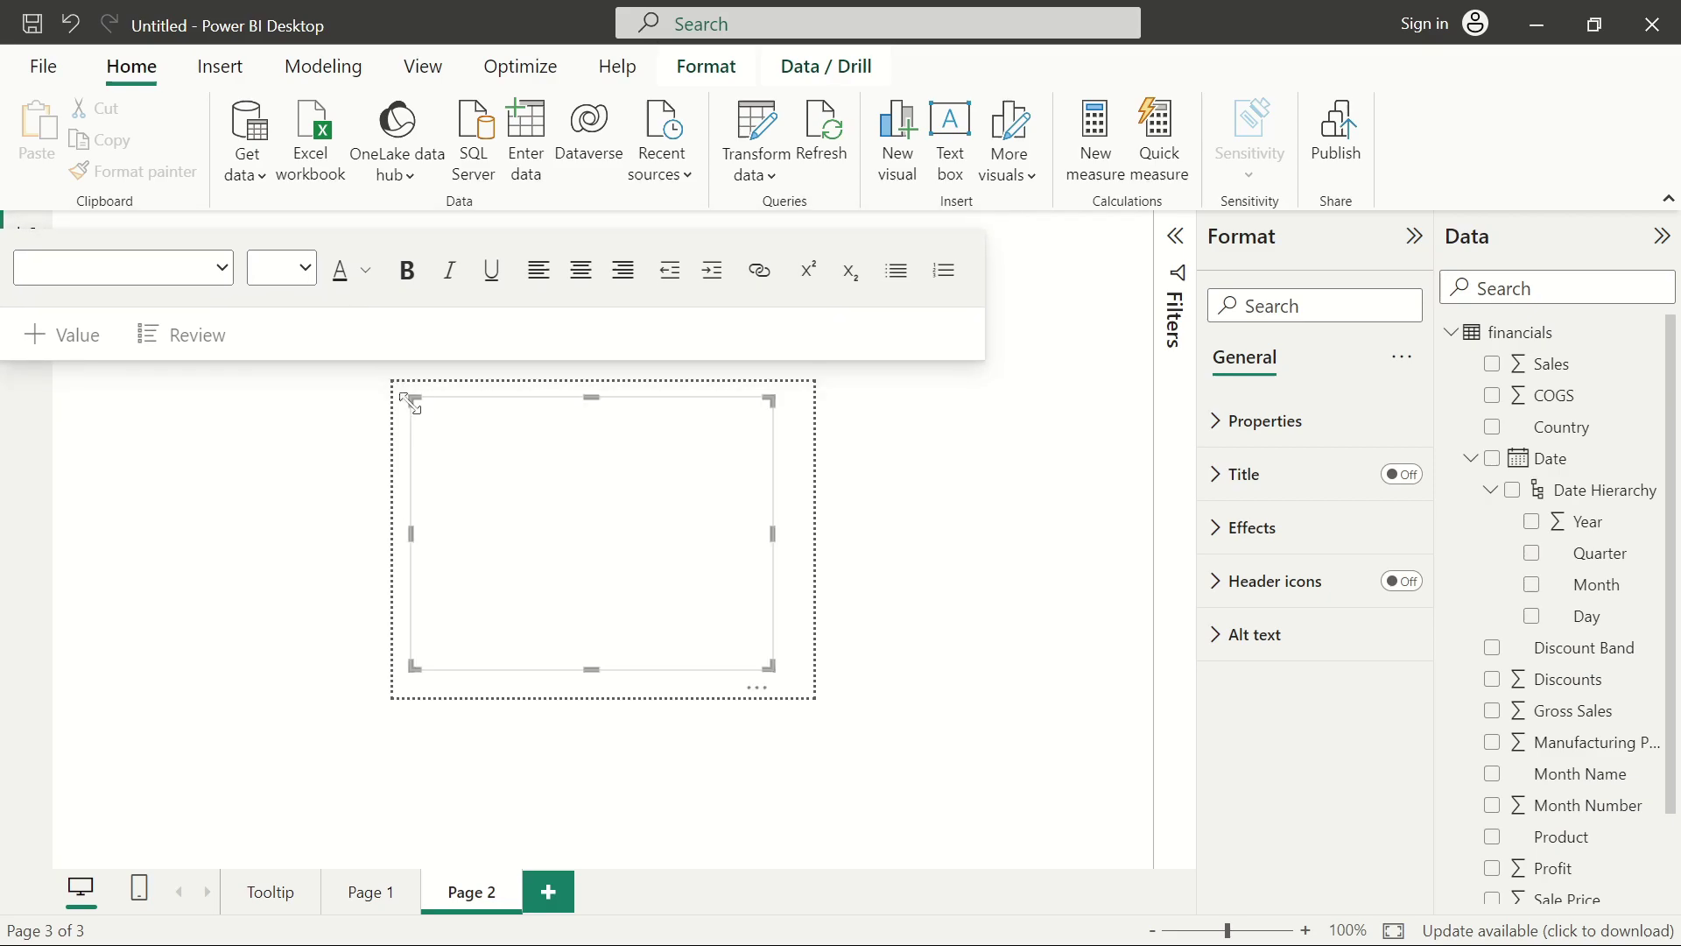
click(786, 677)
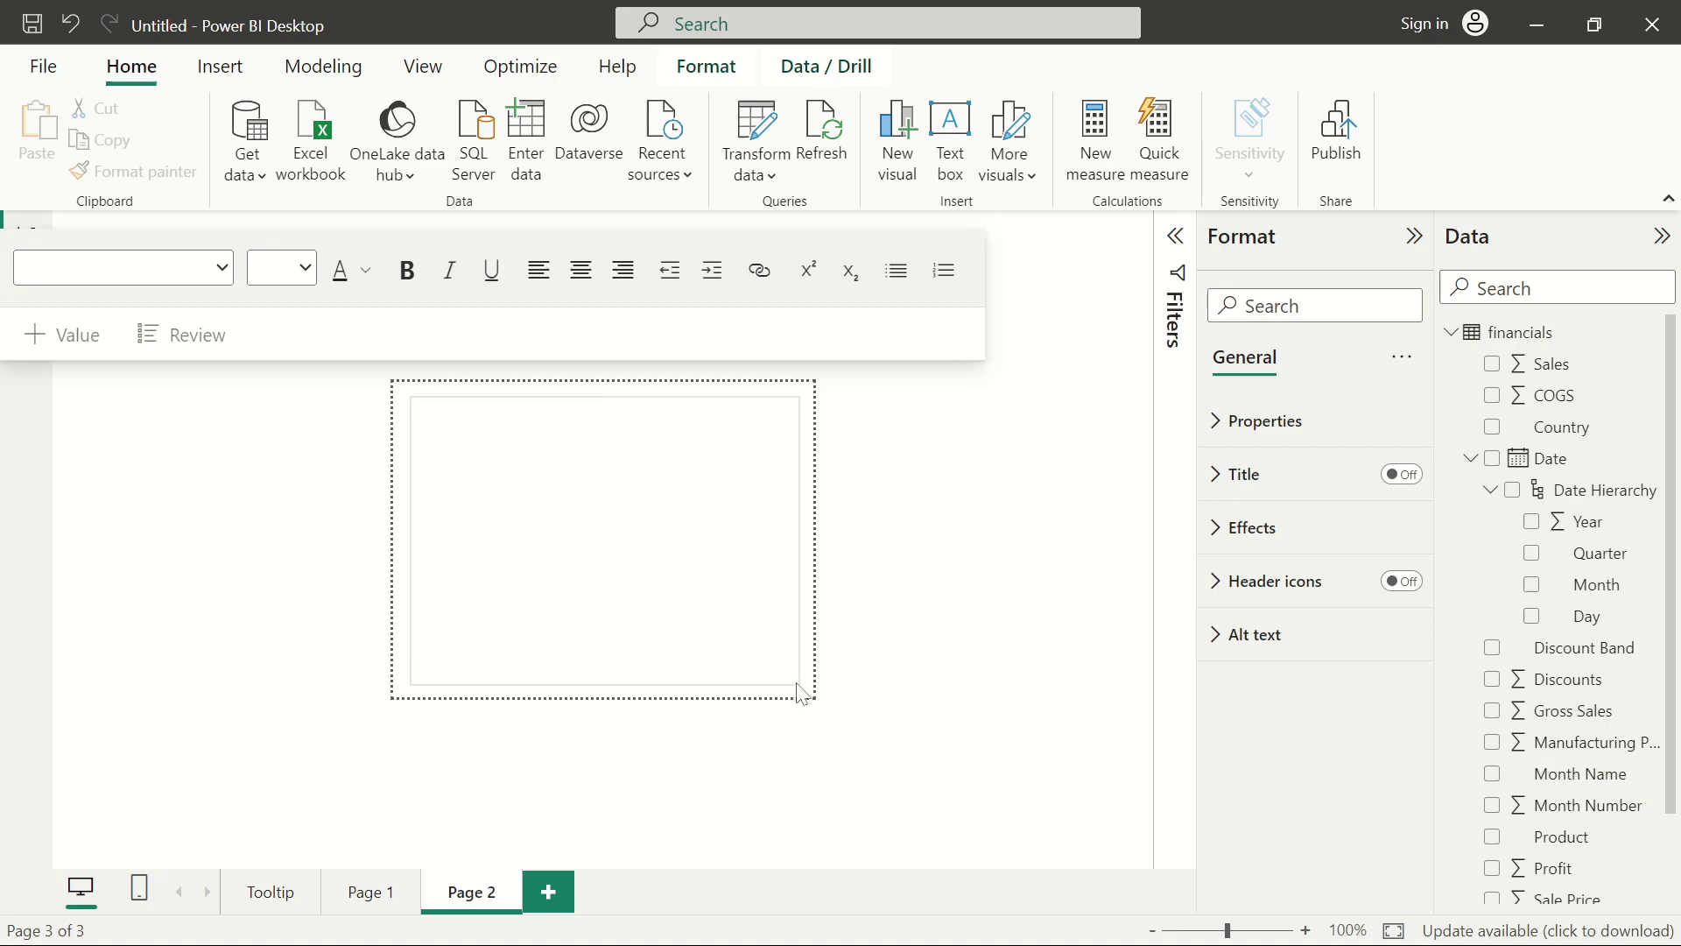
click(801, 693)
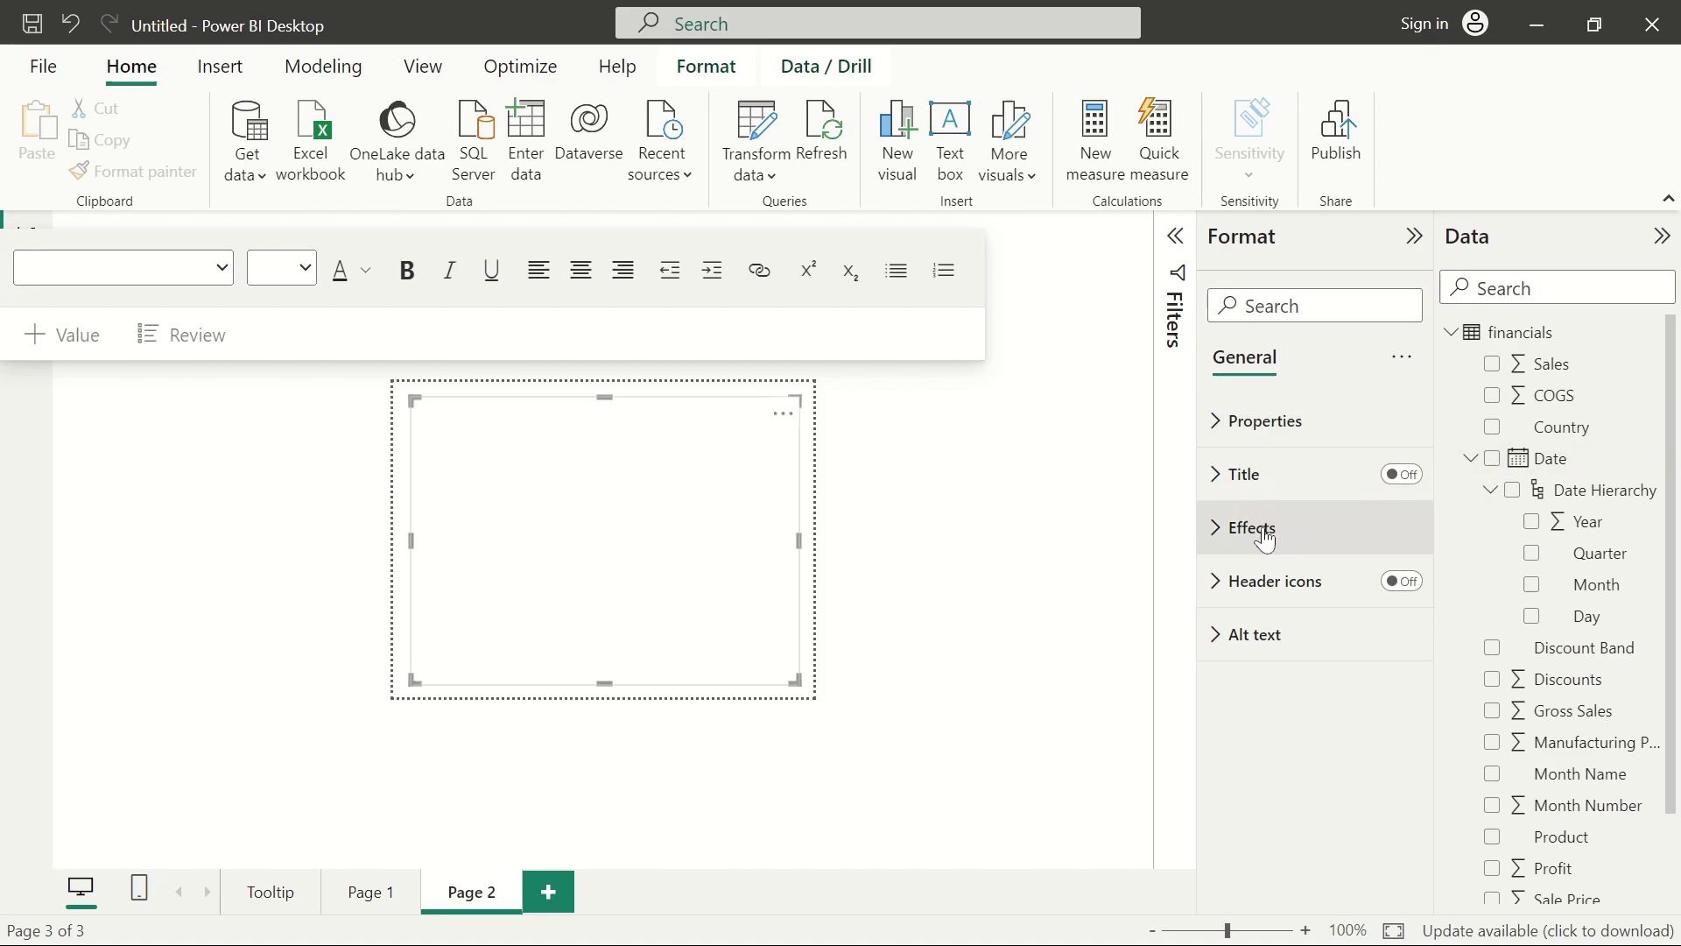
Turn on a visual border for the text box under Effects.
click(1230, 546)
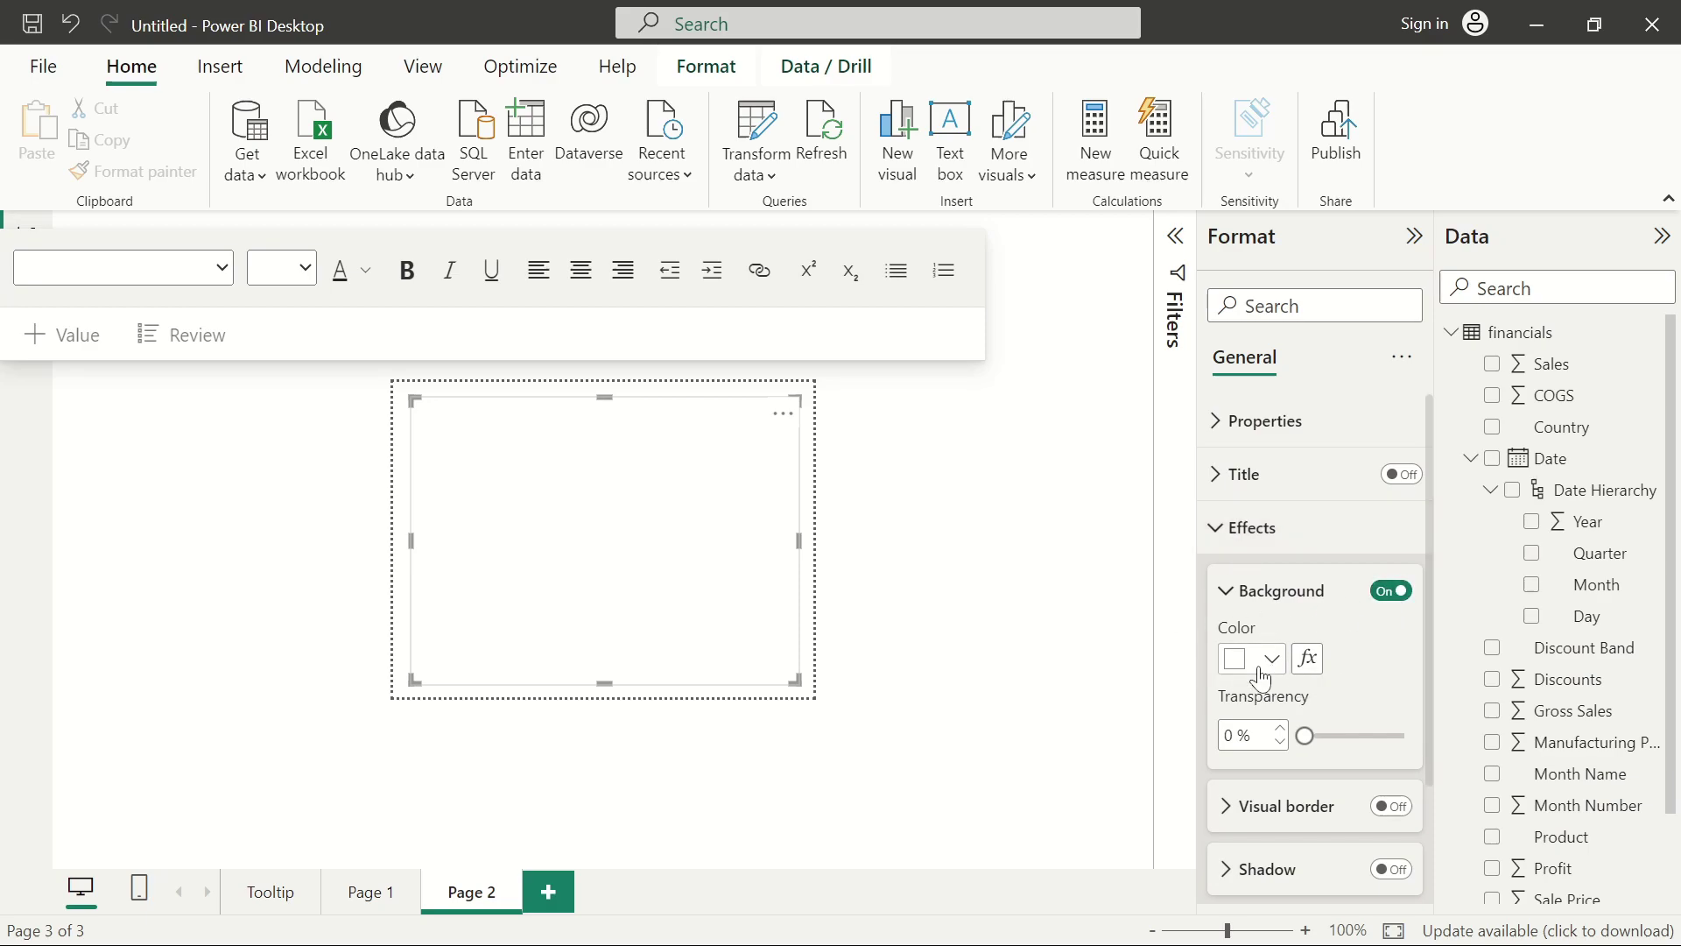
click(1223, 552)
click(1221, 550)
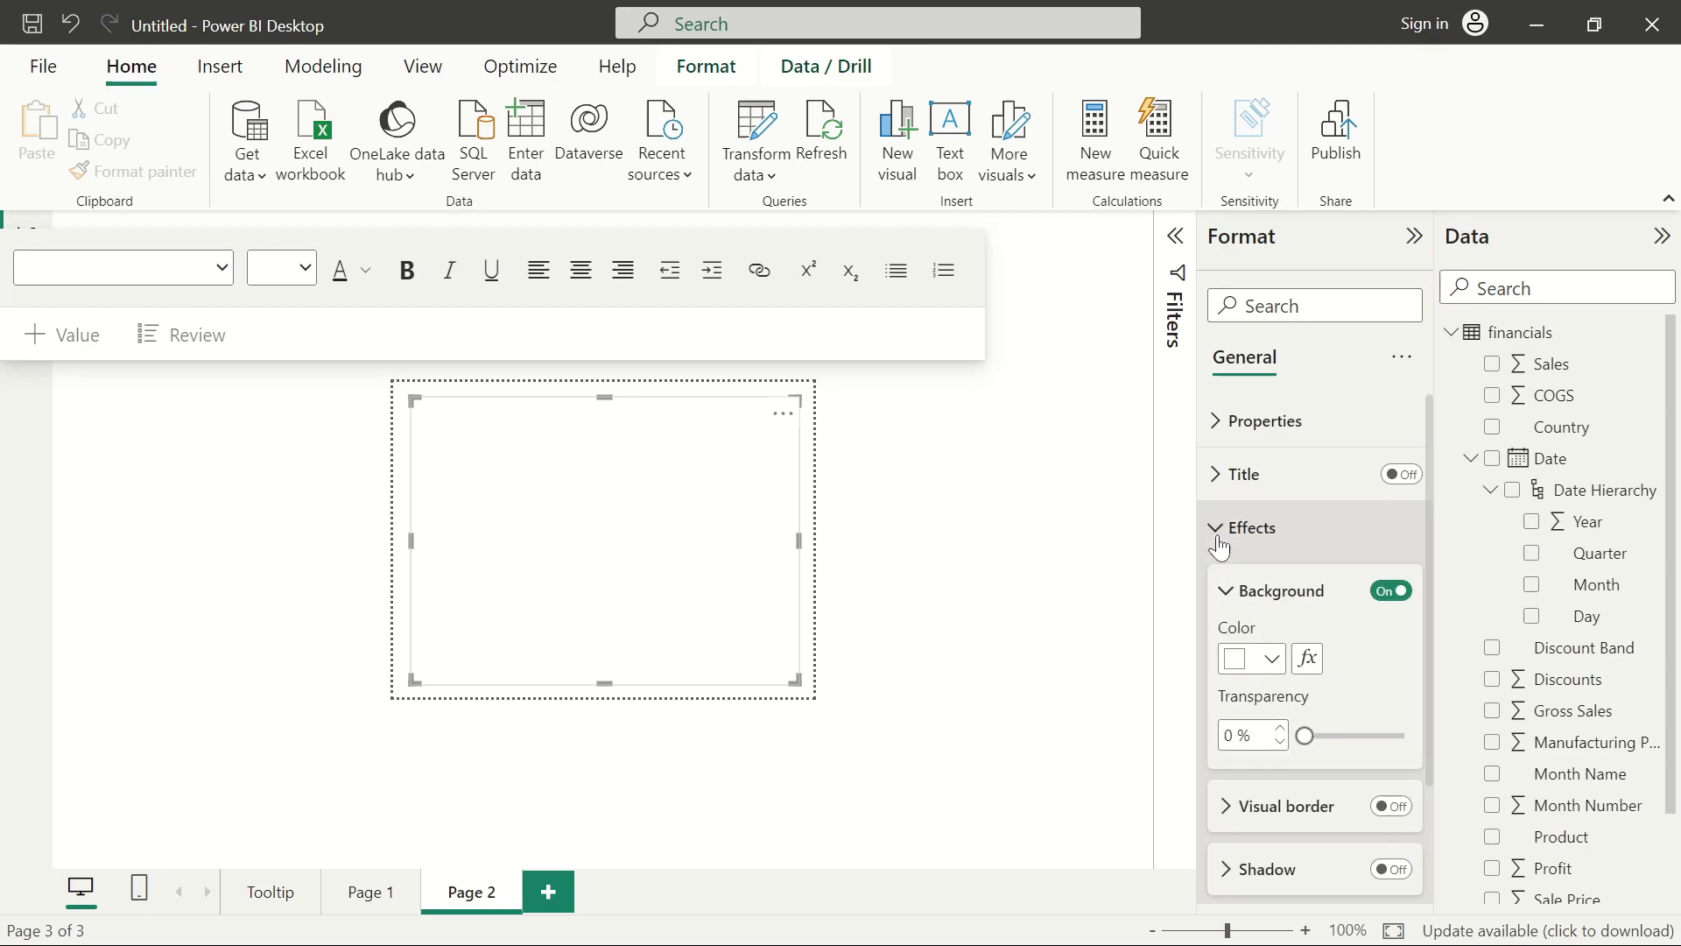
click(1219, 547)
click(1220, 547)
scroll(1358, 688, down, 2)
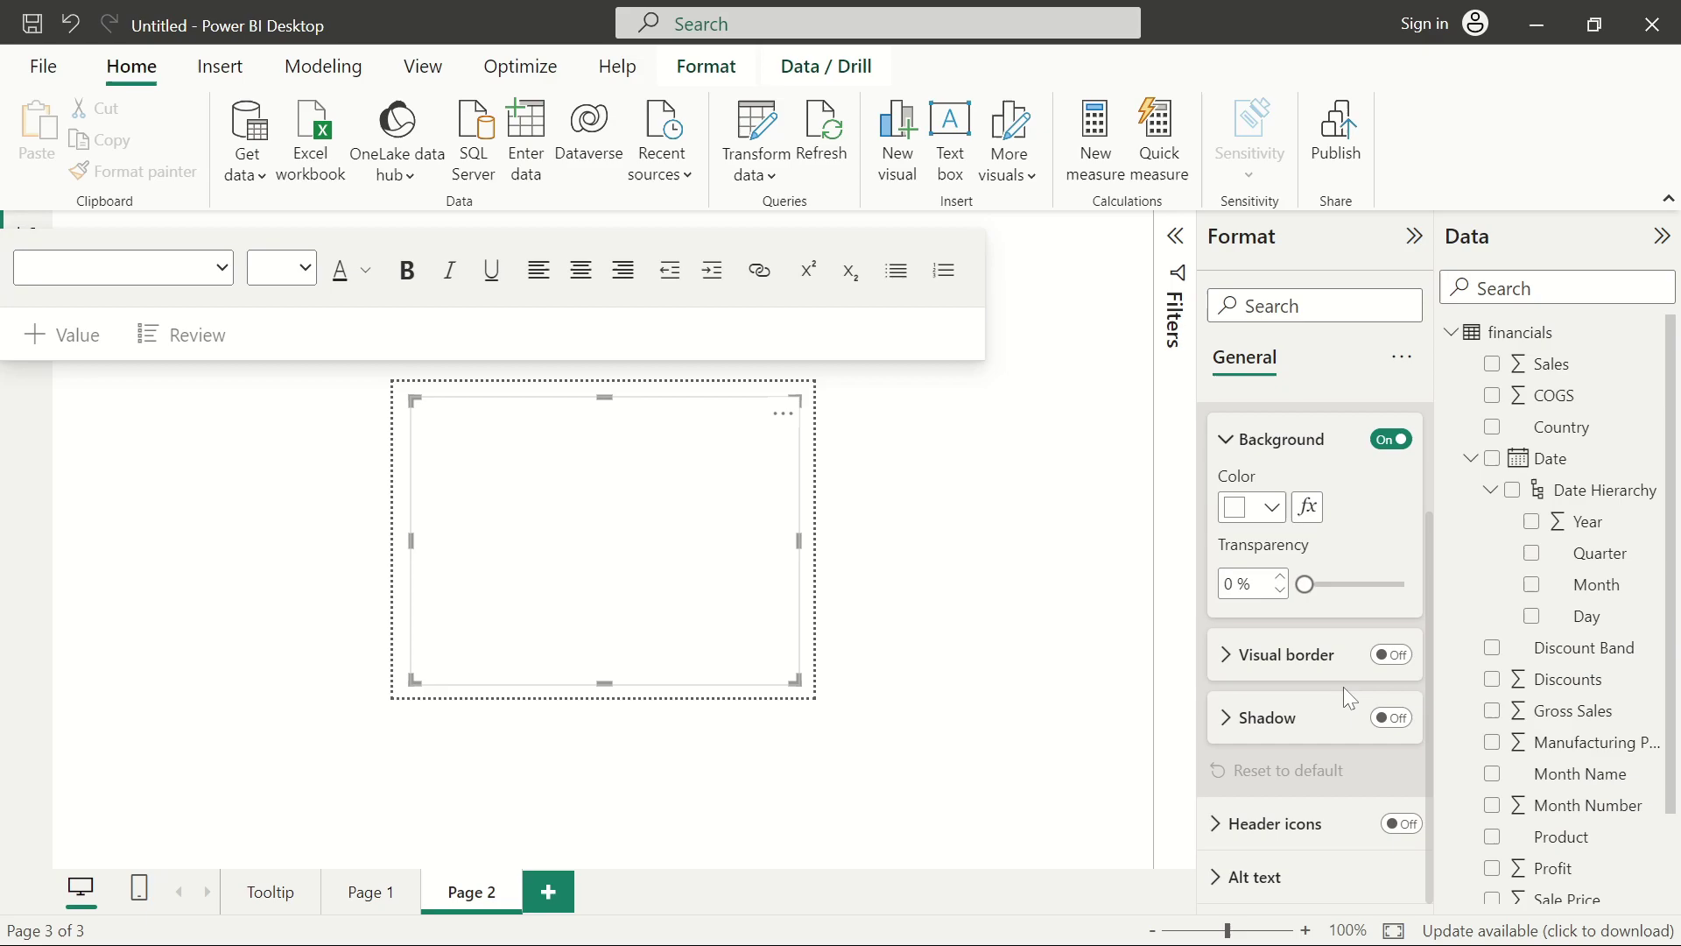
click(1392, 655)
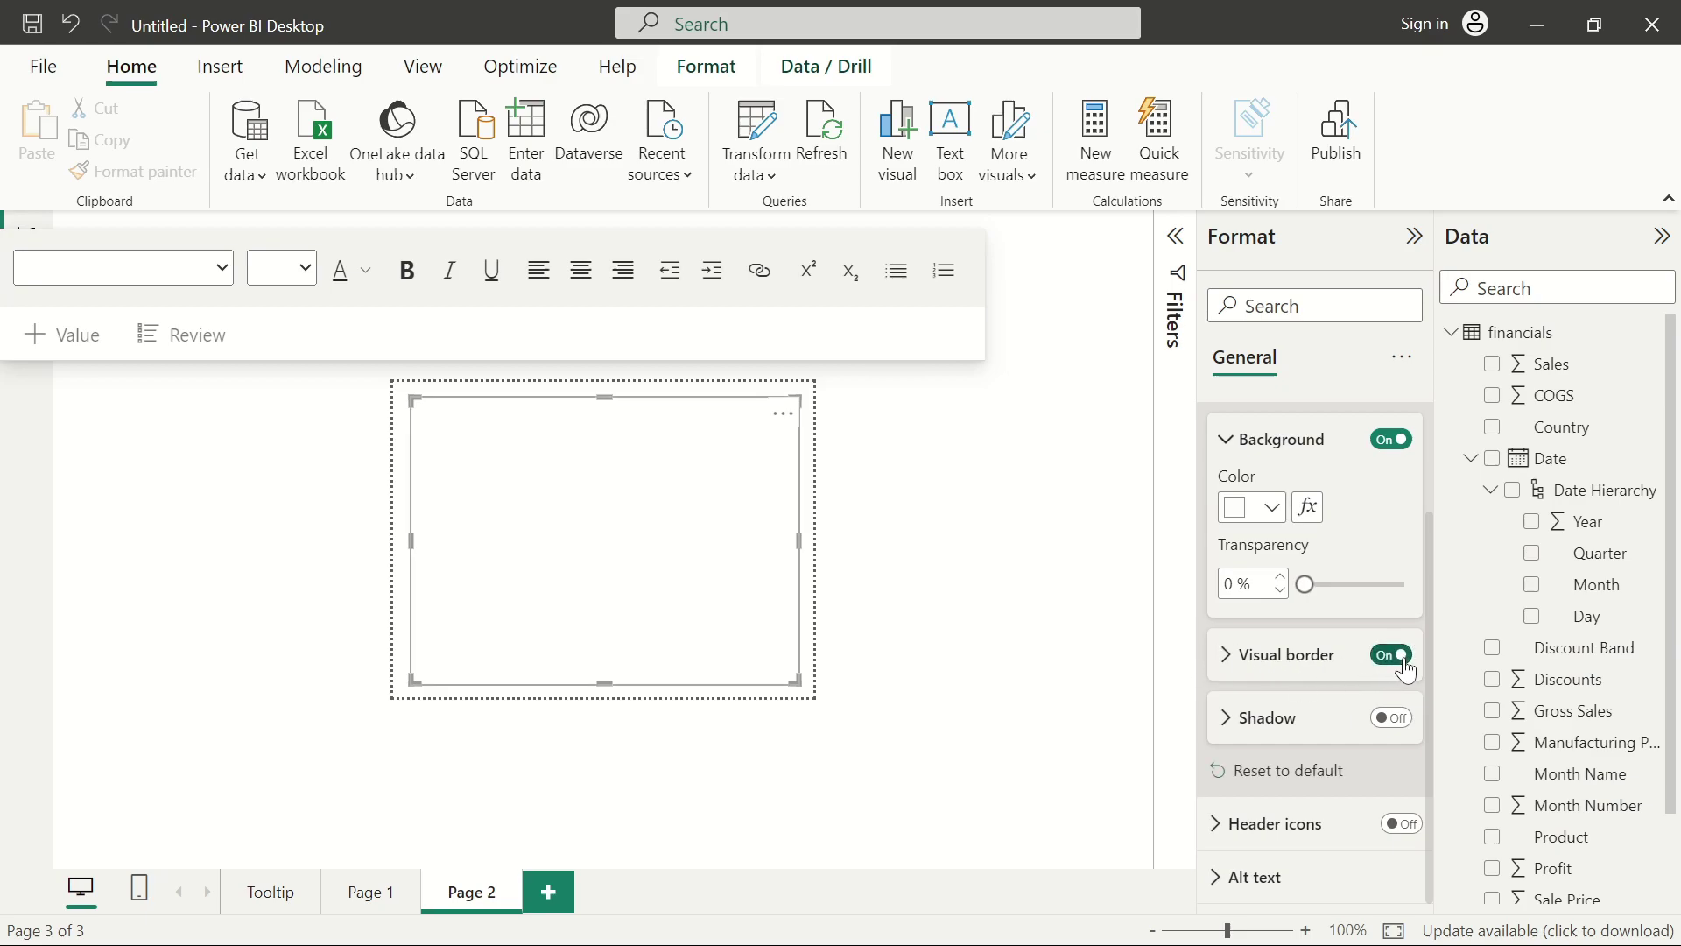
click(1226, 670)
Set the text box border colour to blue and rounded corners to 10 px.
scroll(1309, 772, down, 2)
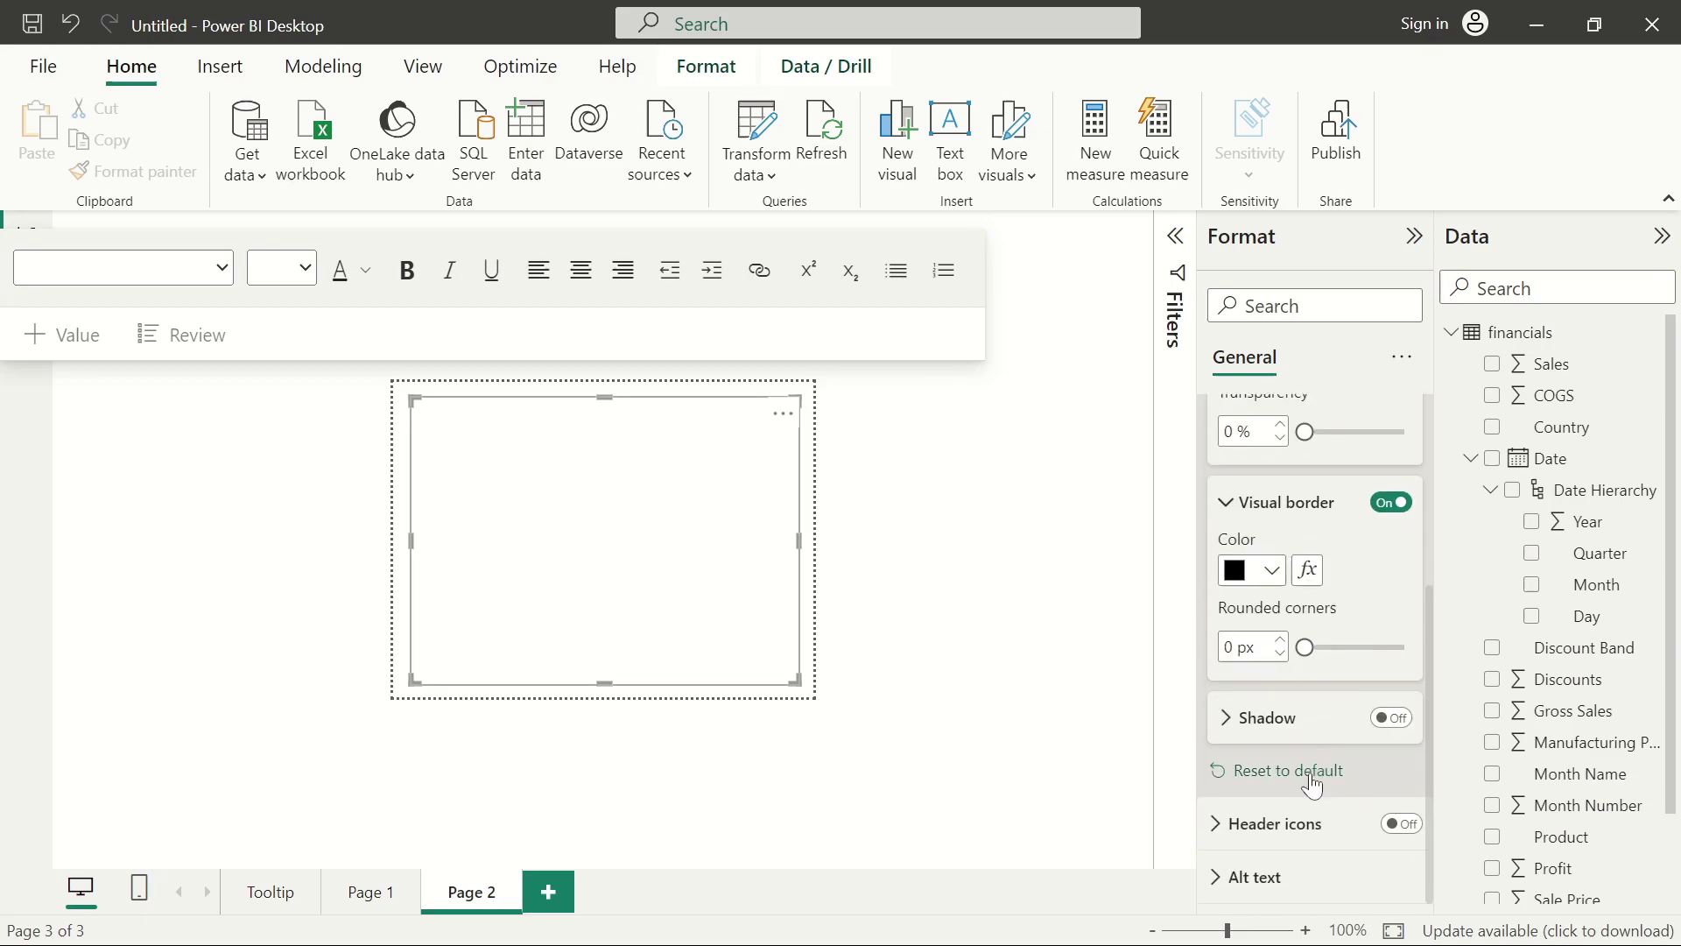
click(1271, 570)
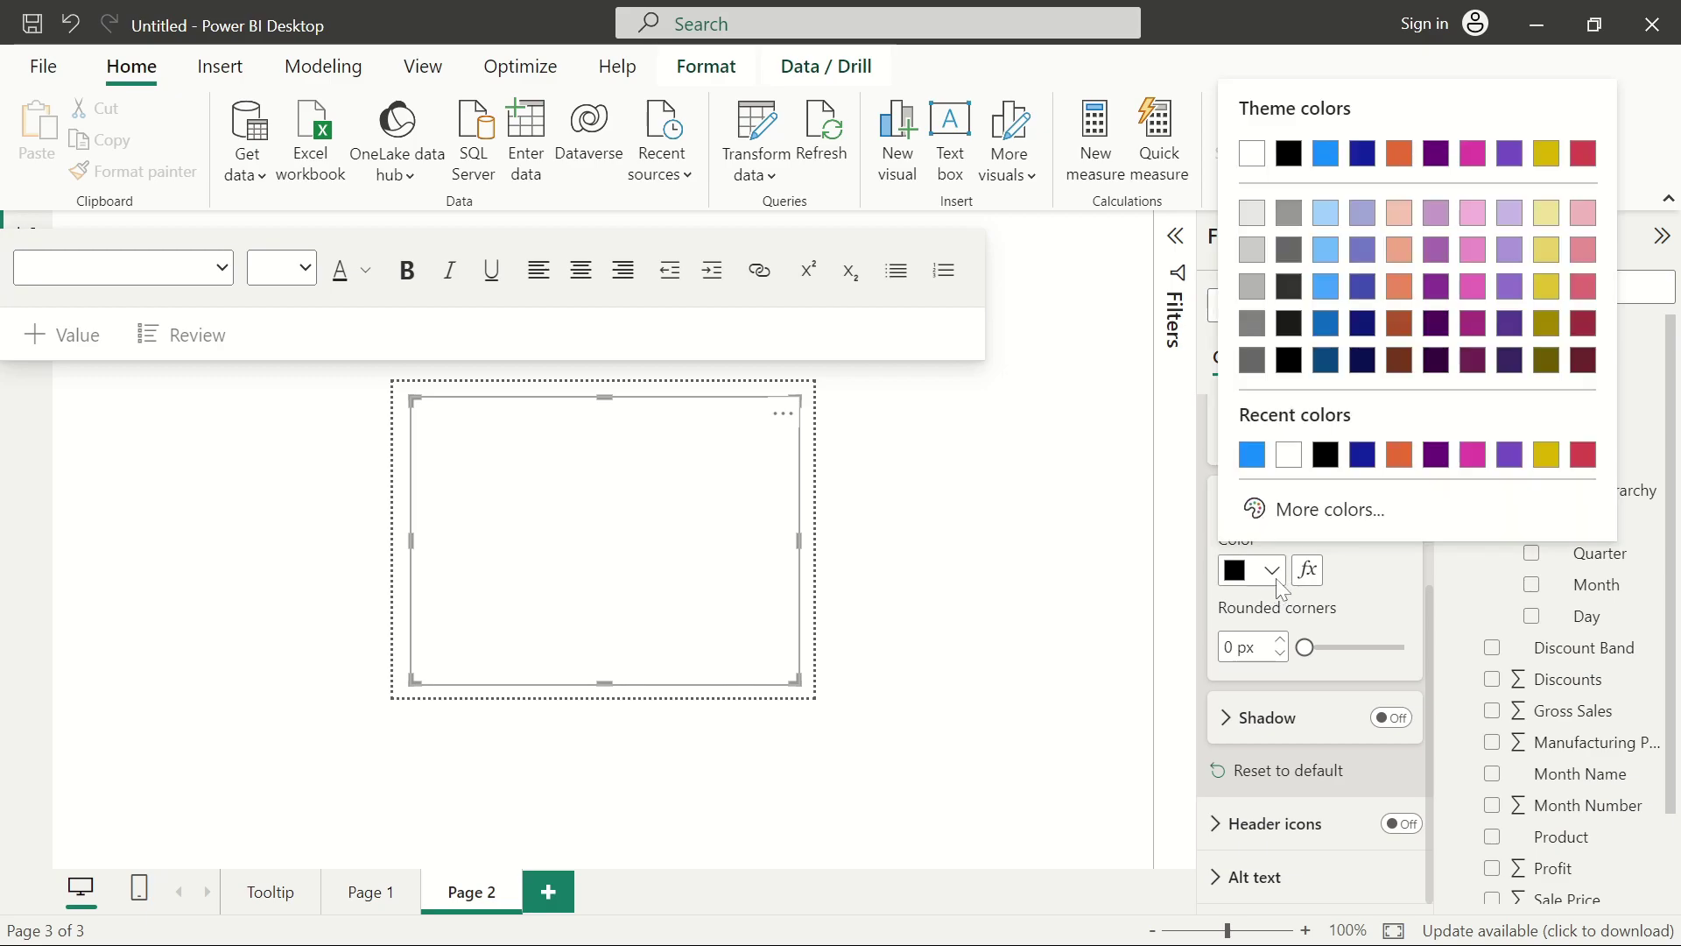
click(1252, 454)
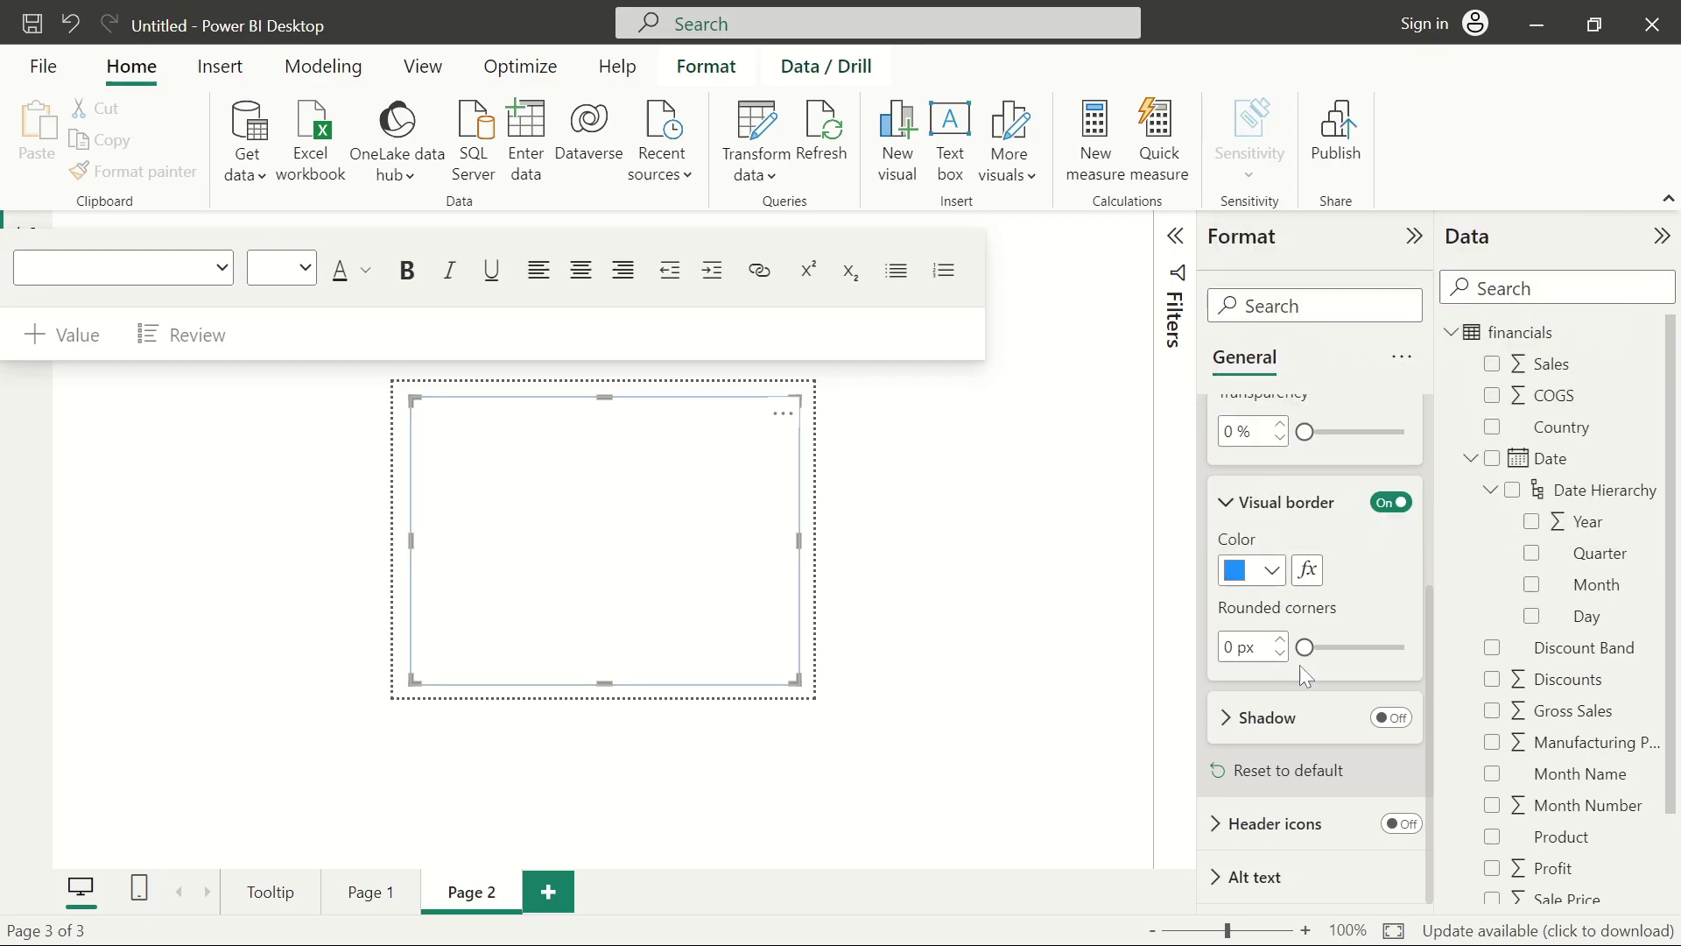
double_click(1228, 647)
text(10)
click(1035, 601)
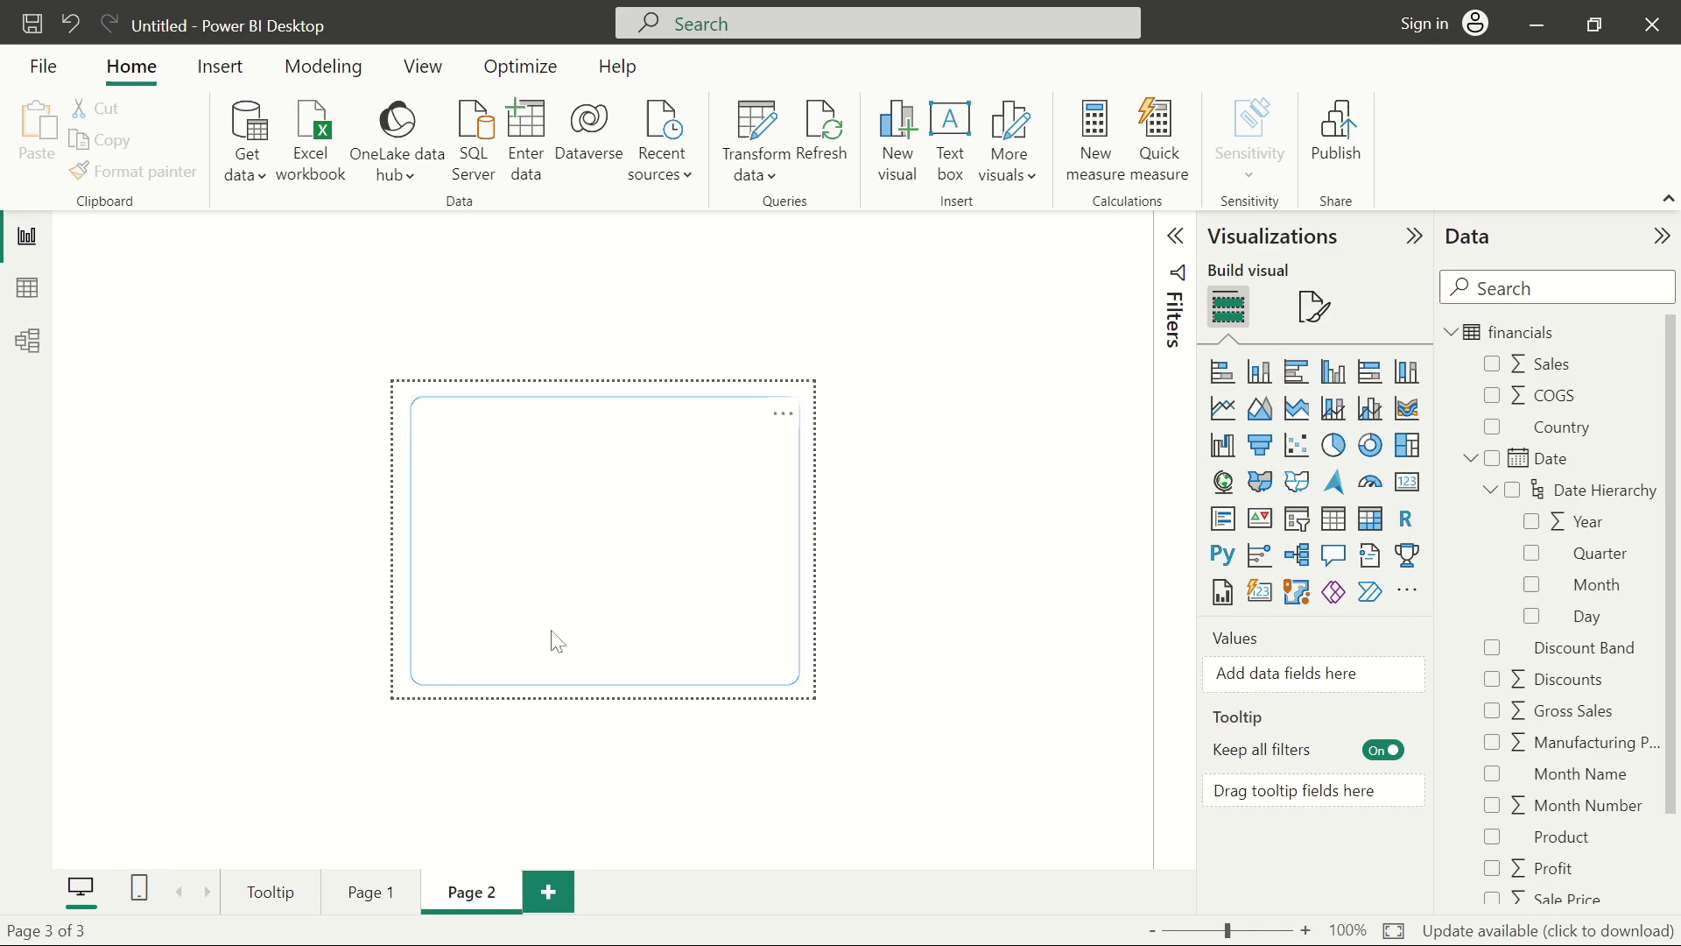
Insert a blank button near the text box's top-left corner.
click(221, 68)
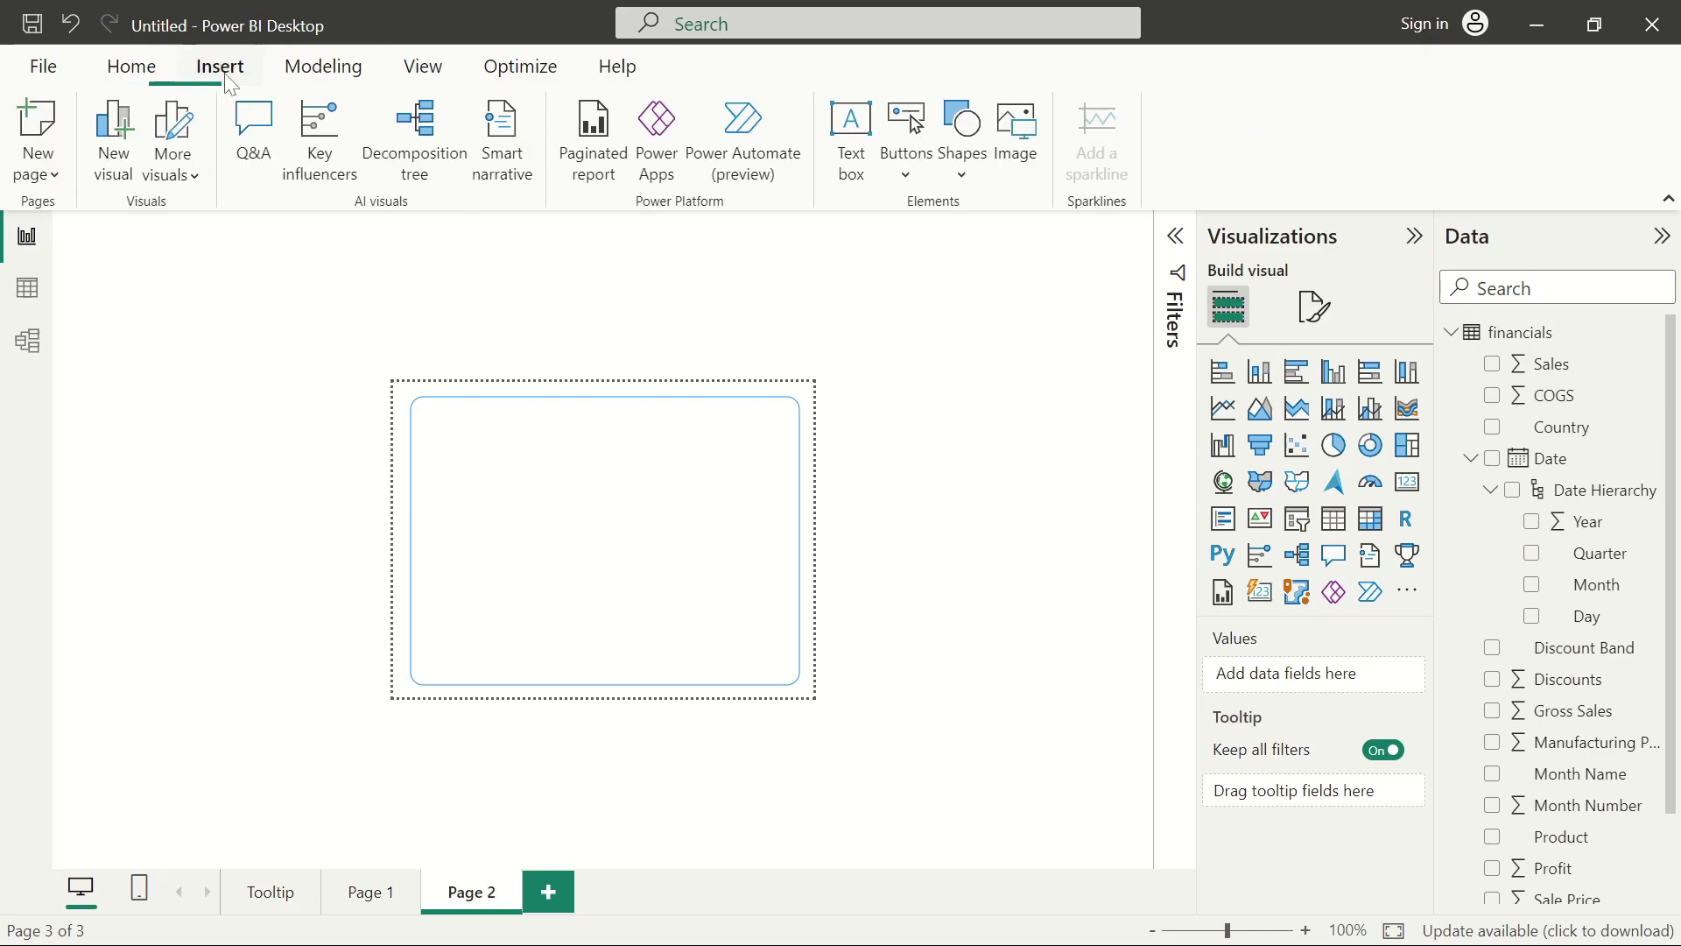
click(905, 175)
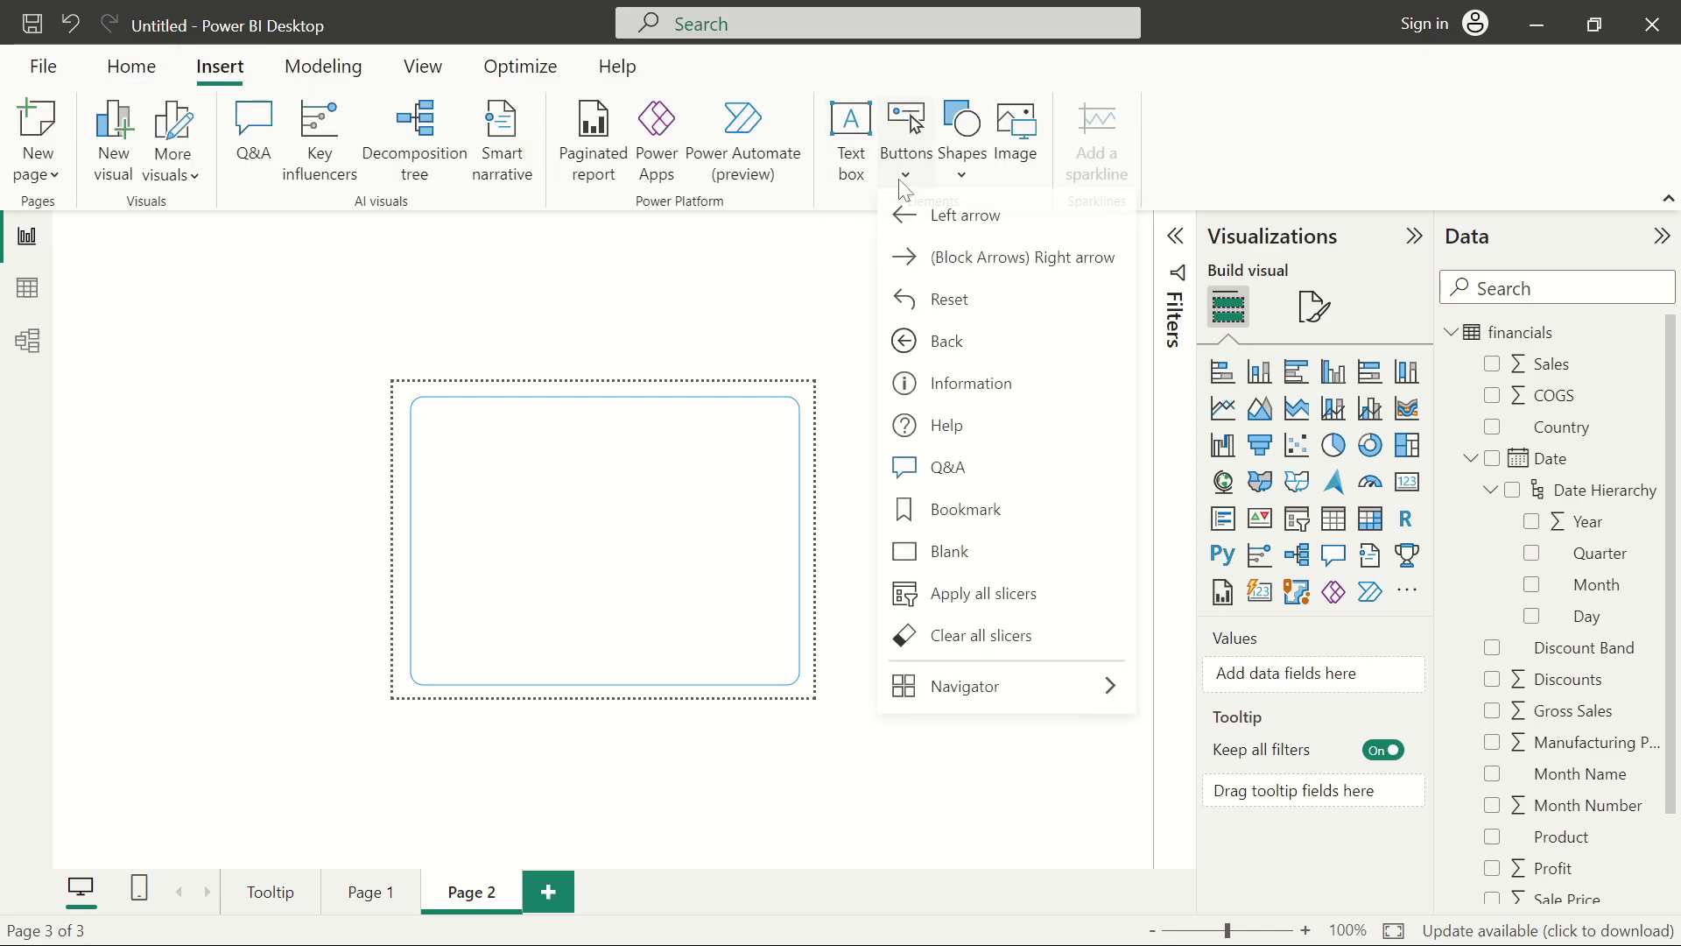
click(1007, 561)
drag(431, 424, 461, 461)
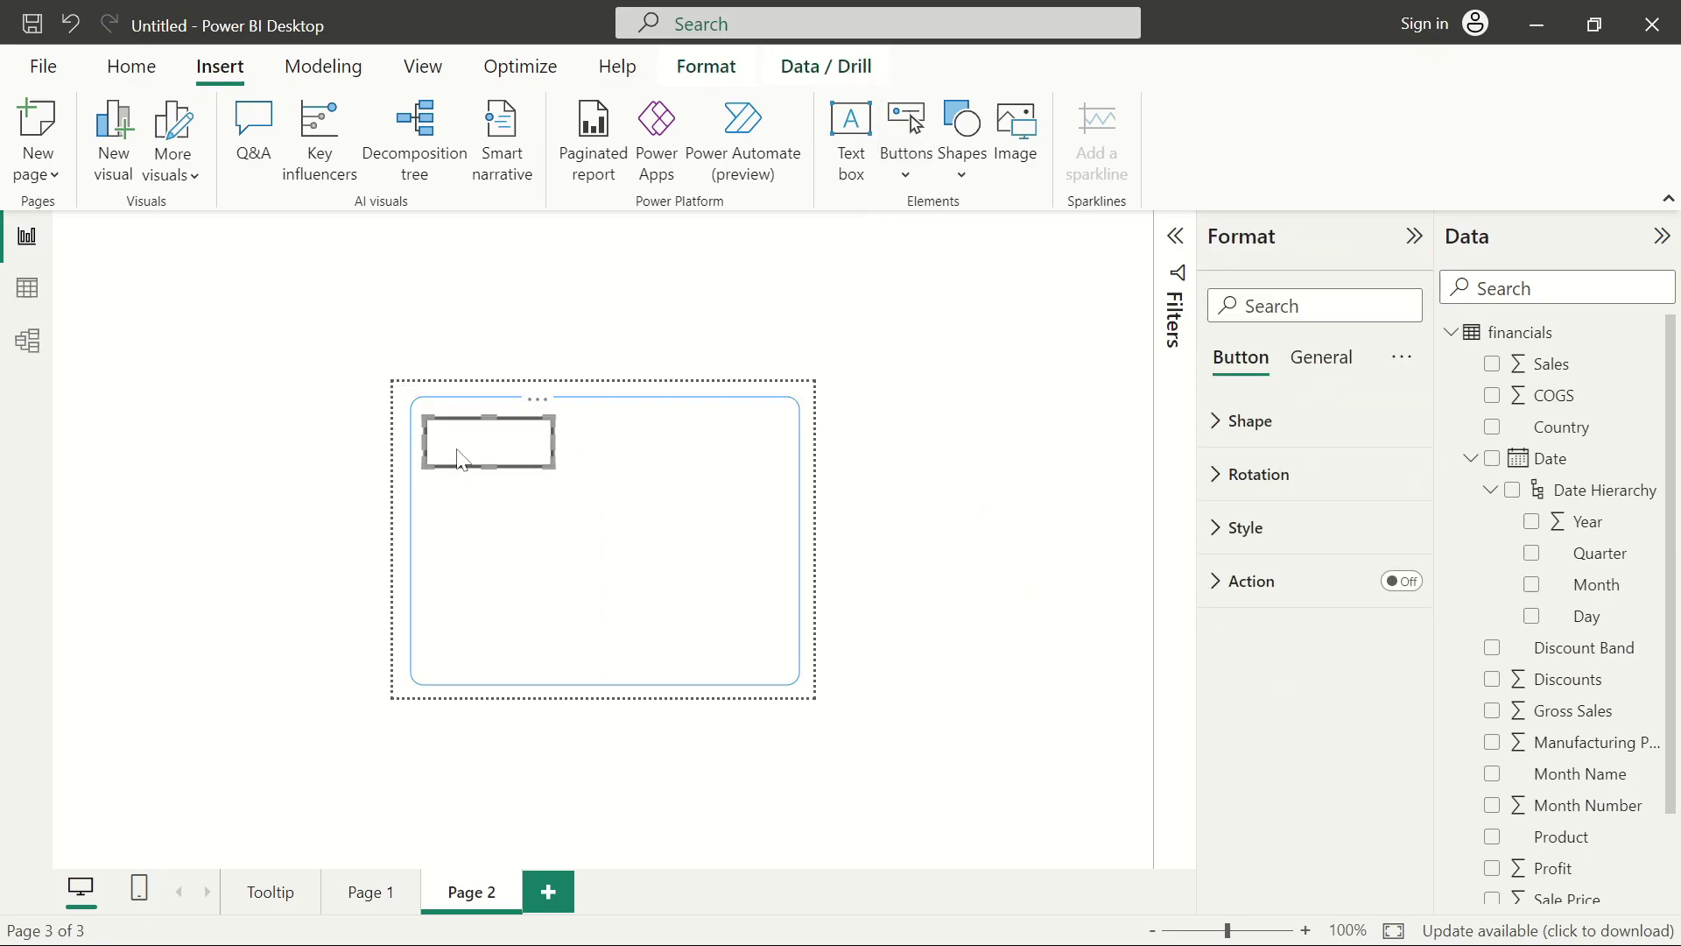
Turn on the button's text and label it 'Profit'.
click(1247, 528)
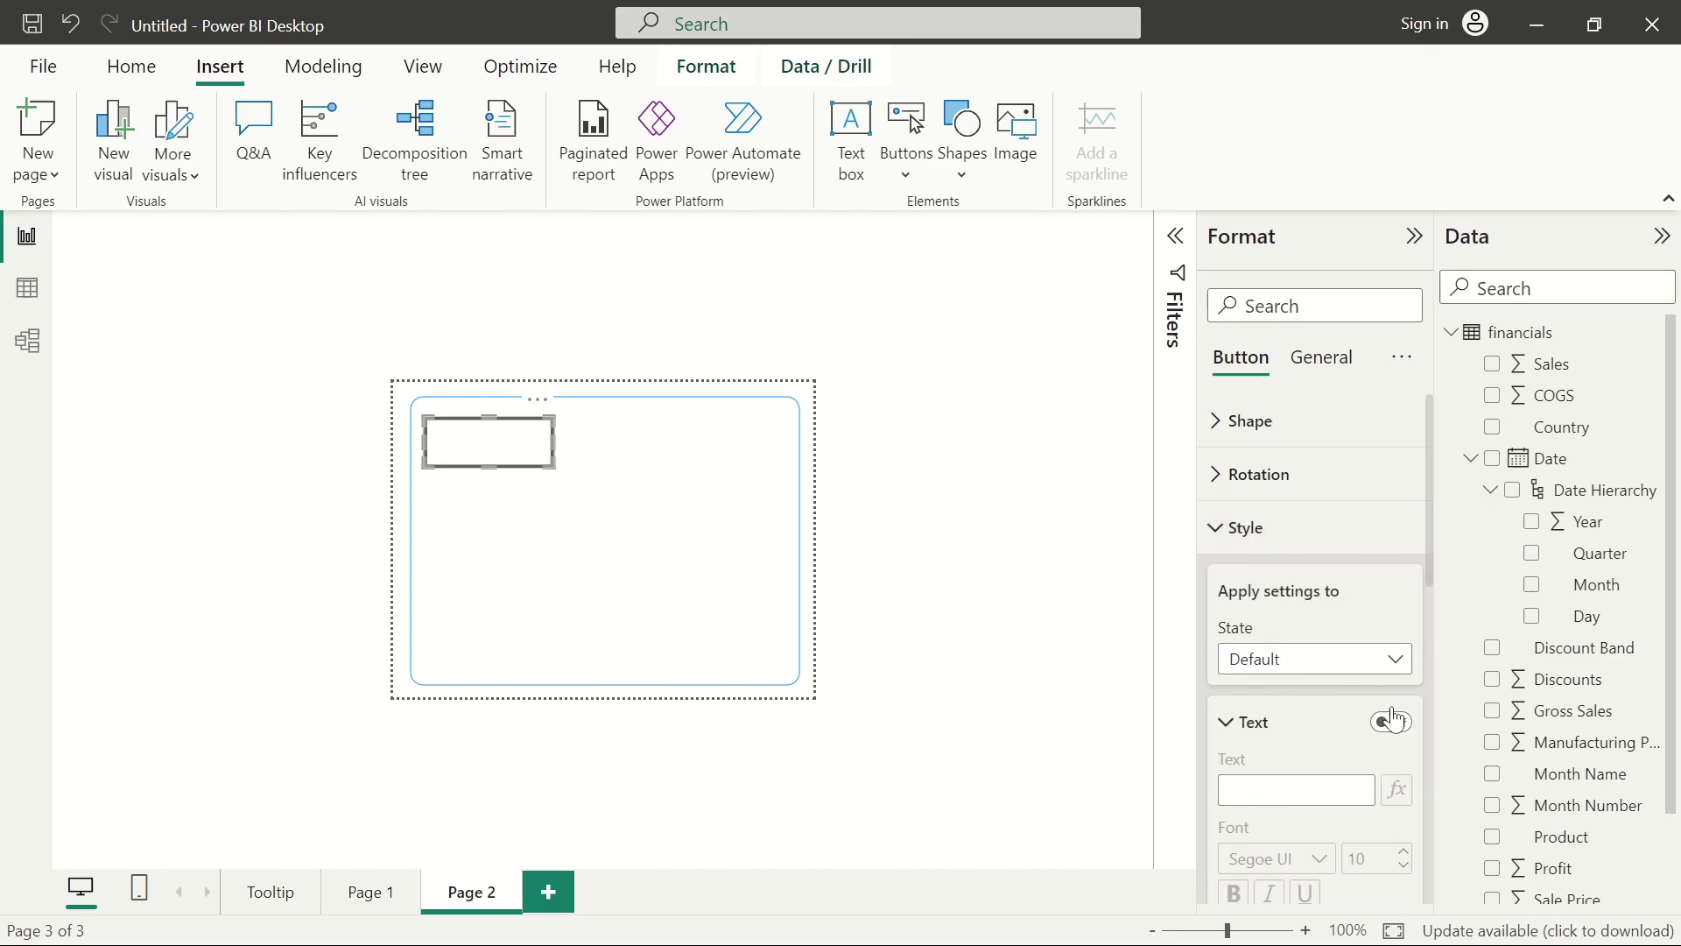
scroll(1395, 719, down, 3)
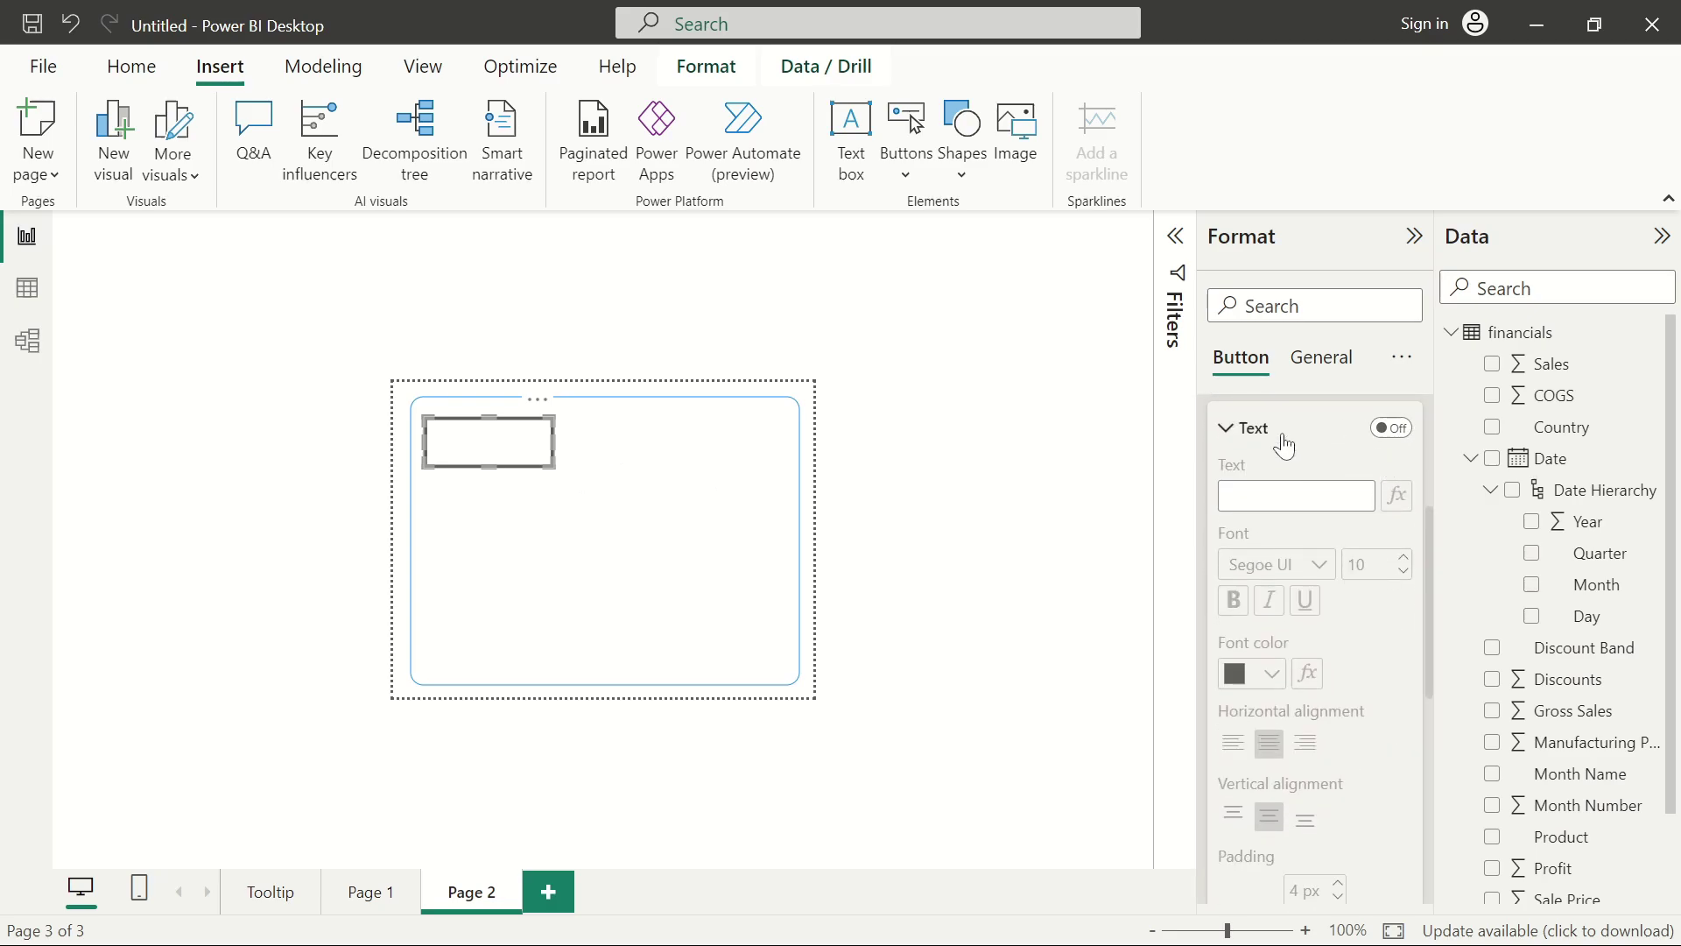
click(1390, 429)
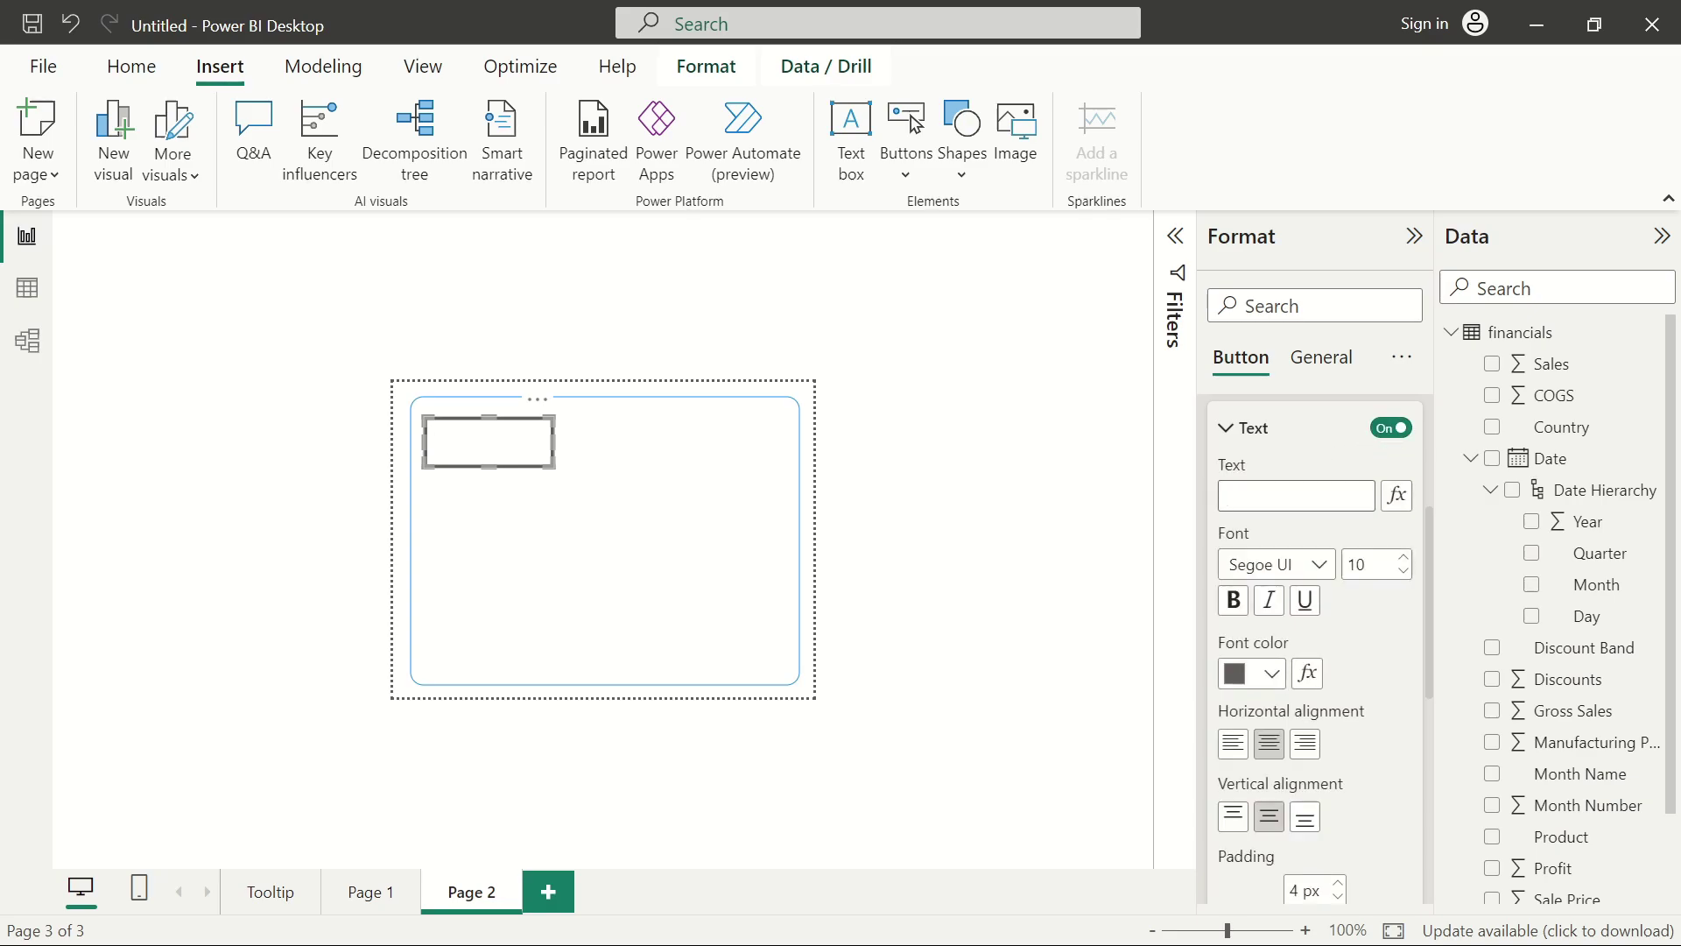
text(Profit)
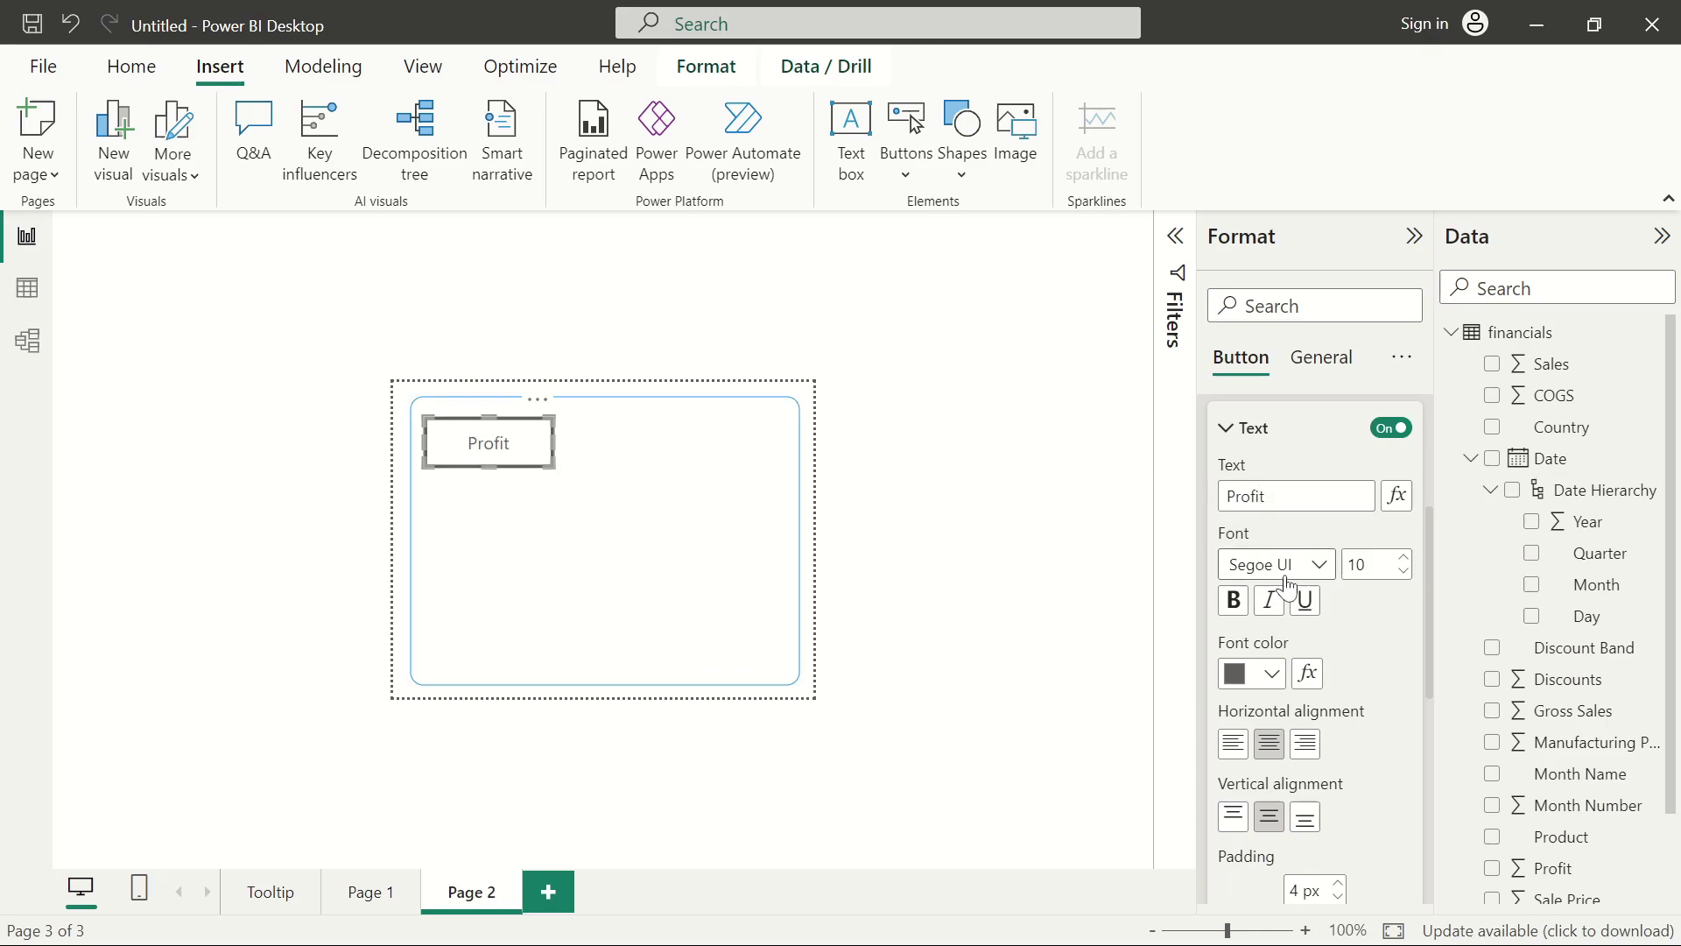
Make the Profit label bold and blue, and turn off the button border.
click(1274, 688)
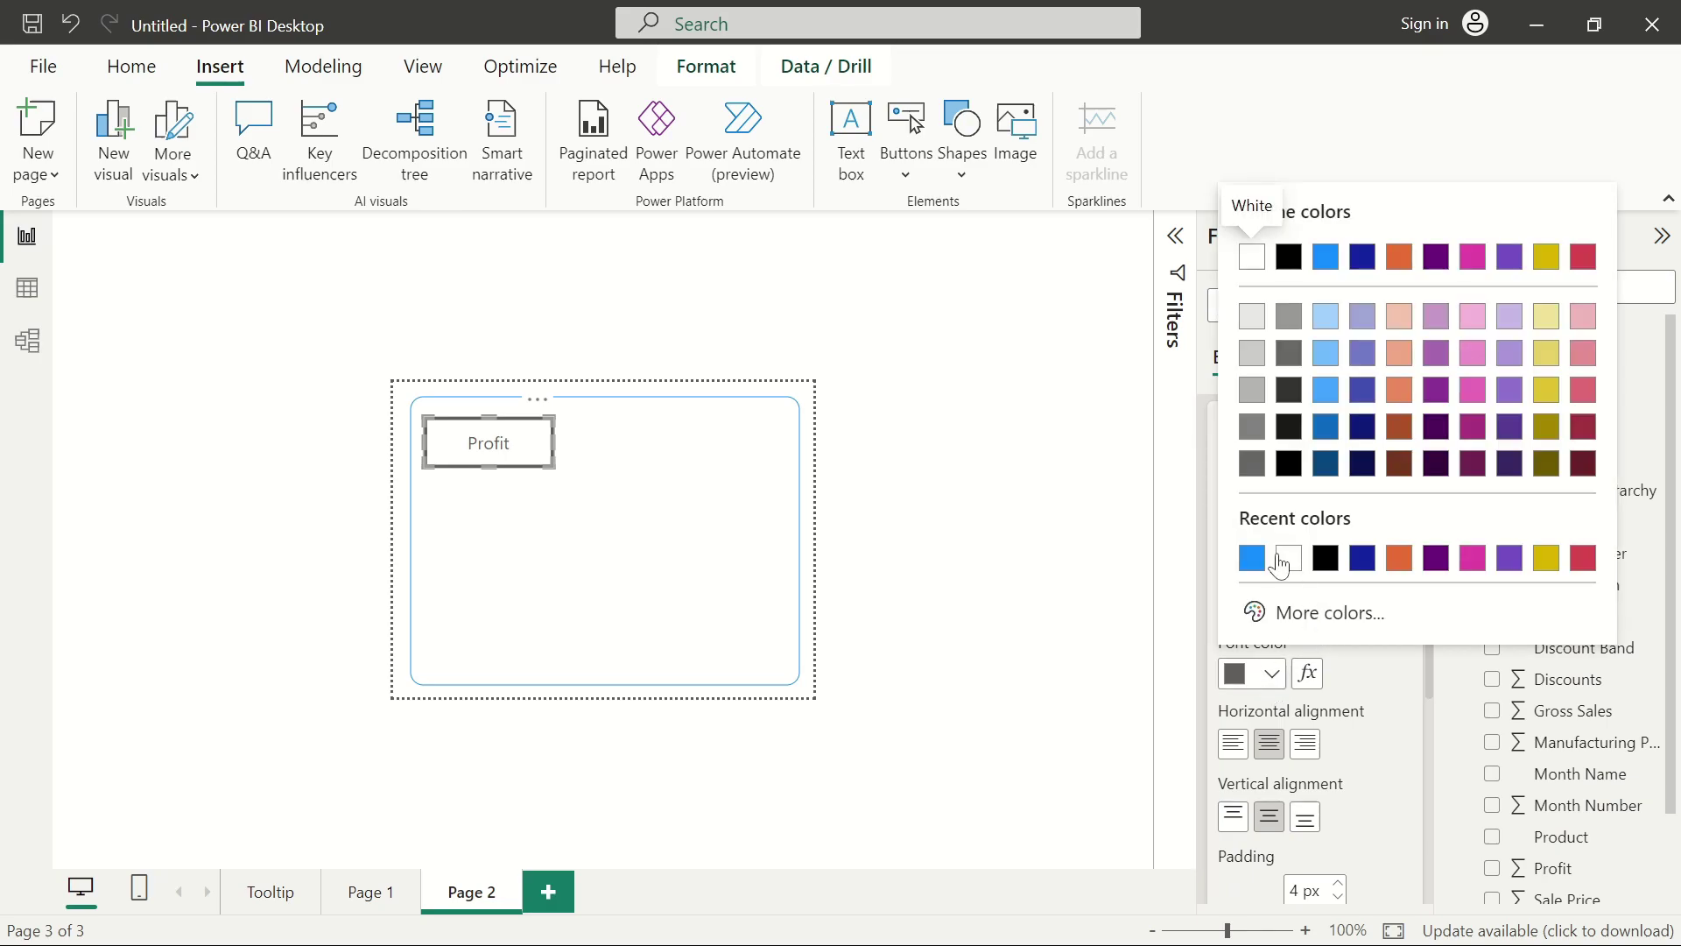
click(1267, 560)
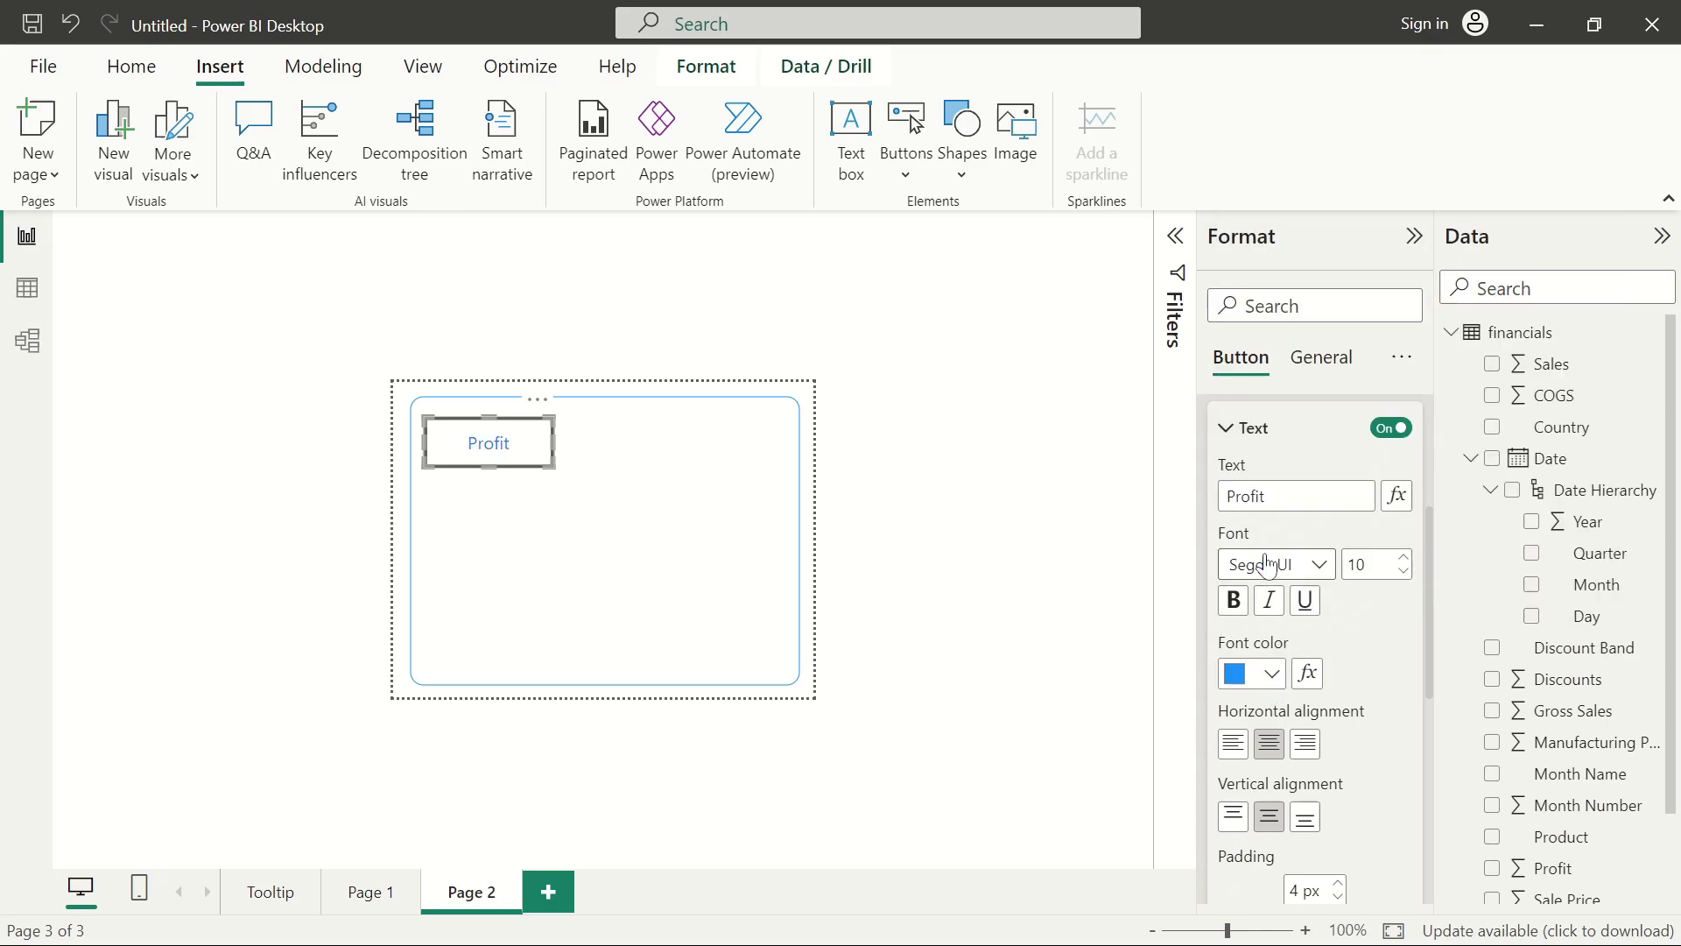
click(1234, 601)
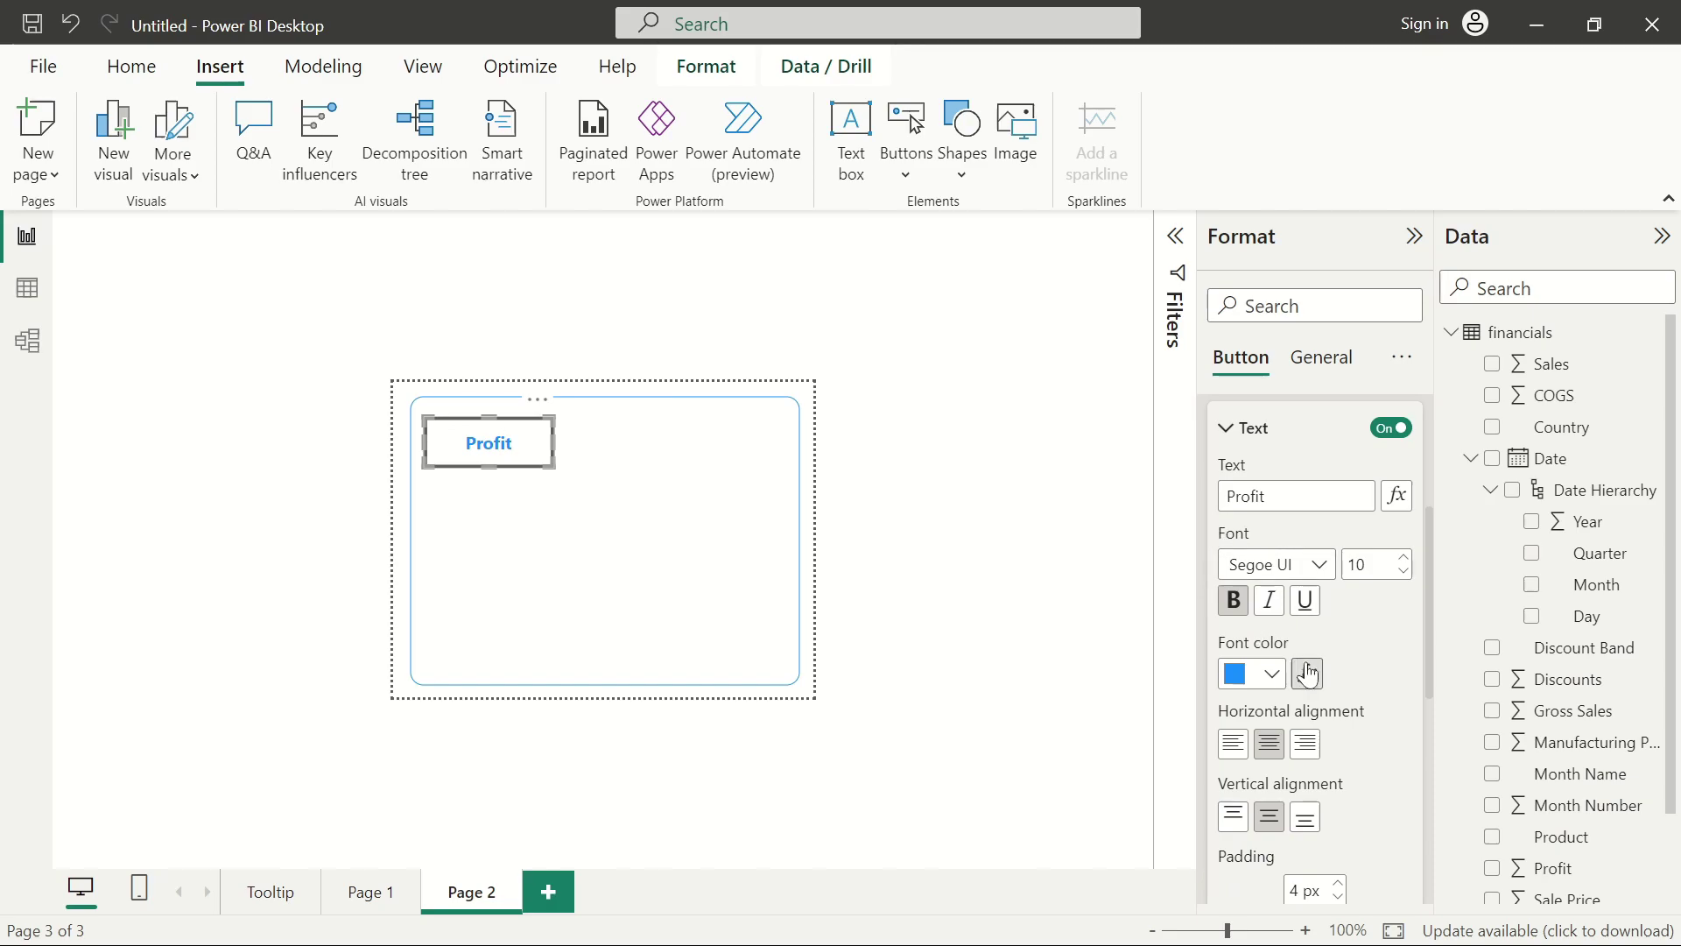
scroll(1313, 675, down, 4)
scroll(1308, 665, down, 2)
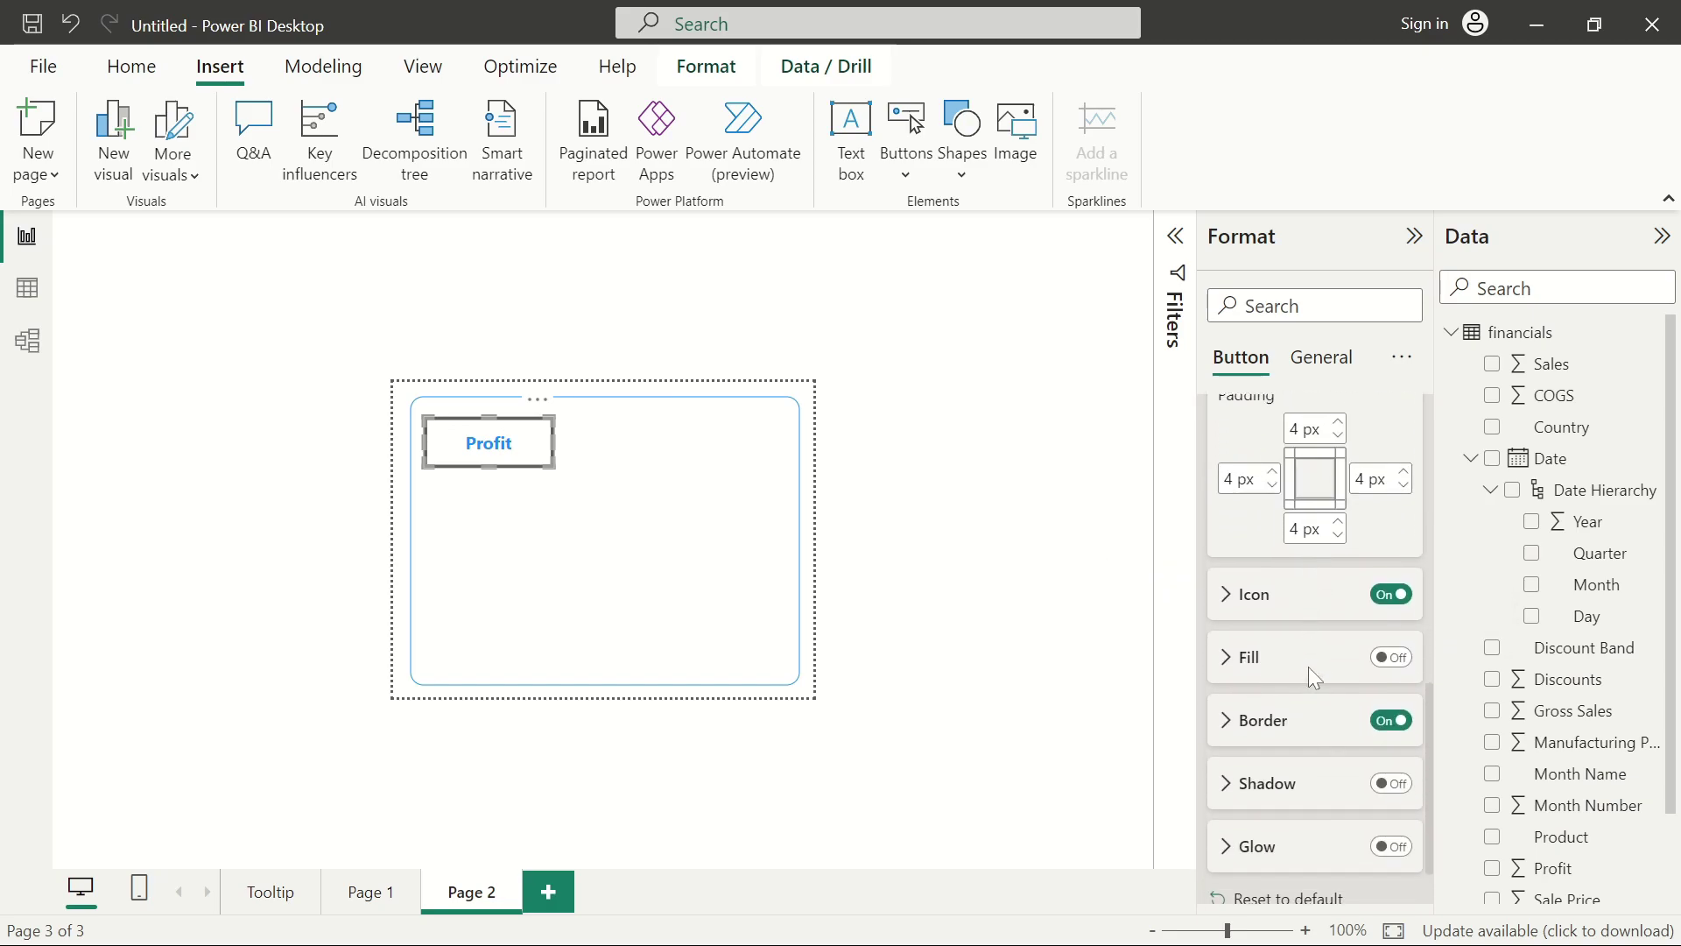
click(1390, 709)
scroll(1346, 480, up, 8)
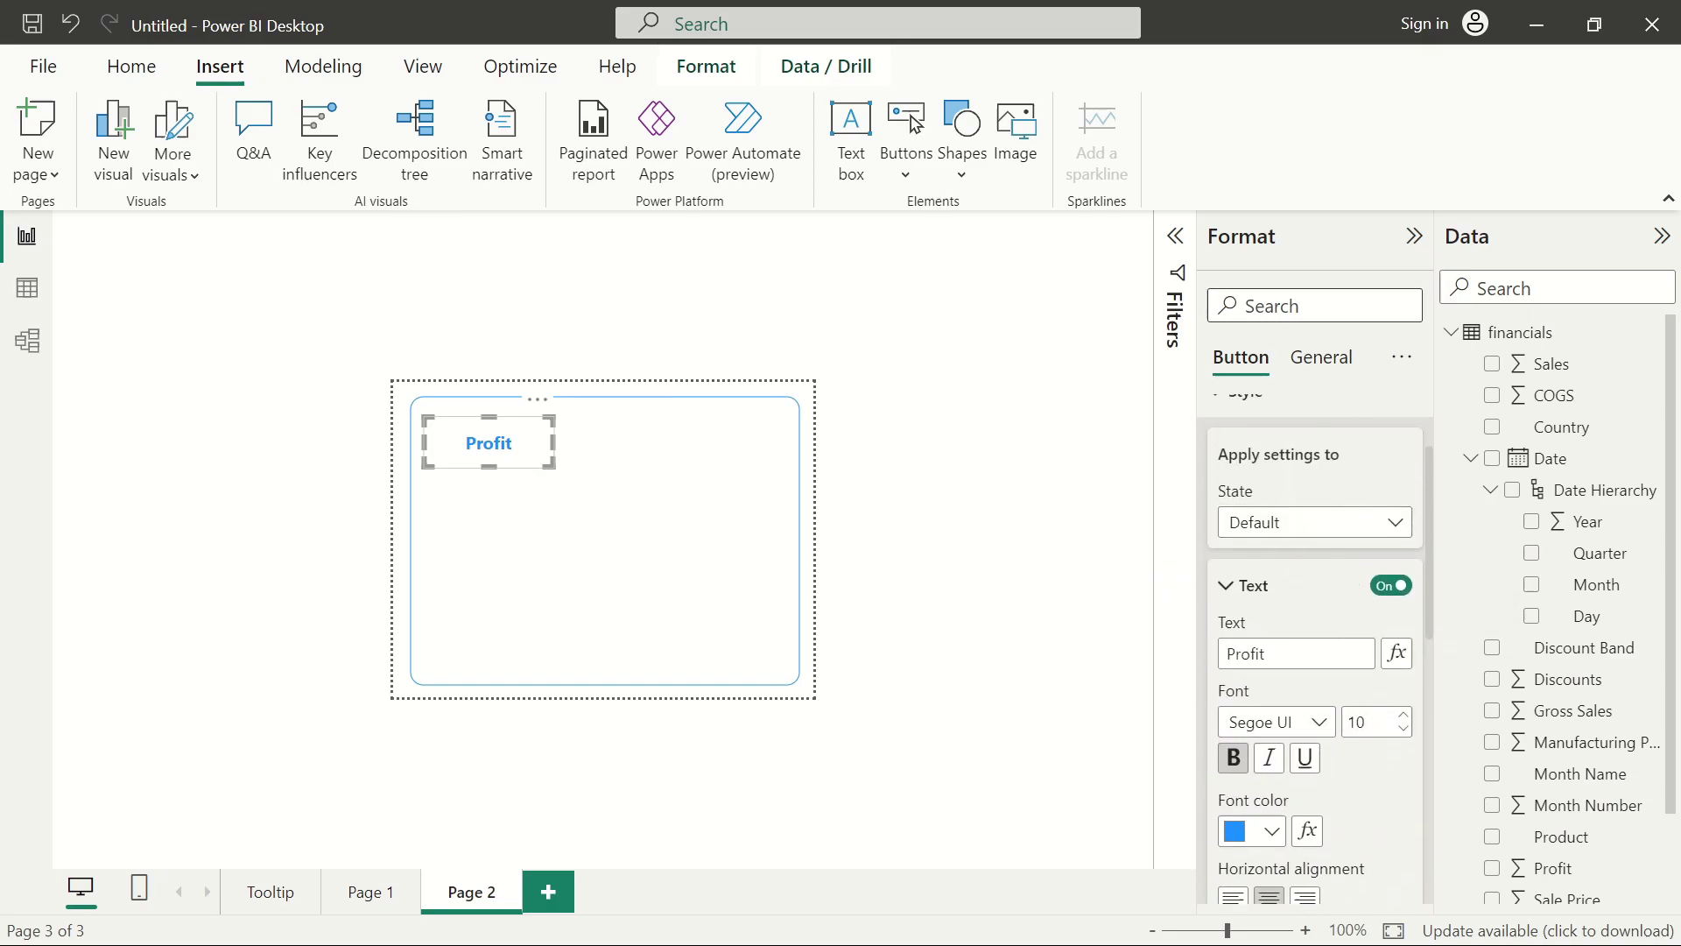
Turn on the Profit button's visual border in blue #118DFF with 10 px rounded corners.
click(1315, 359)
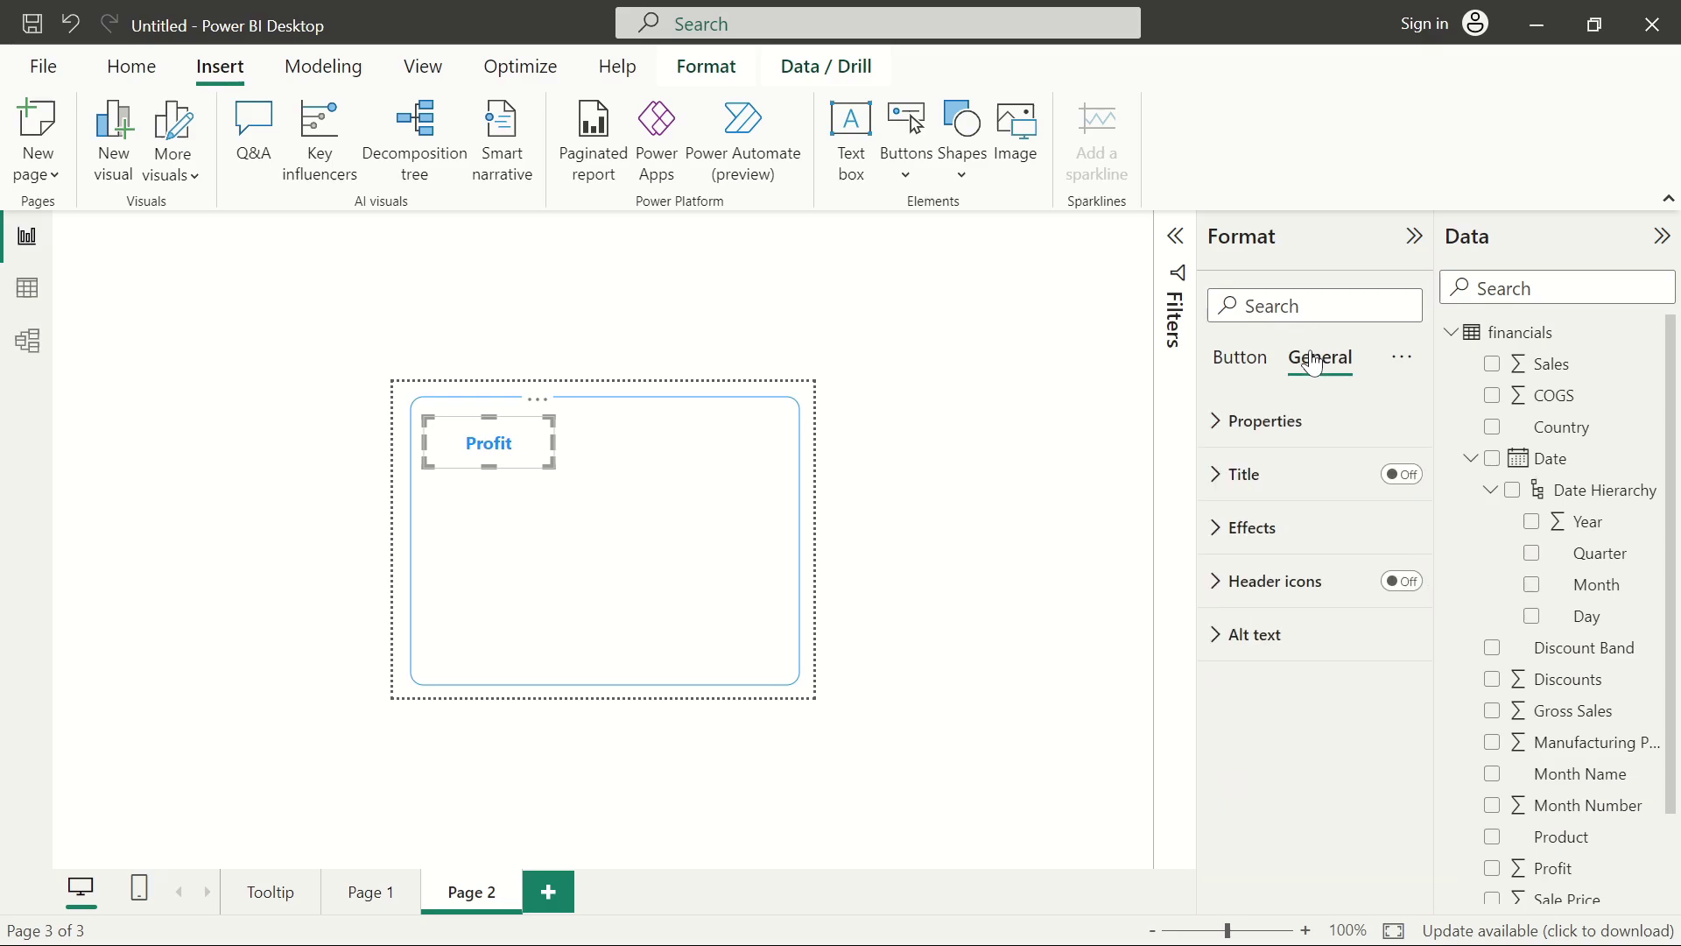
click(1230, 528)
scroll(1296, 751, down, 2)
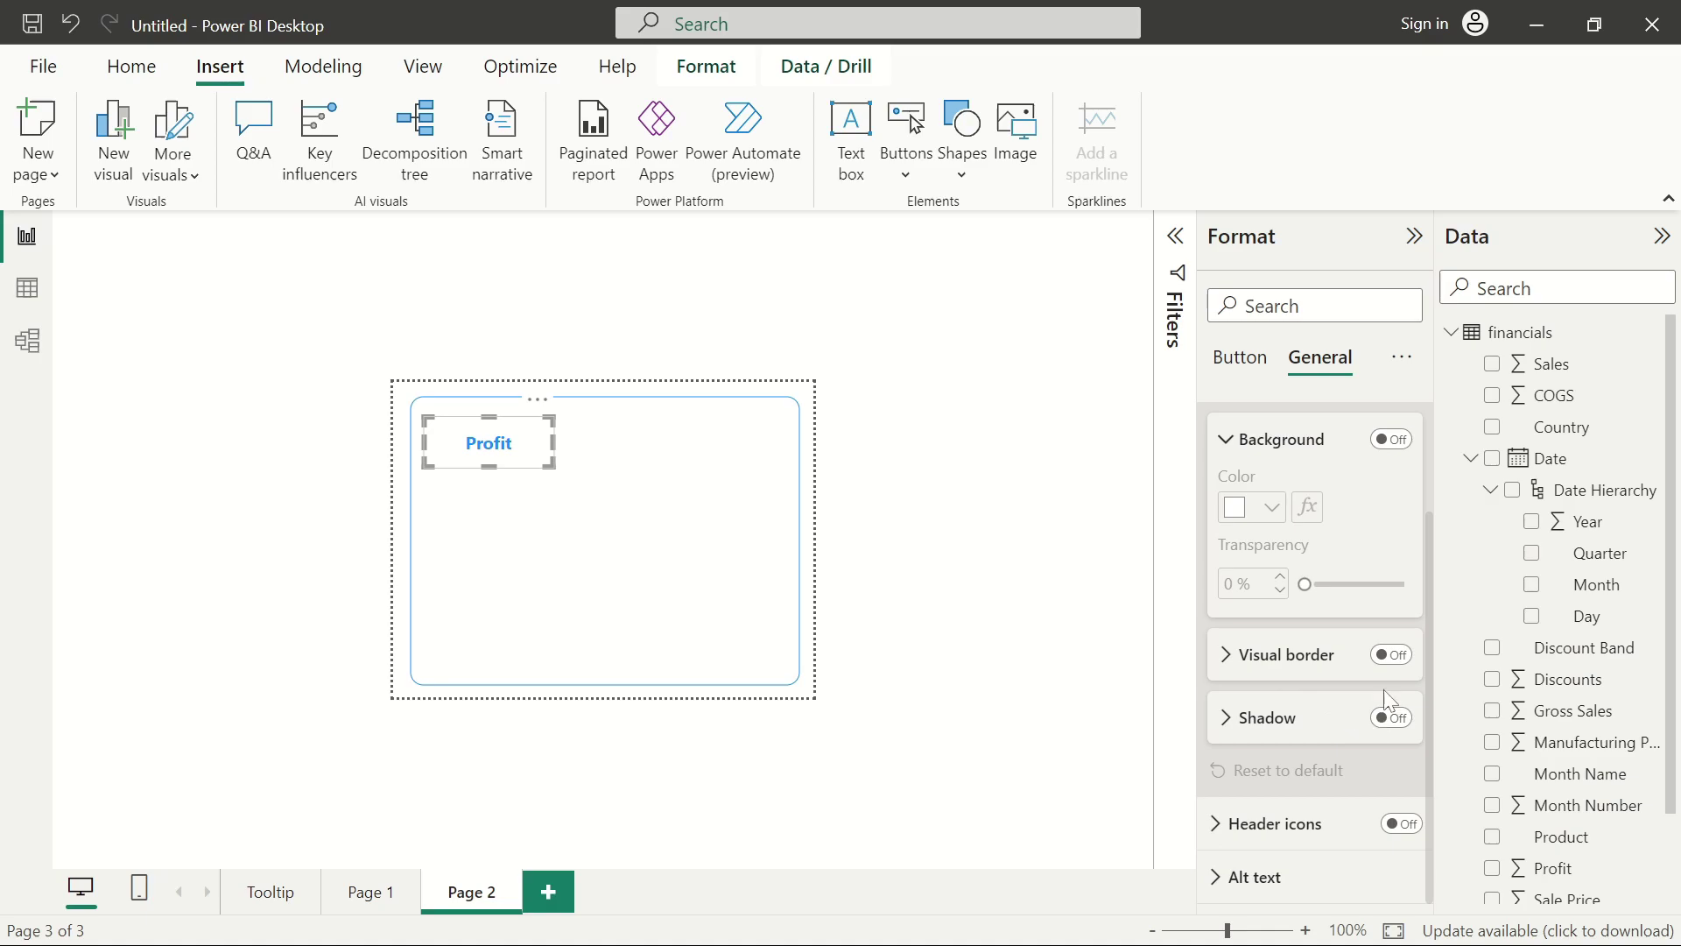
click(1390, 657)
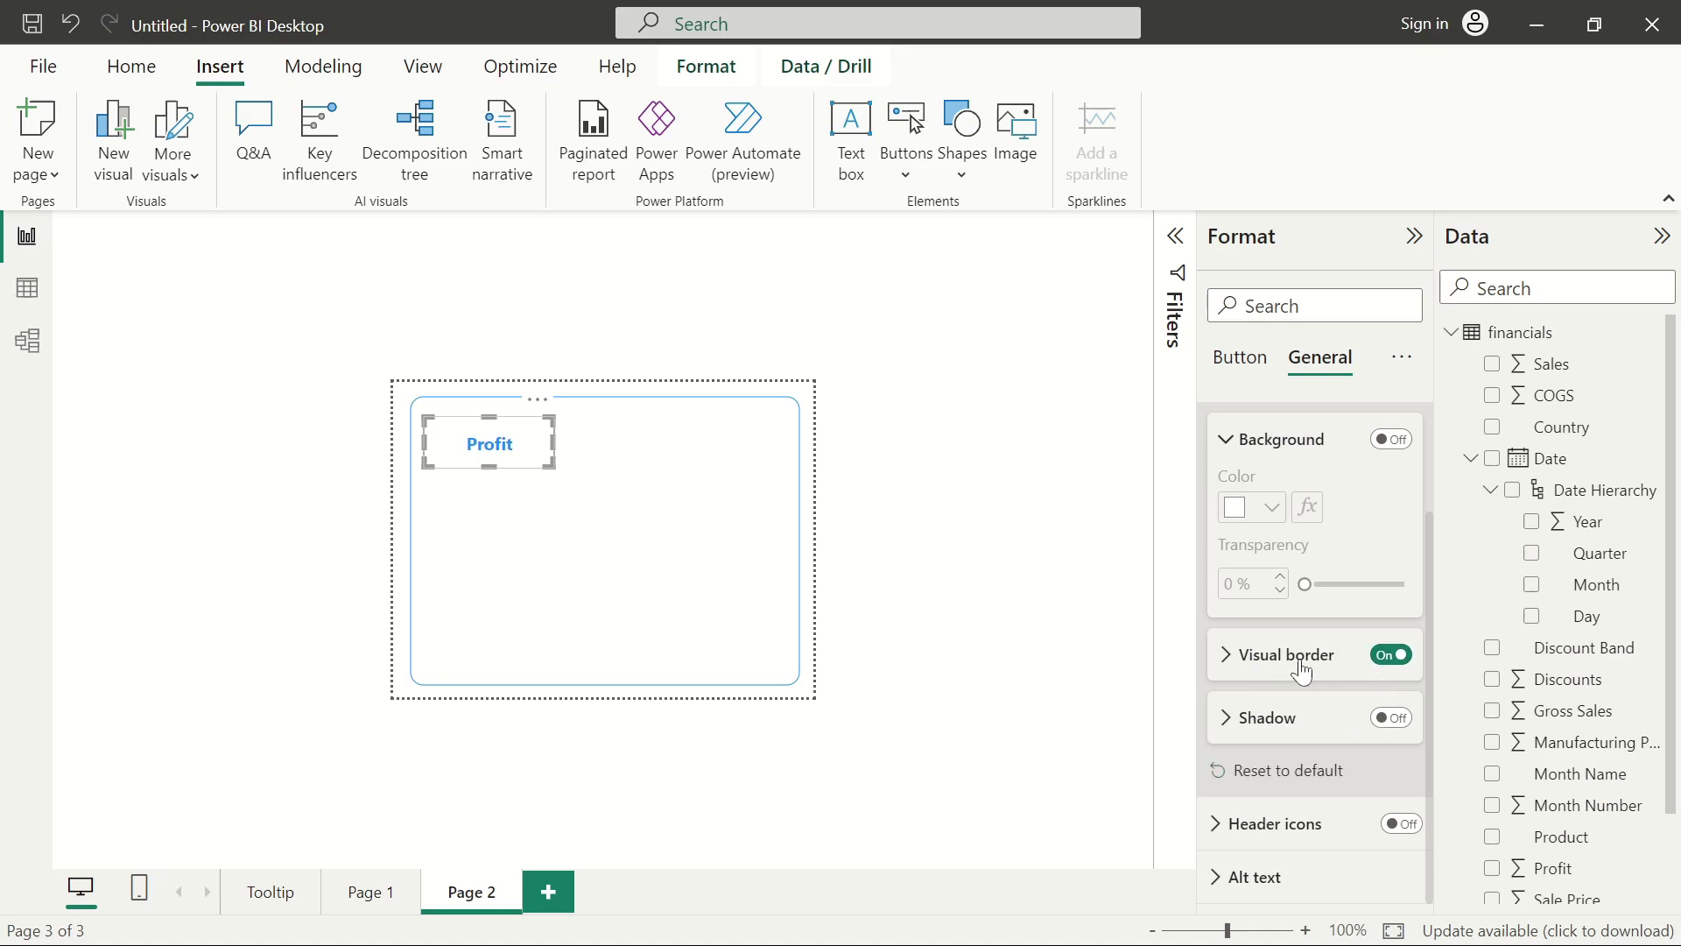
click(1233, 655)
scroll(1326, 758, down, 2)
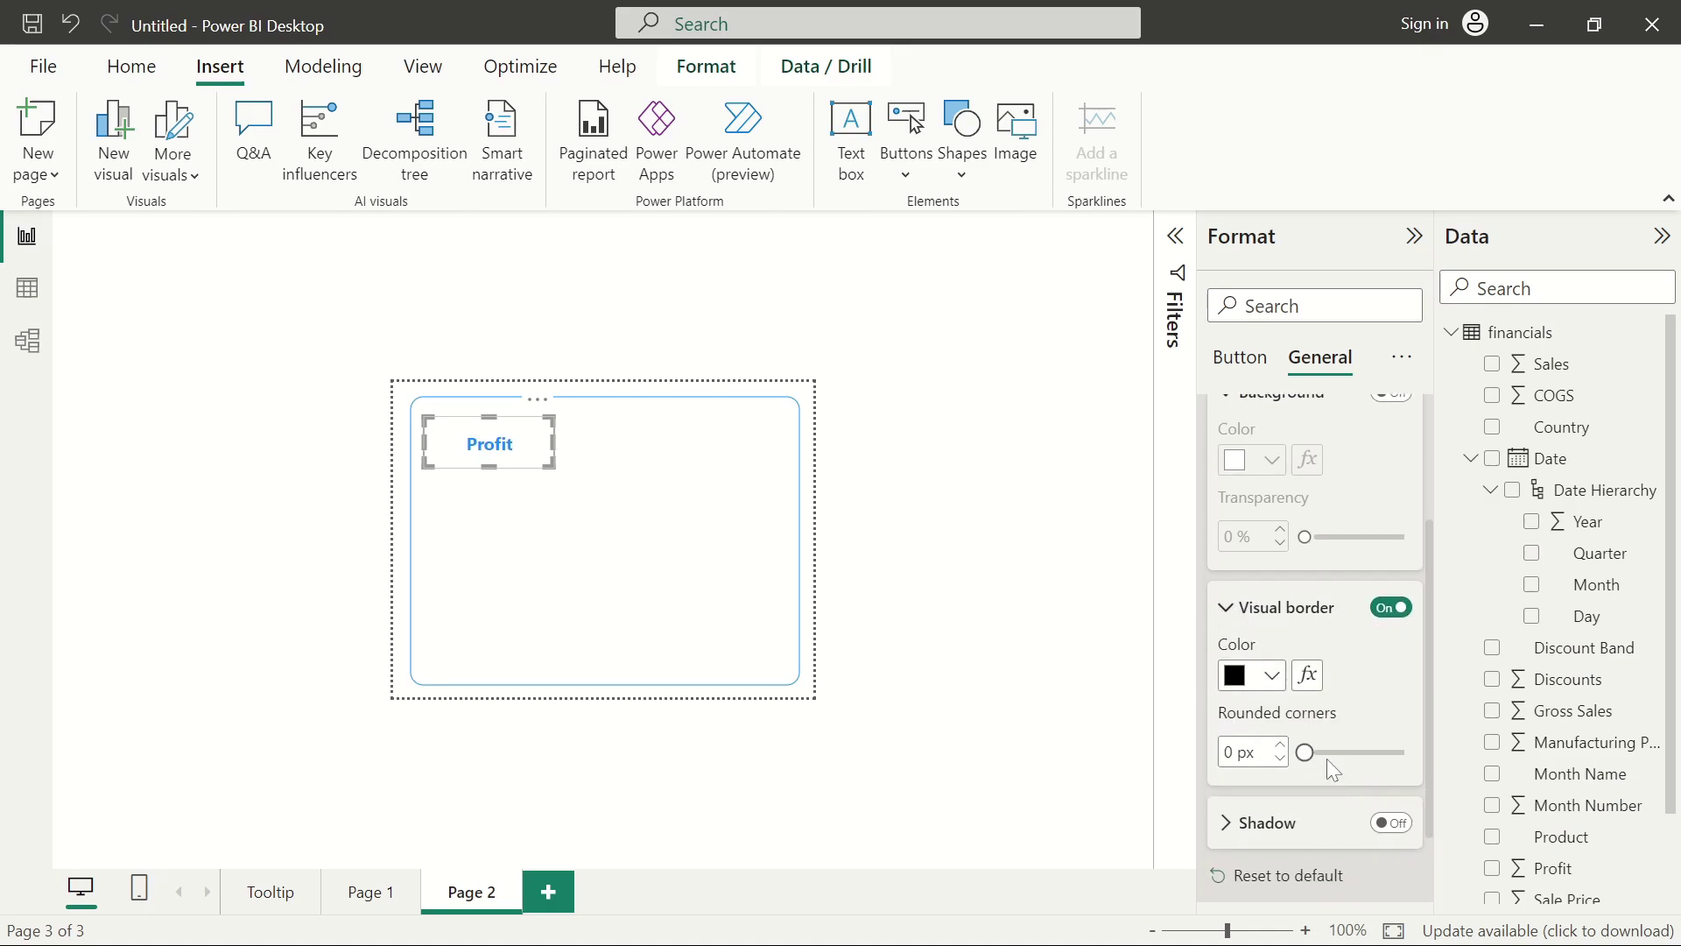
click(1270, 623)
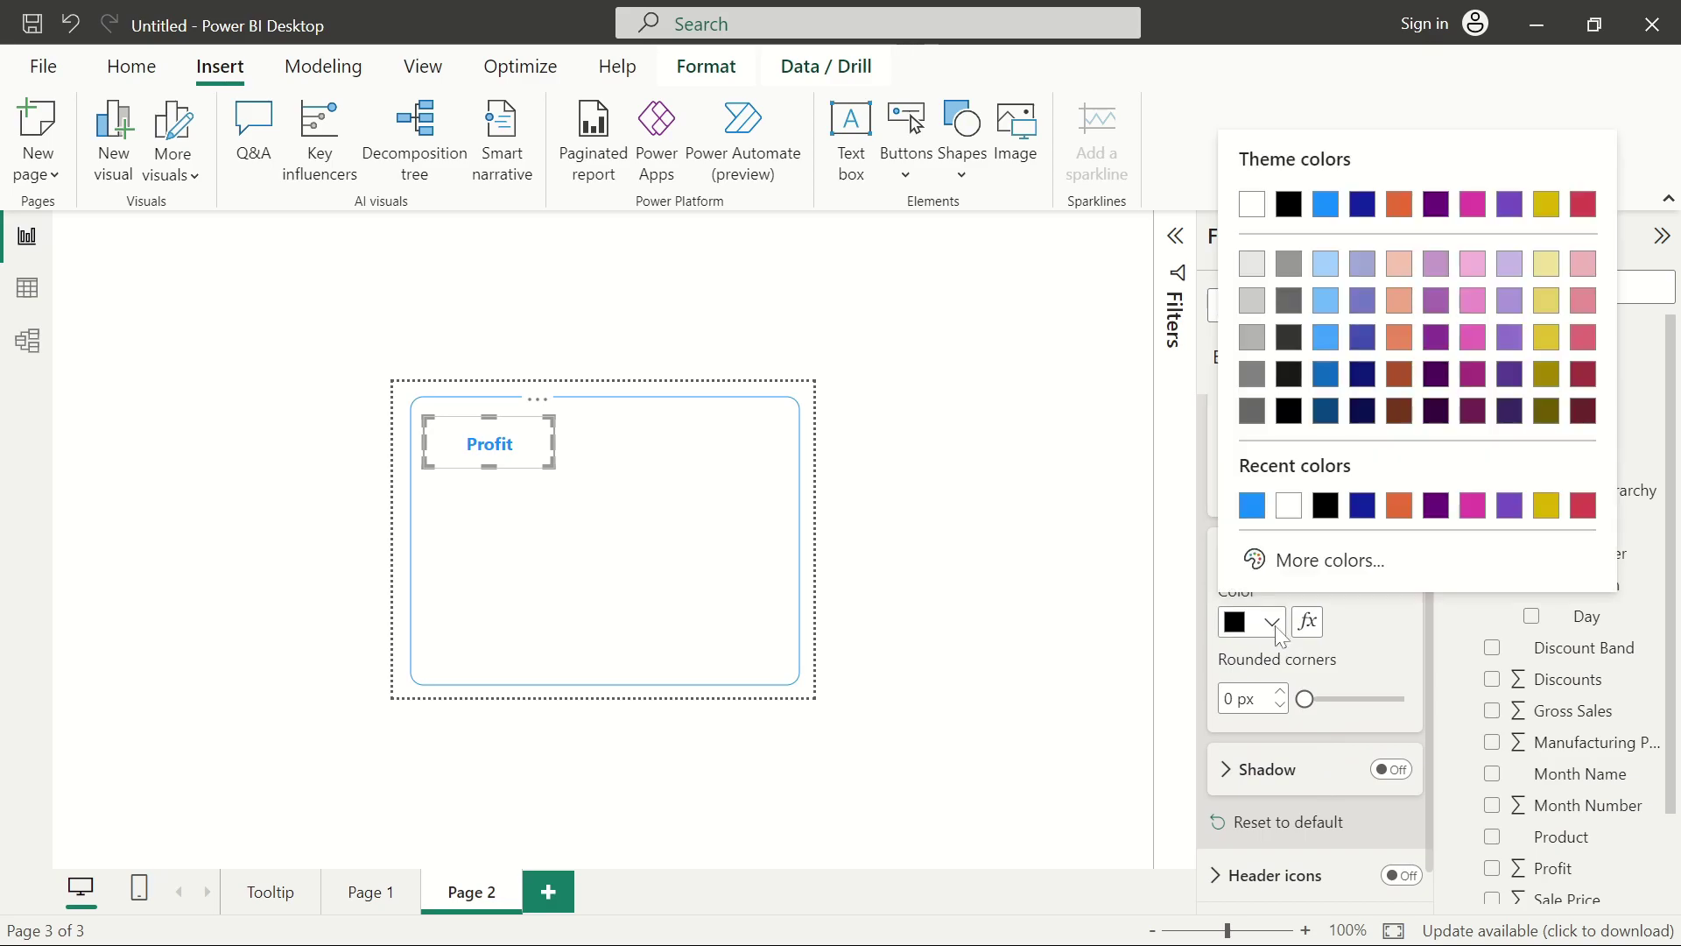
click(1252, 506)
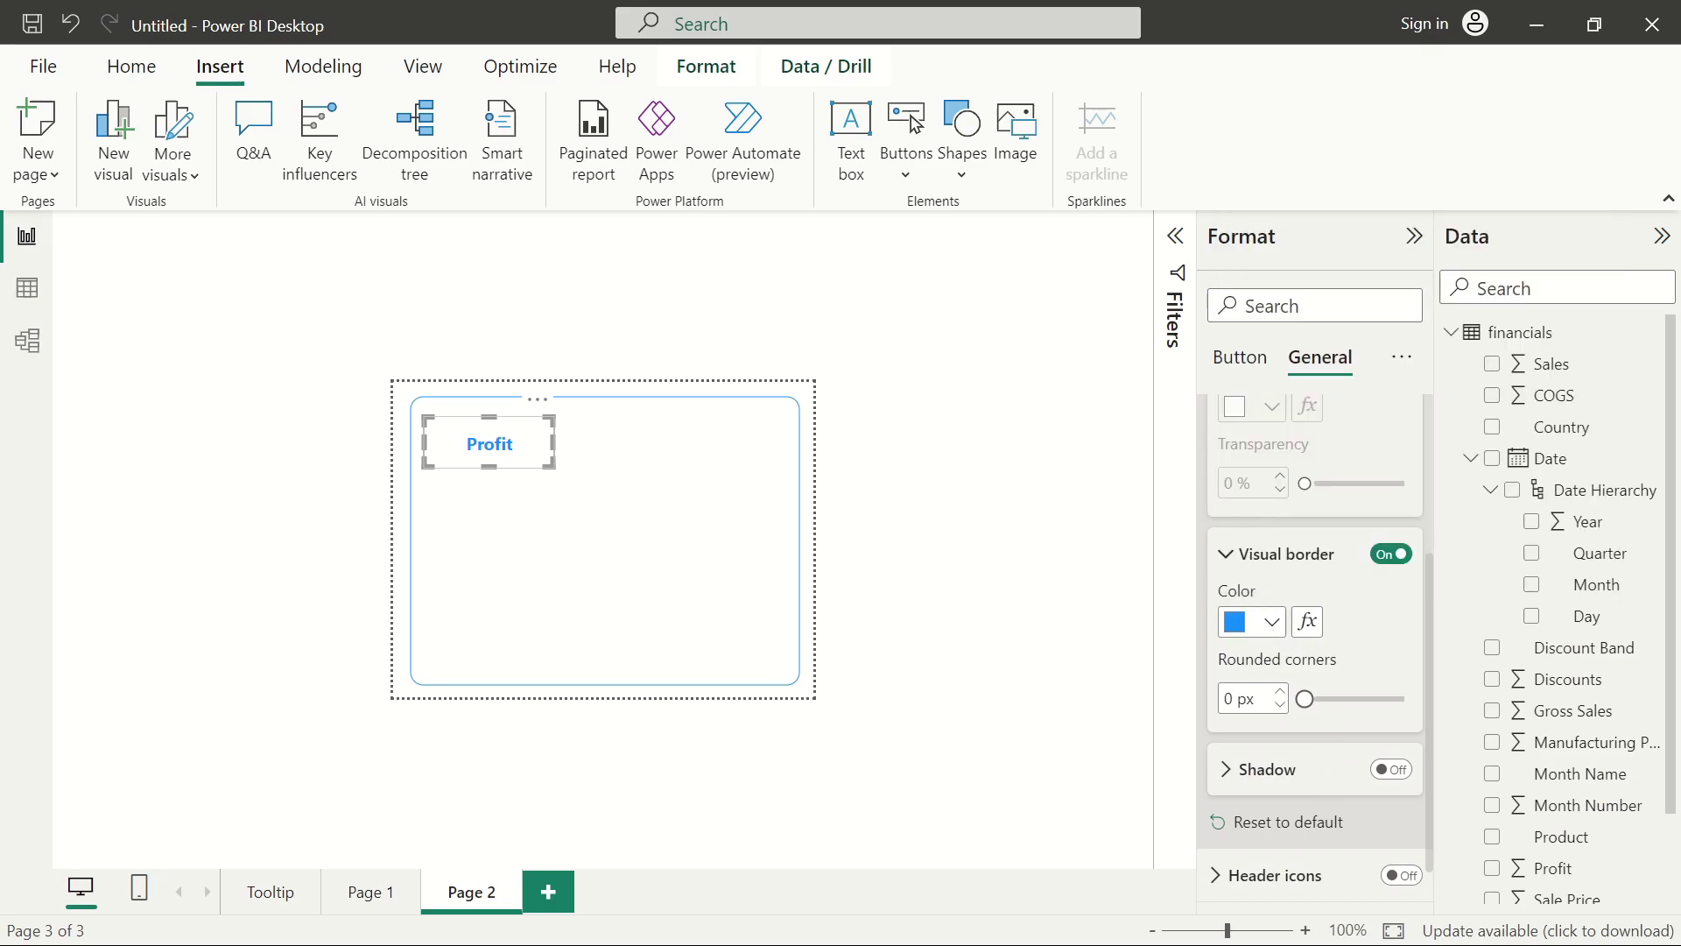
text(10)
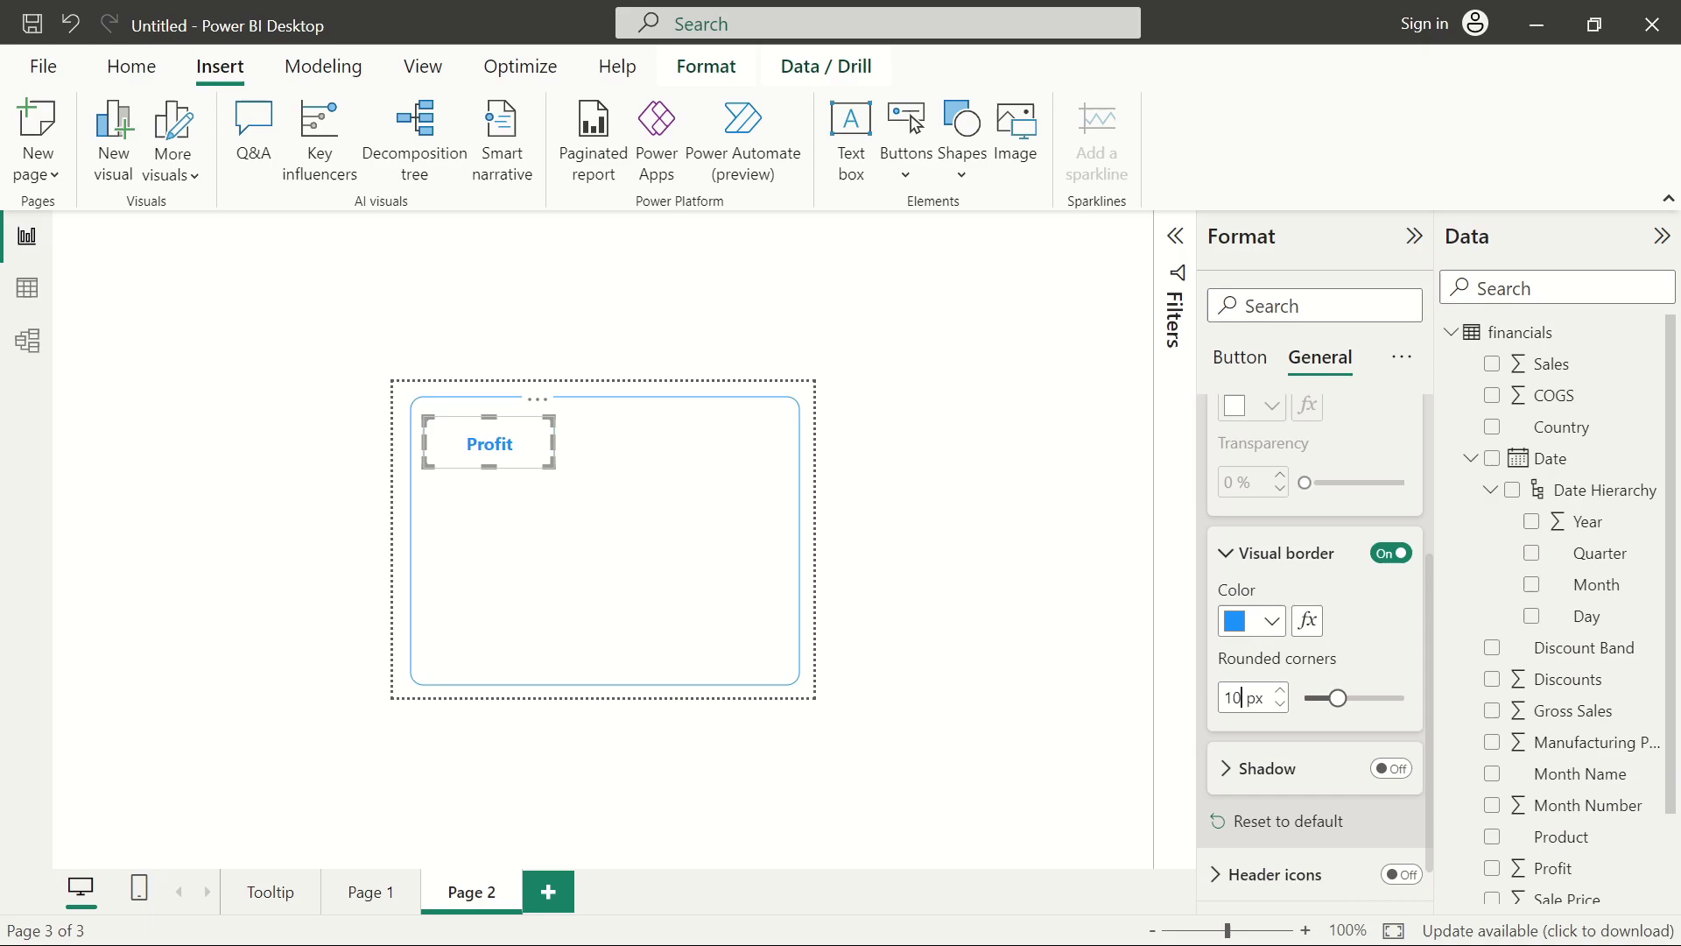
click(832, 523)
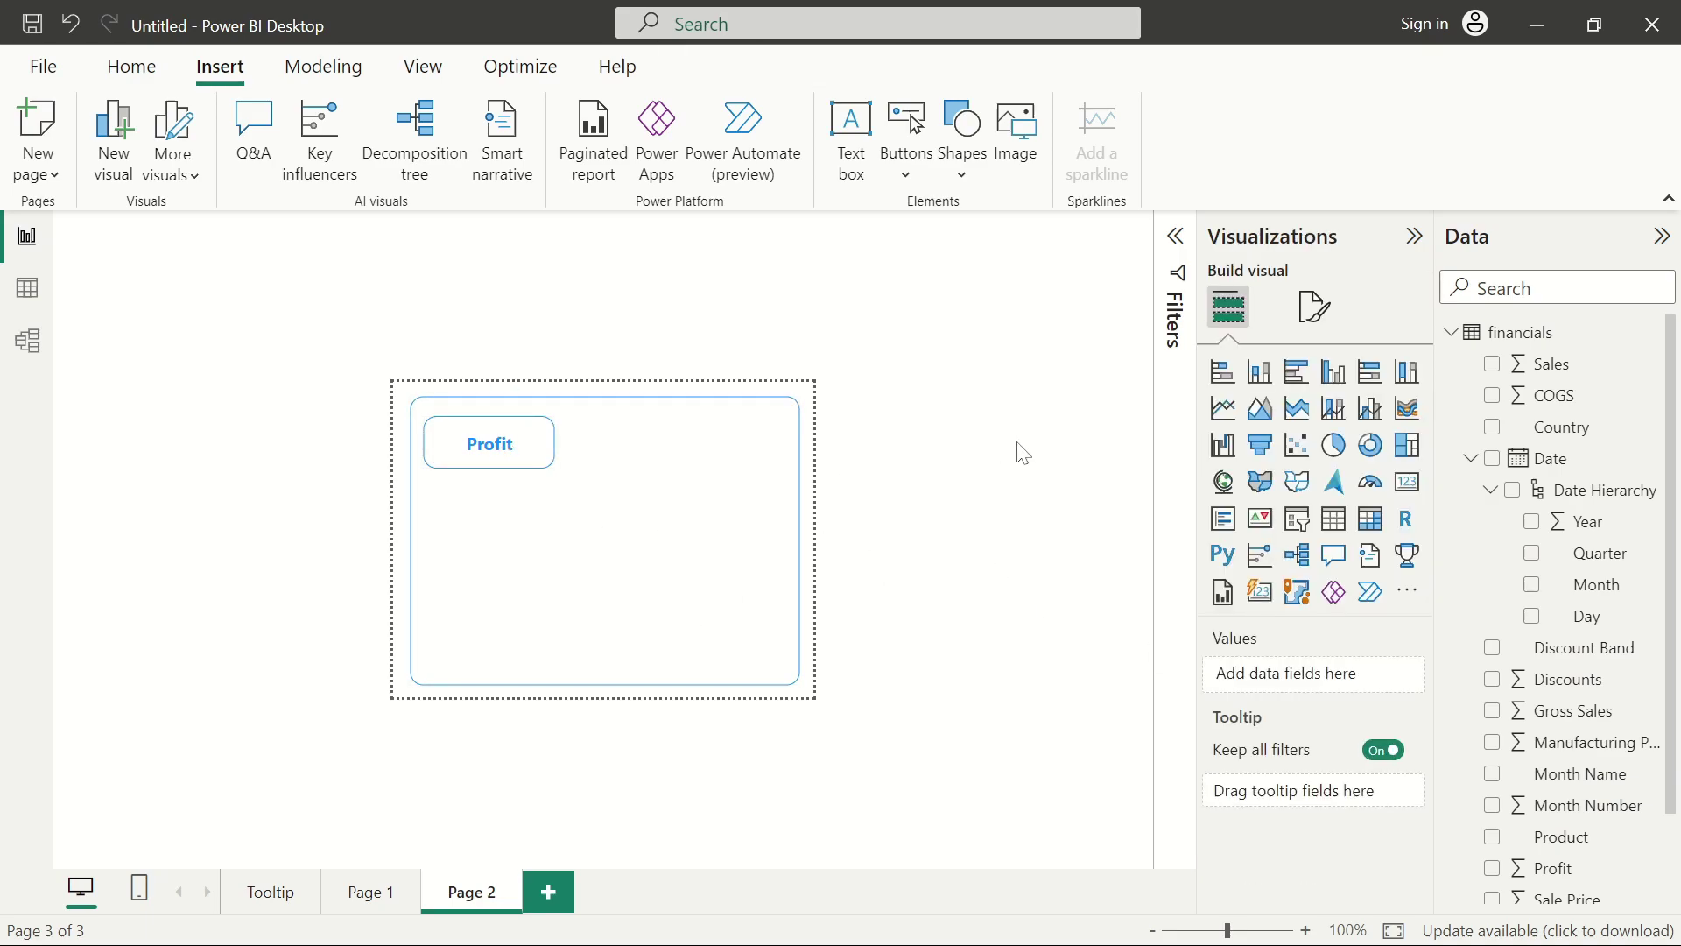
Drag a copy of the Profit button below it and relabel it 'Discount'.
click(516, 462)
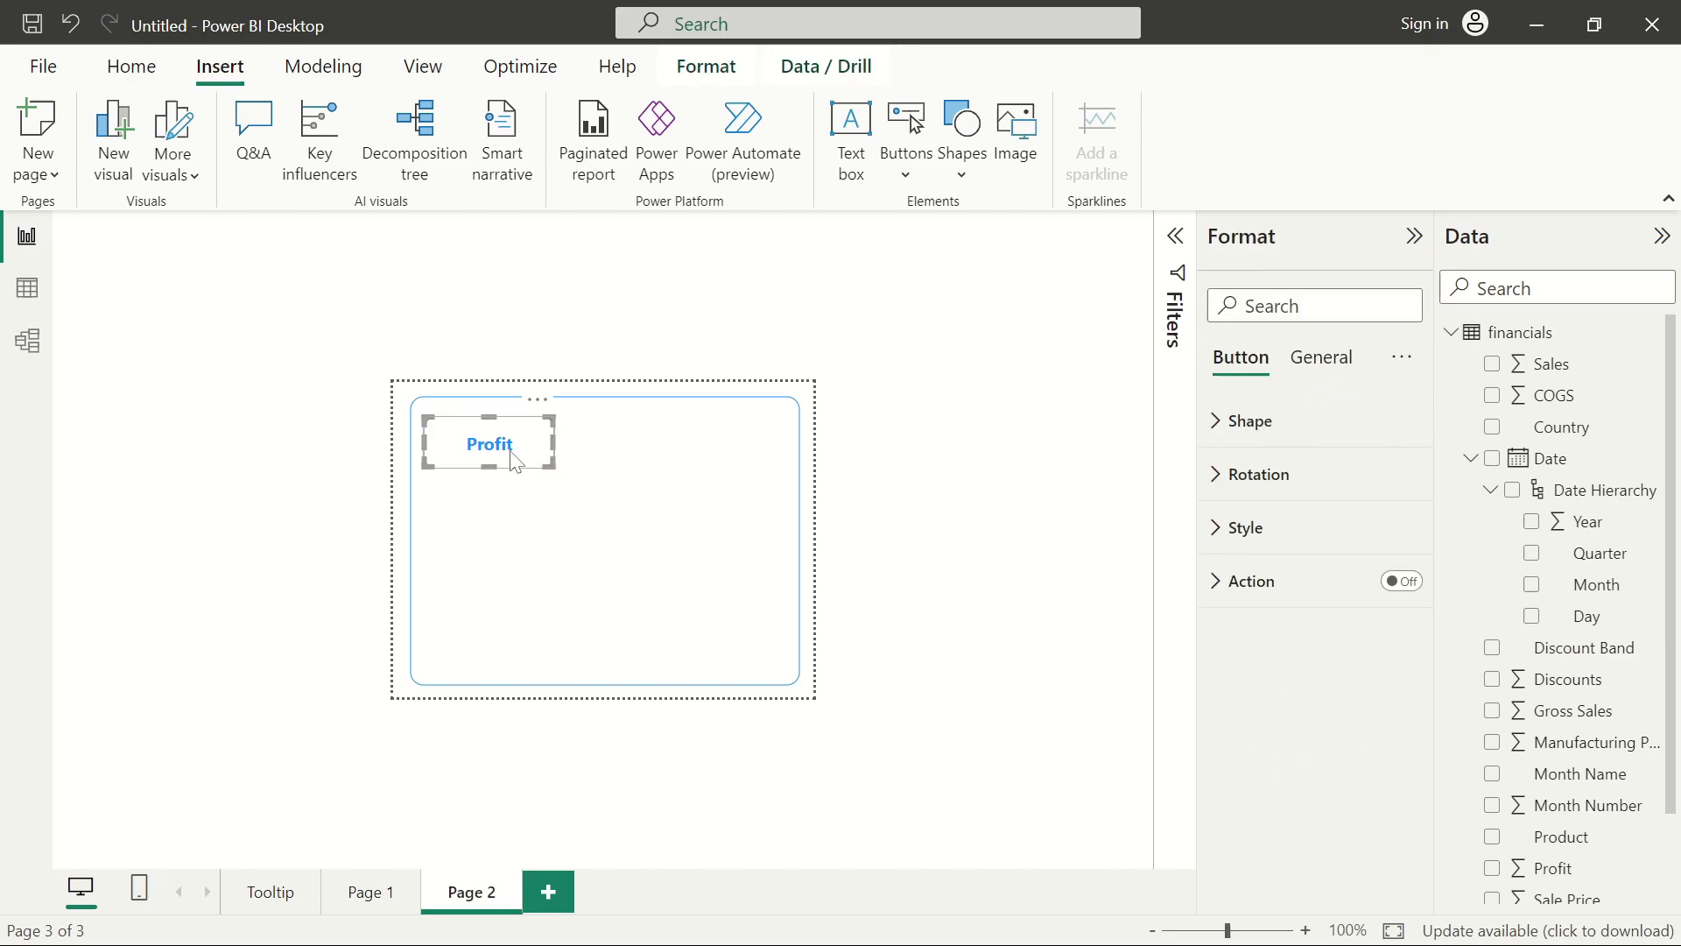
drag(517, 463, 532, 534)
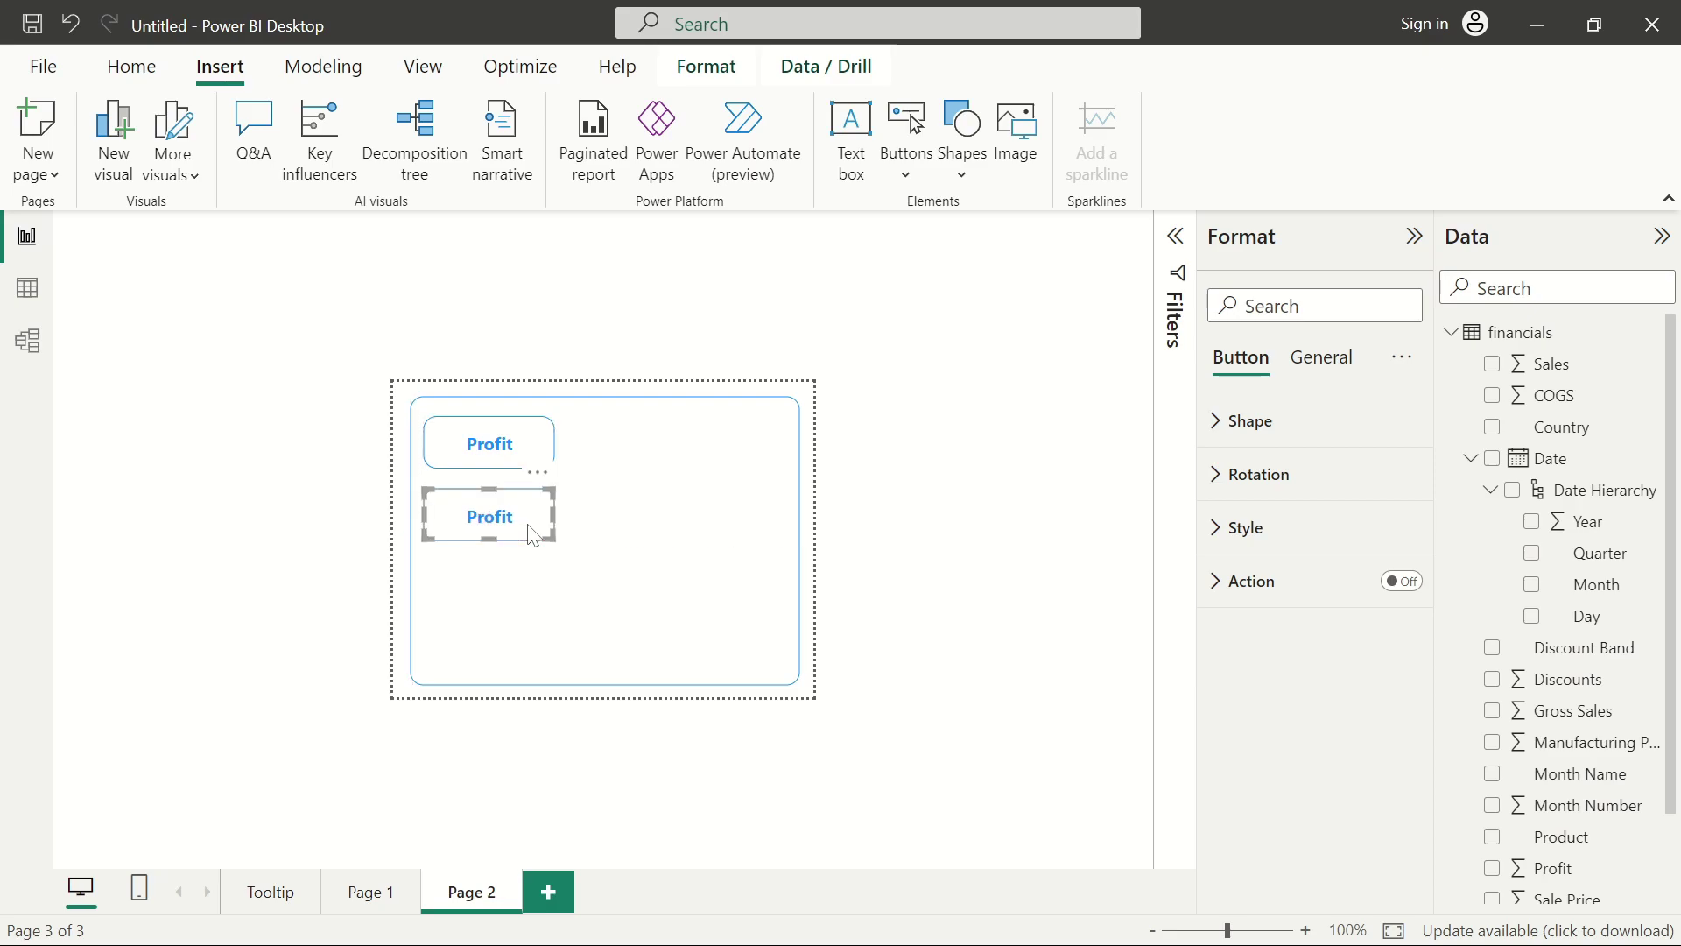
click(1205, 541)
click(1302, 790)
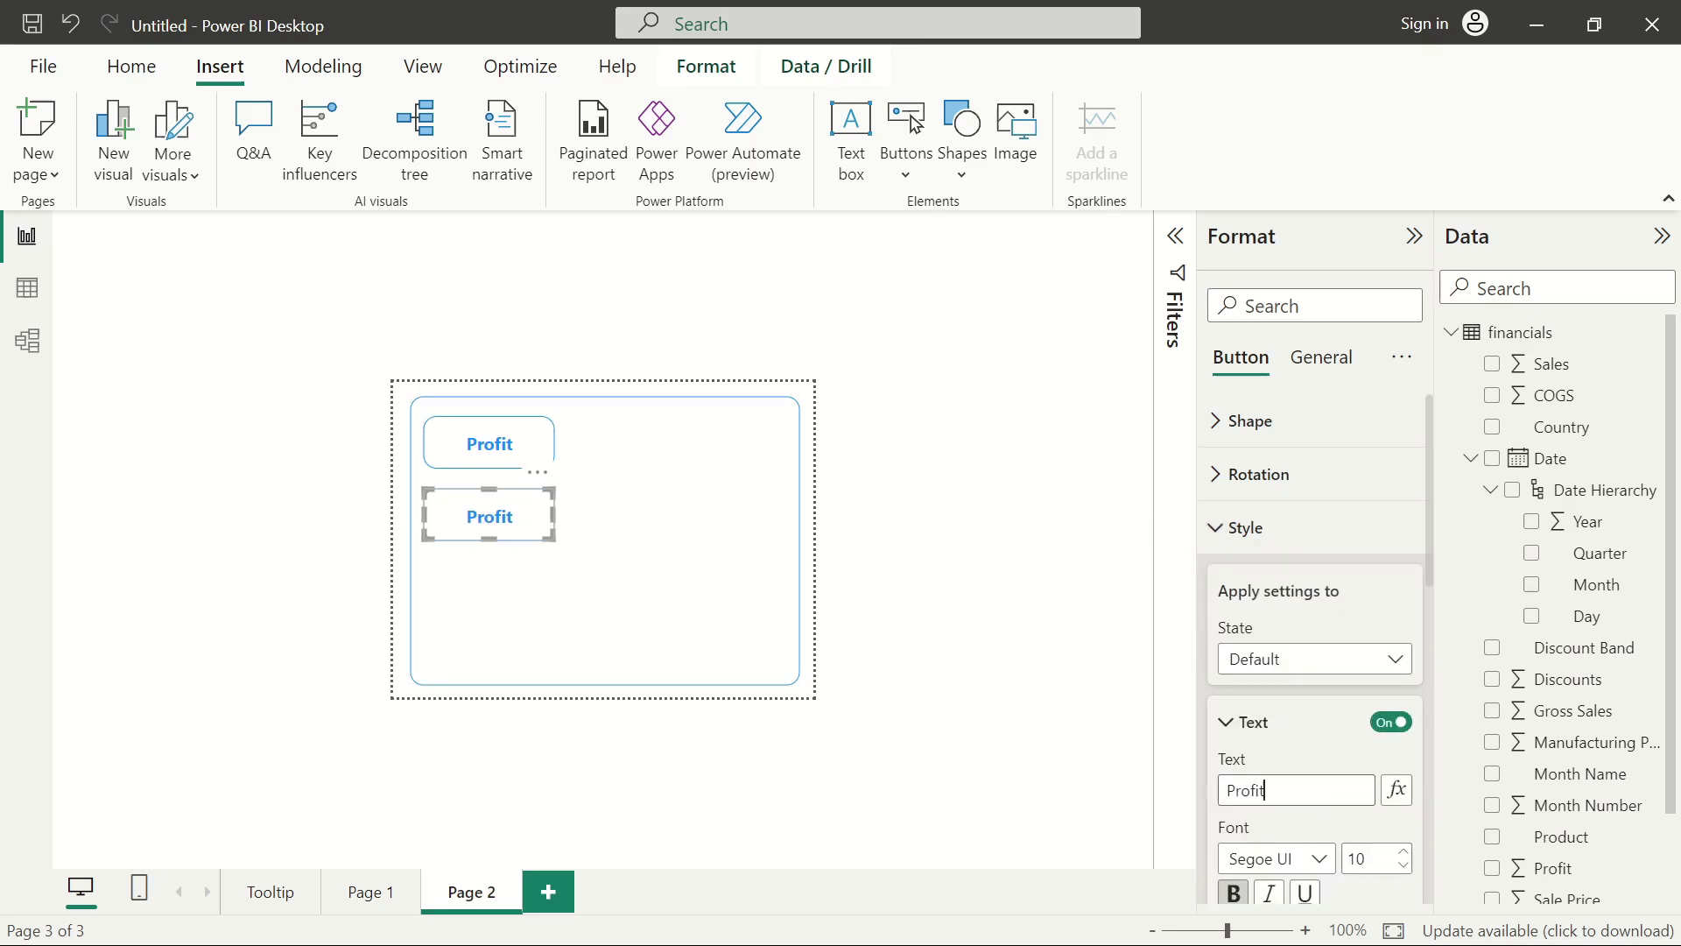
key(BackSpace)
key(BackSpace)
key(BackSpace)
key(BackSpace)
key(BackSpace)
key(BackSpace)
text(Discount)
click(896, 552)
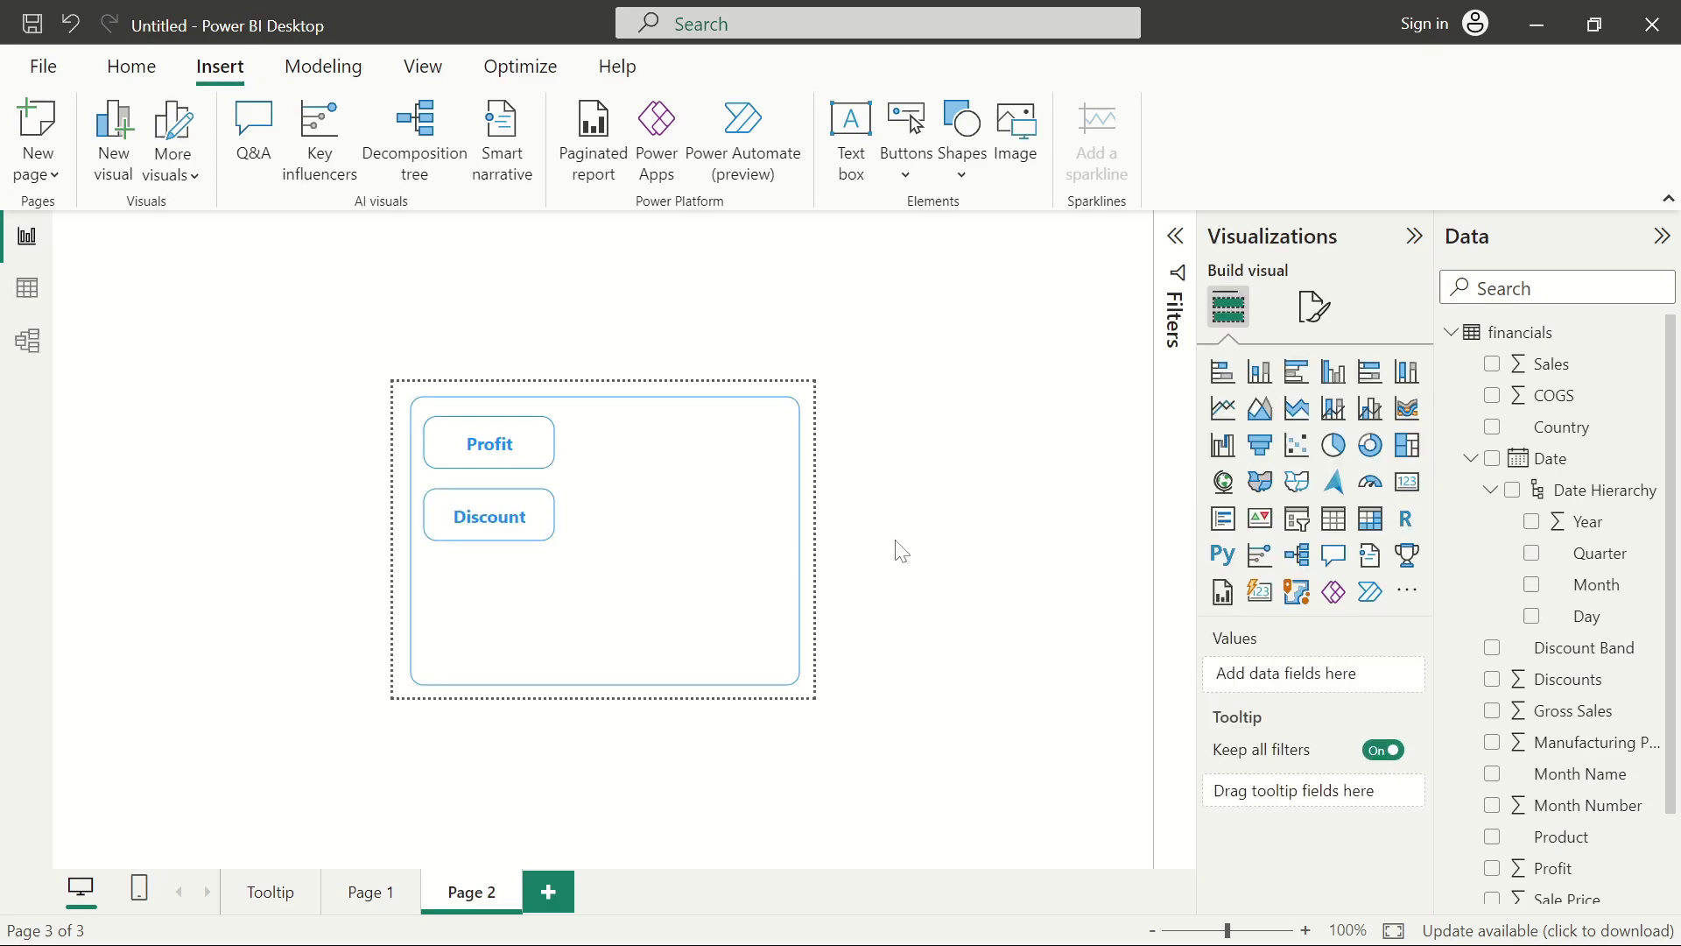
Duplicate the Discount button, move it to the bottom, and relabel it 'Gross Sales'.
click(537, 526)
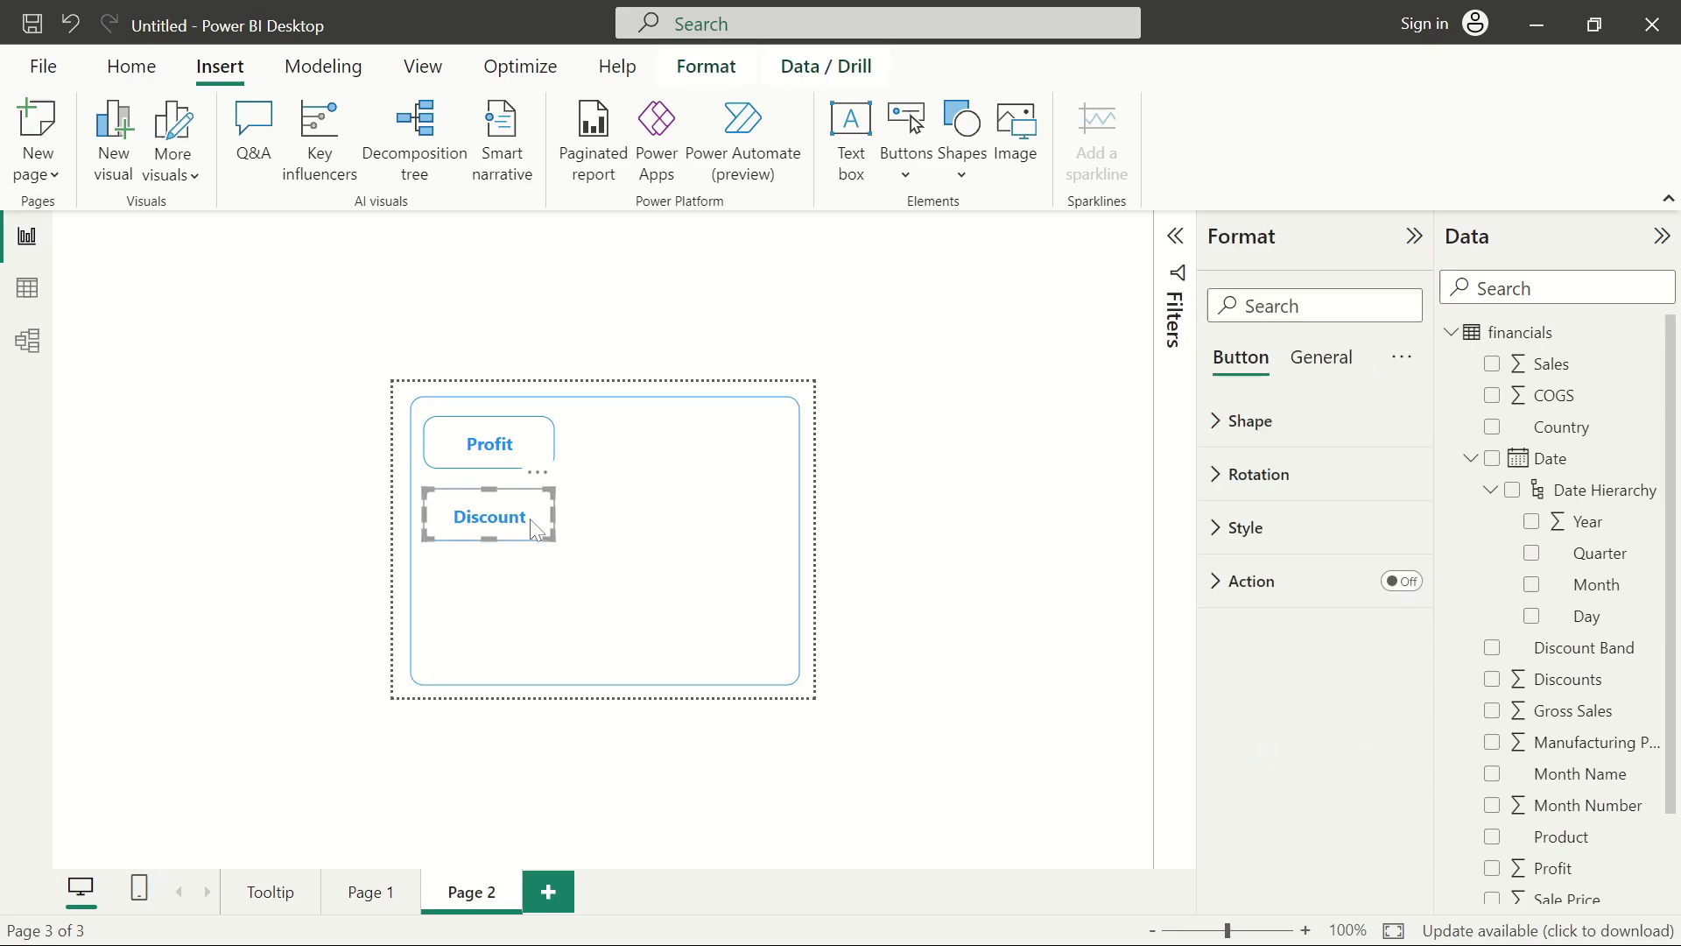
key(ctrl+c)
key(ctrl+v)
drag(534, 536, 522, 652)
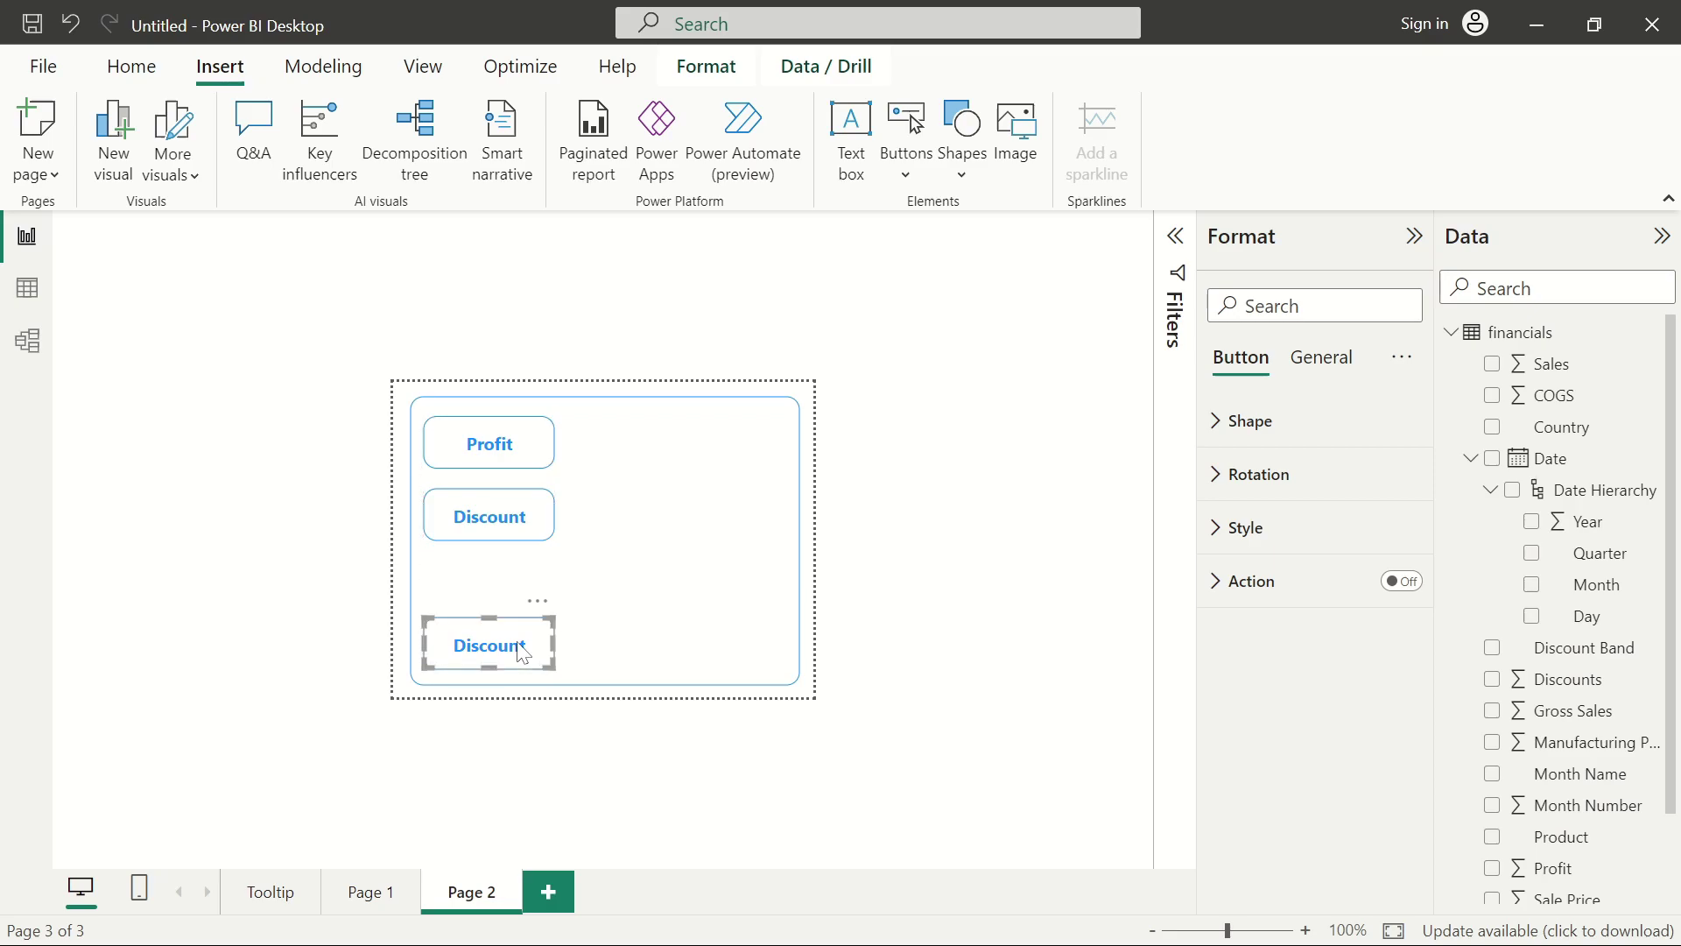
click(1238, 527)
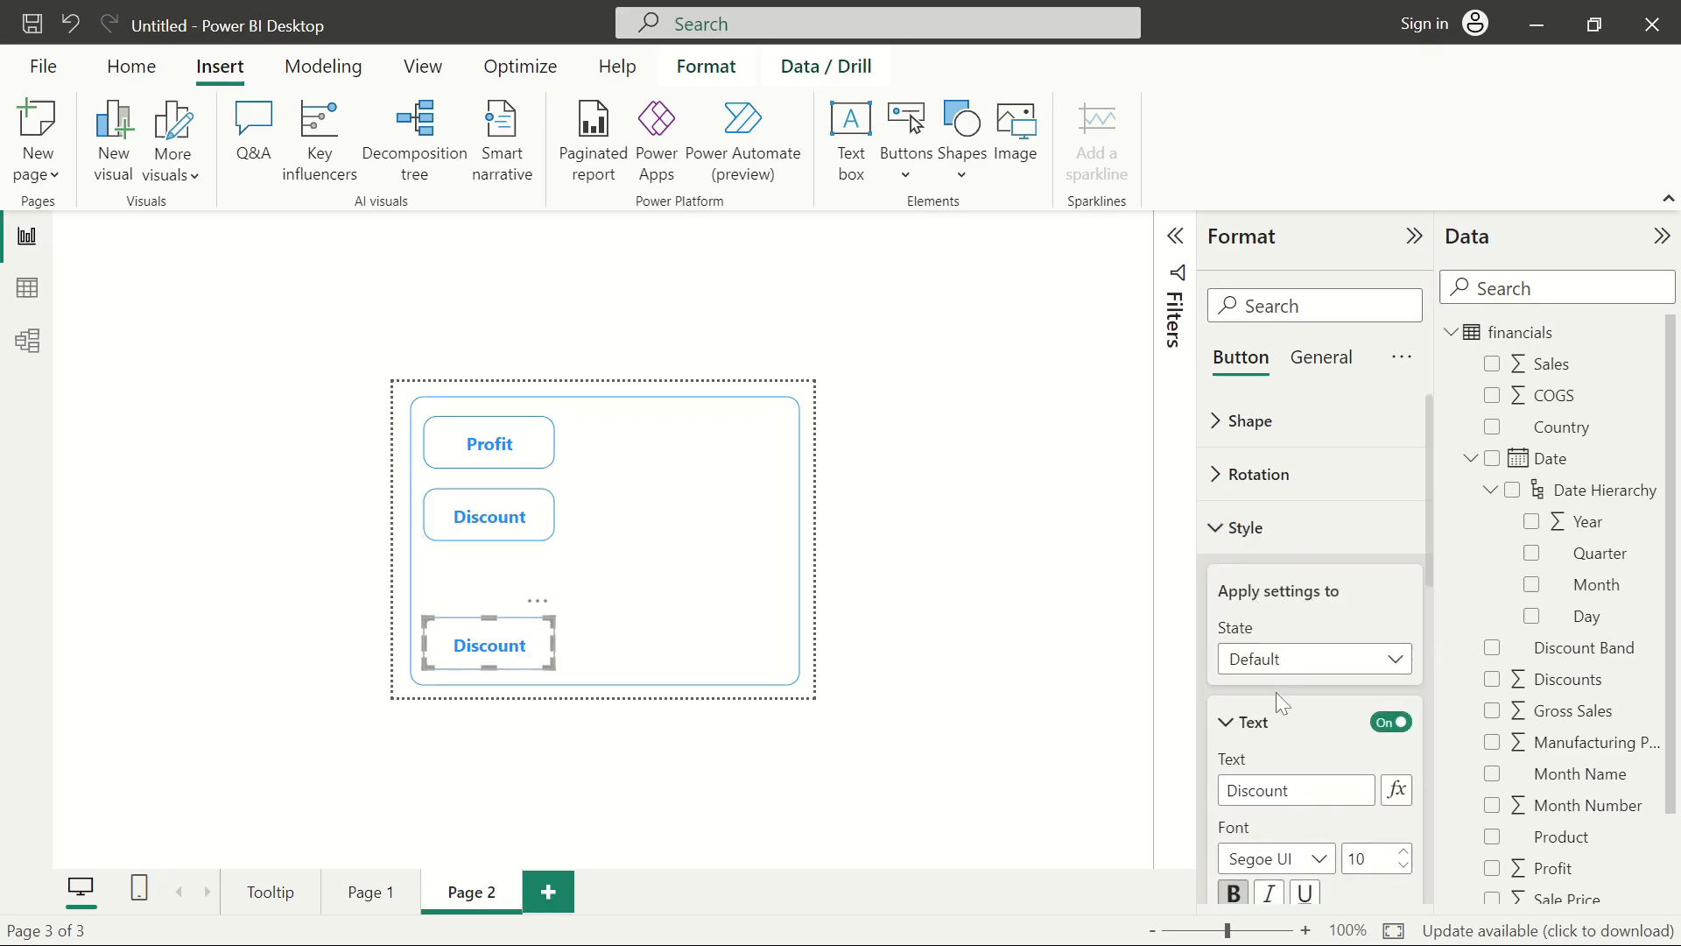
key(BackSpace)
key(BackSpace)
key(BackSpace)
key(BackSpace)
key(BackSpace)
key(BackSpace)
key(BackSpace)
key(BackSpace)
text(Gross S)
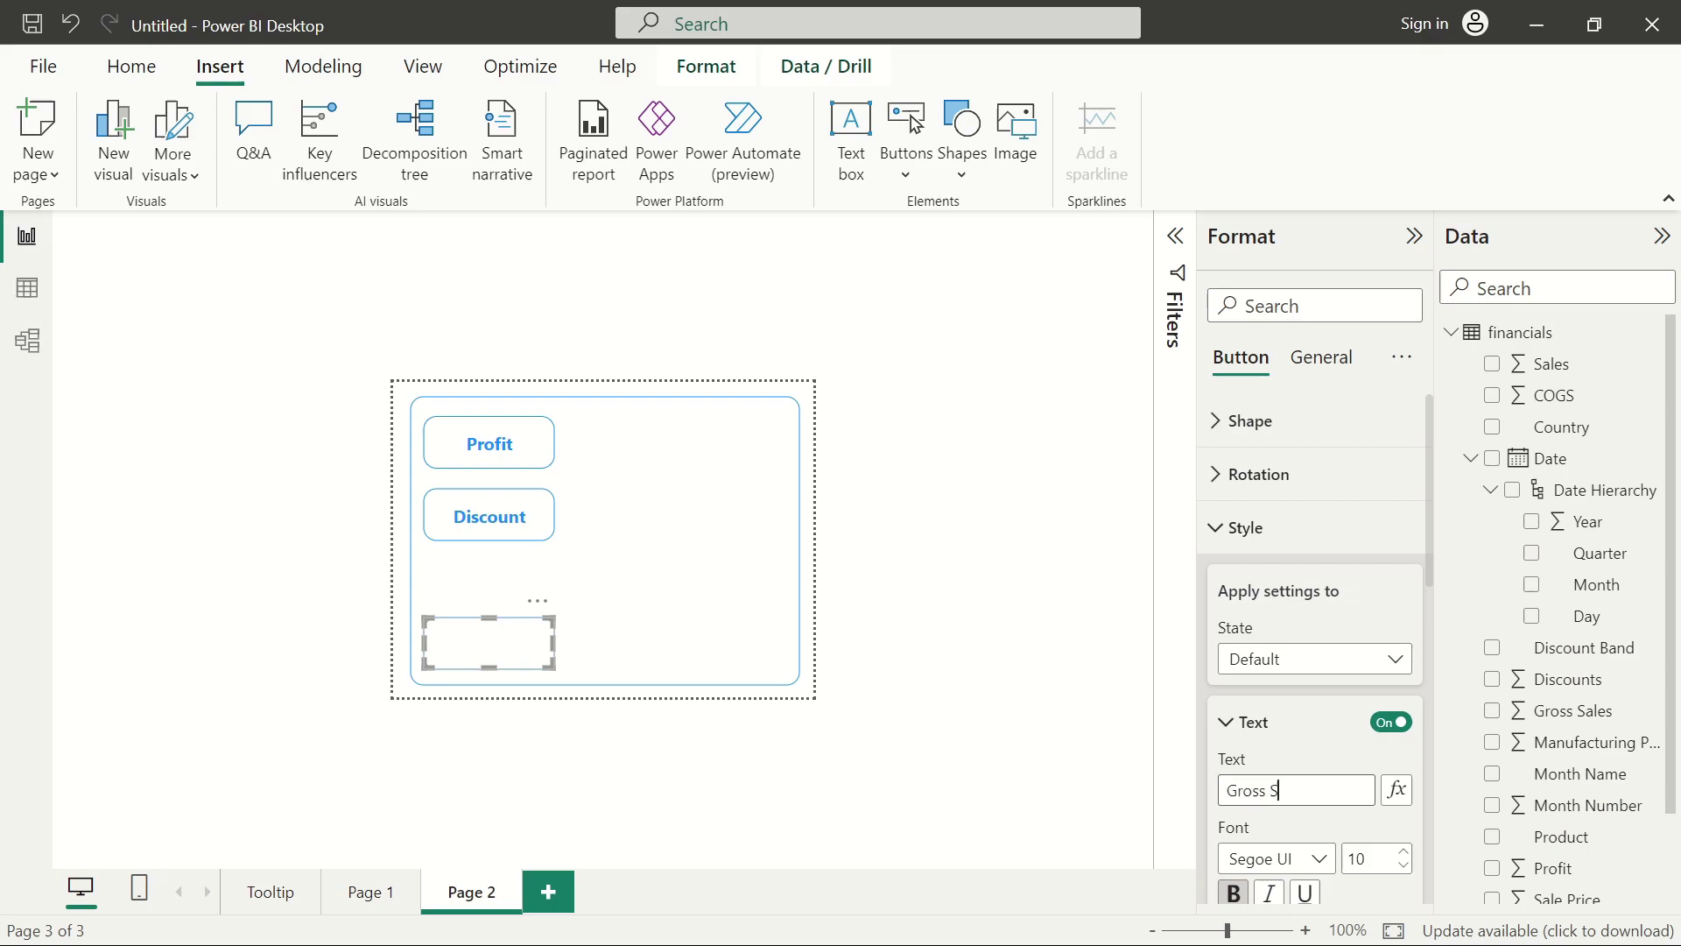
text(ales)
click(935, 586)
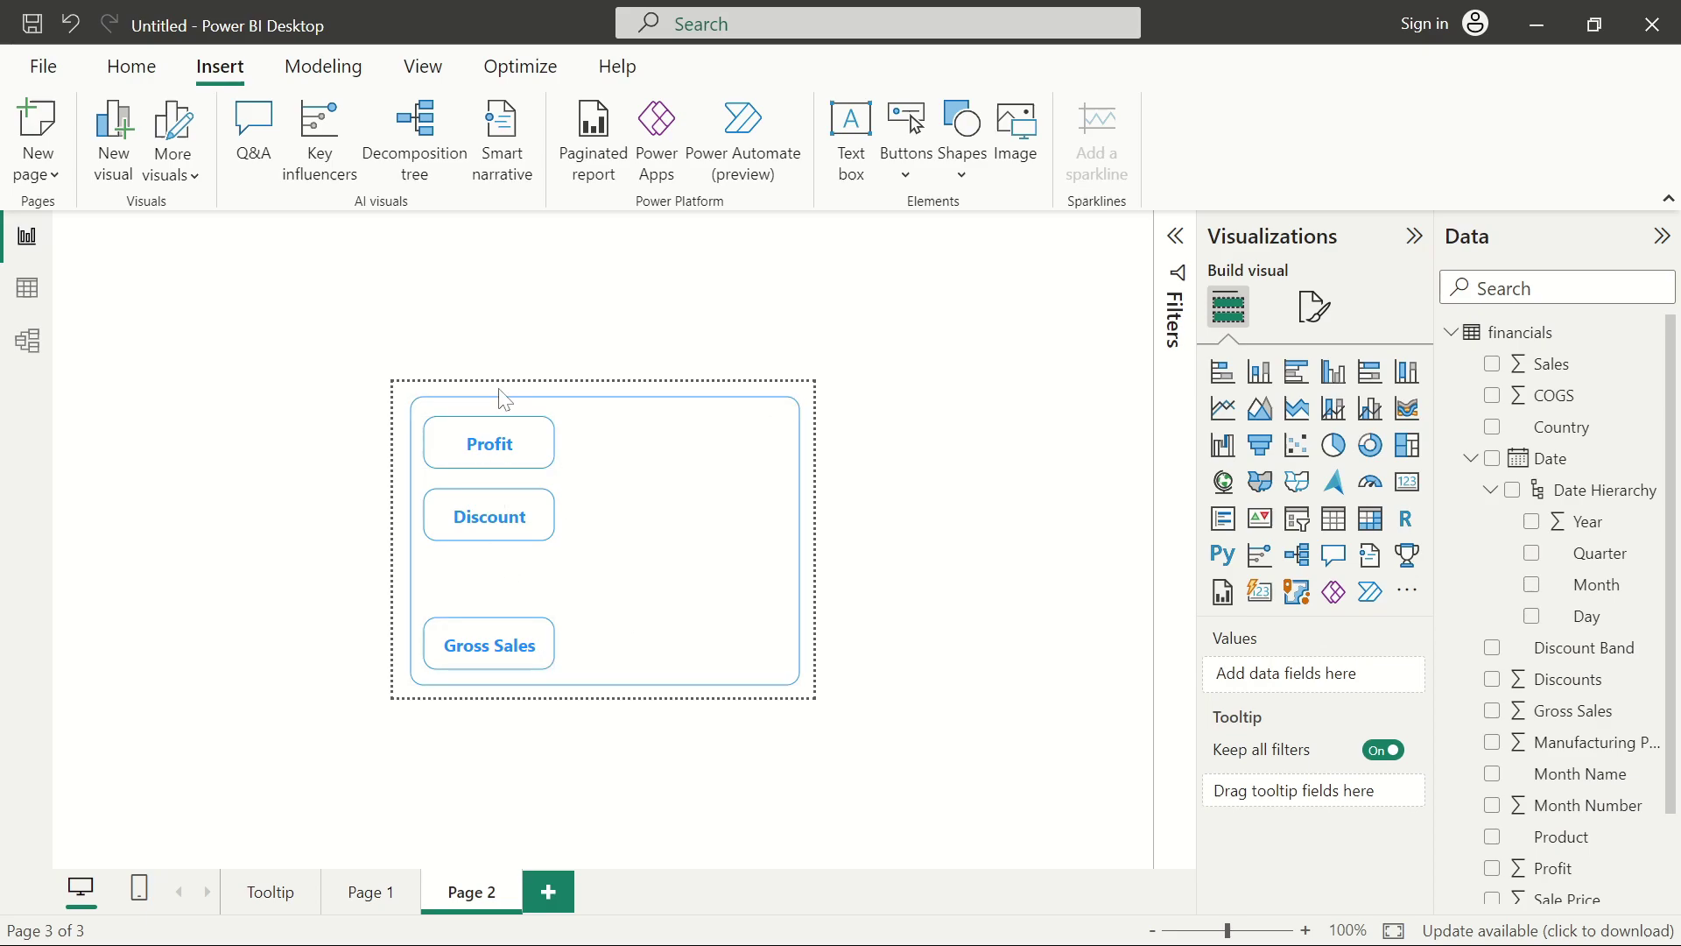
Select the Profit, Discount and Gross Sales buttons and distribute them vertically.
click(484, 453)
ctrl+click(486, 516)
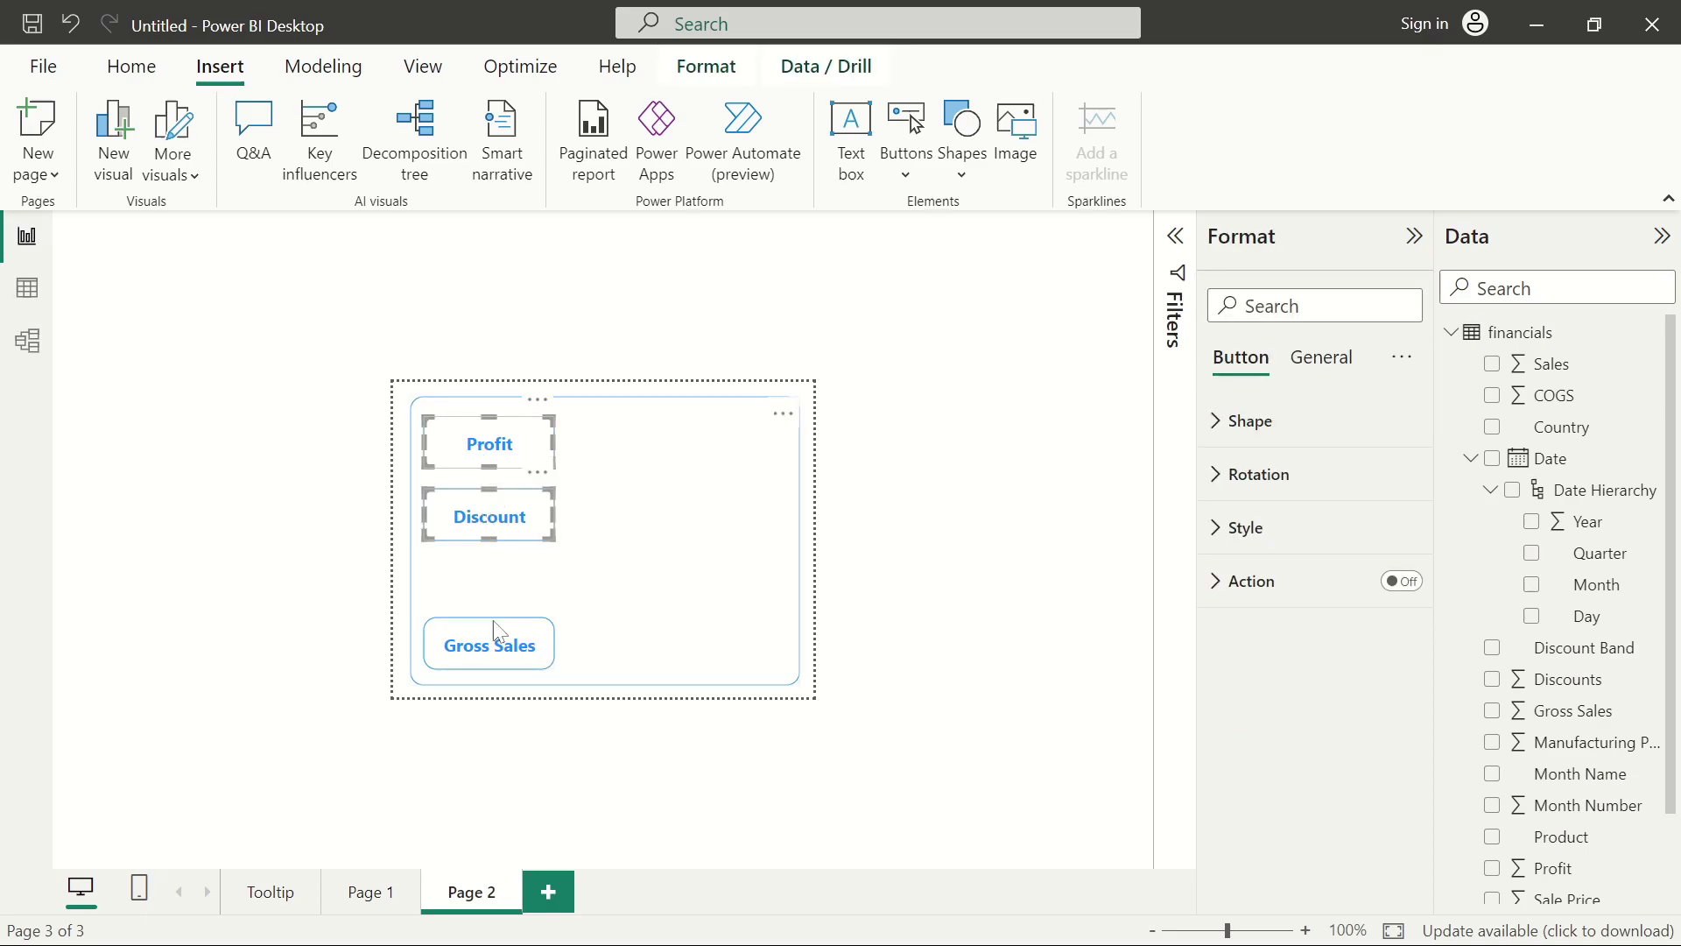
ctrl+click(499, 633)
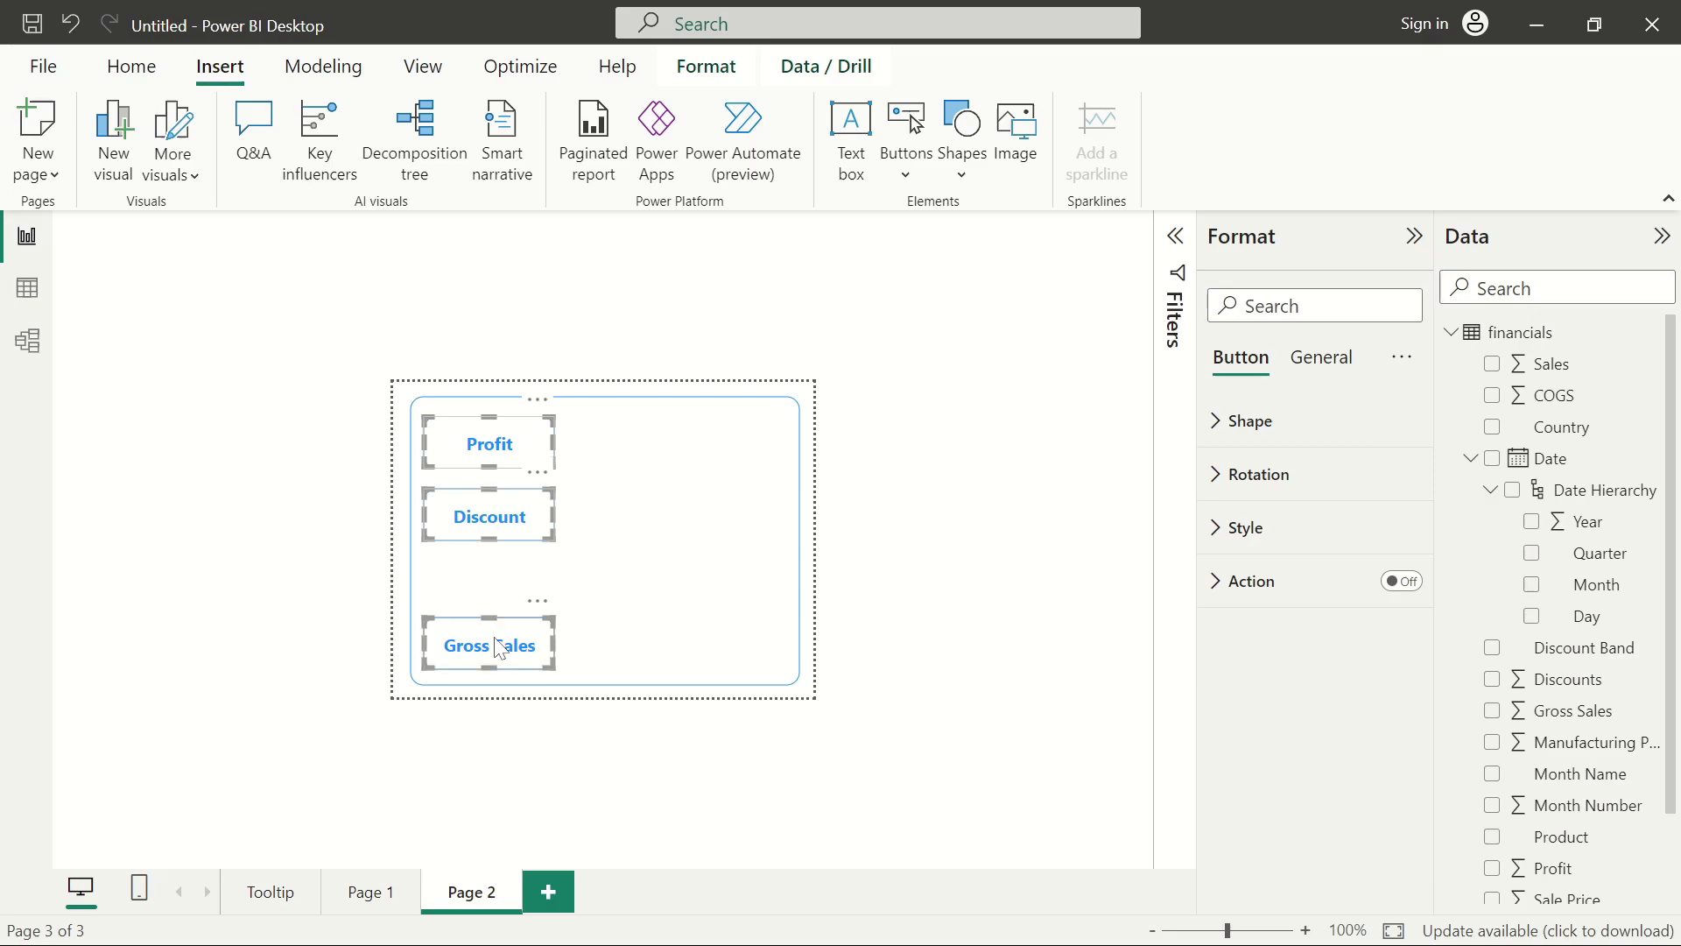
click(707, 78)
click(560, 175)
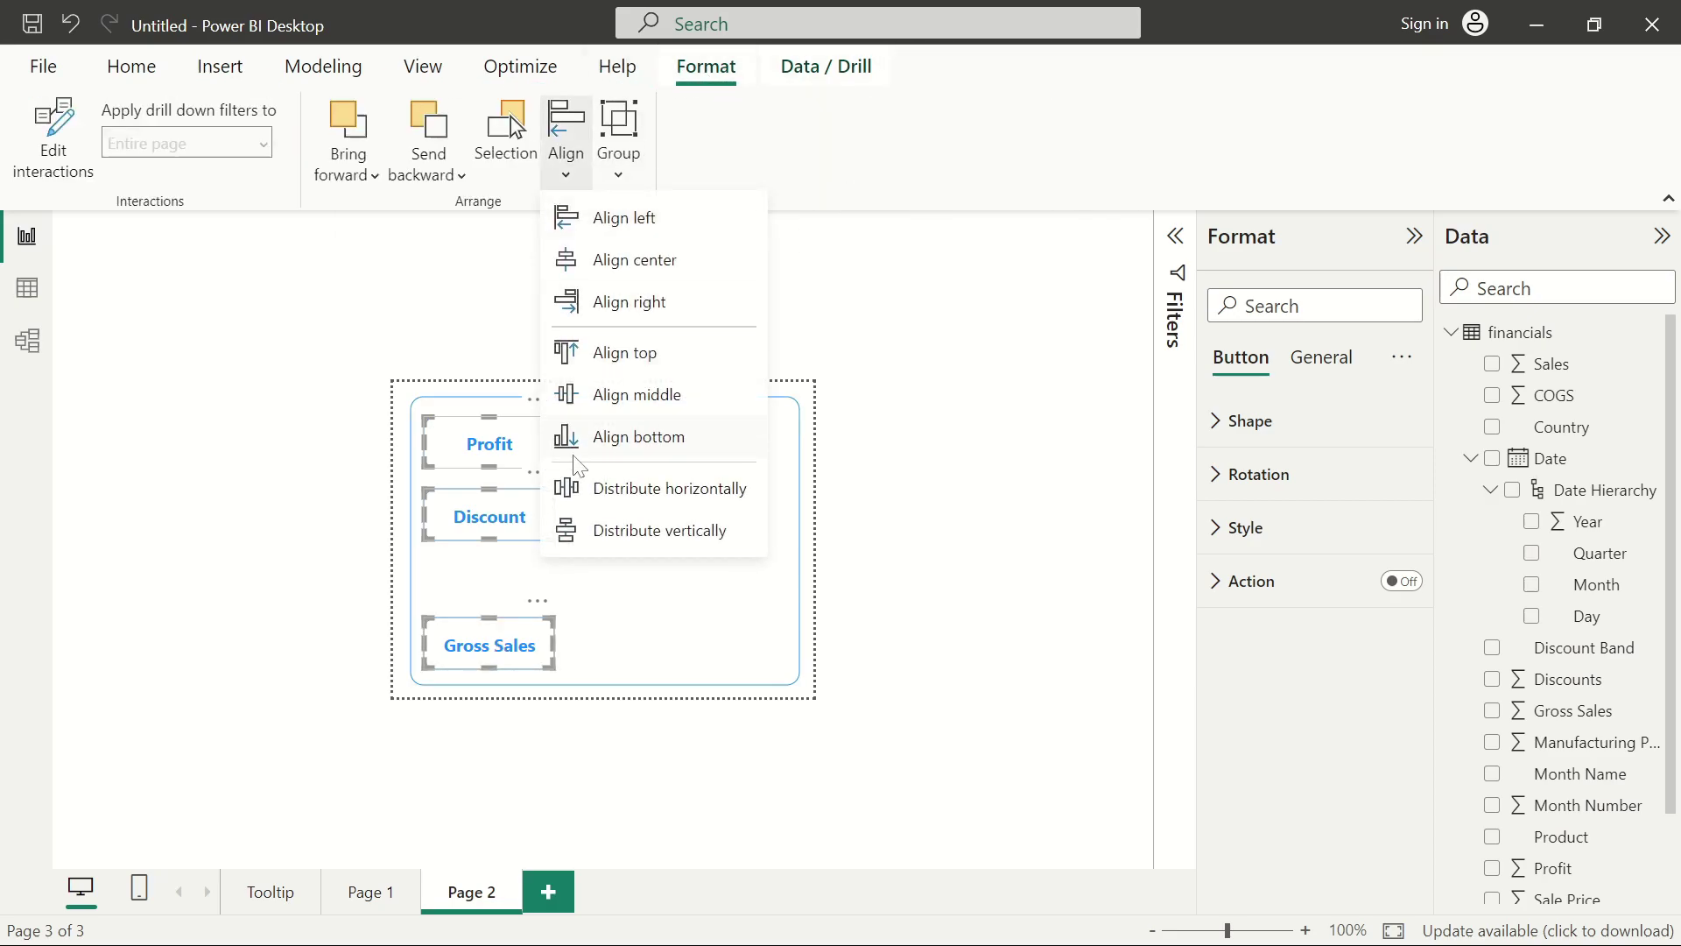
click(660, 532)
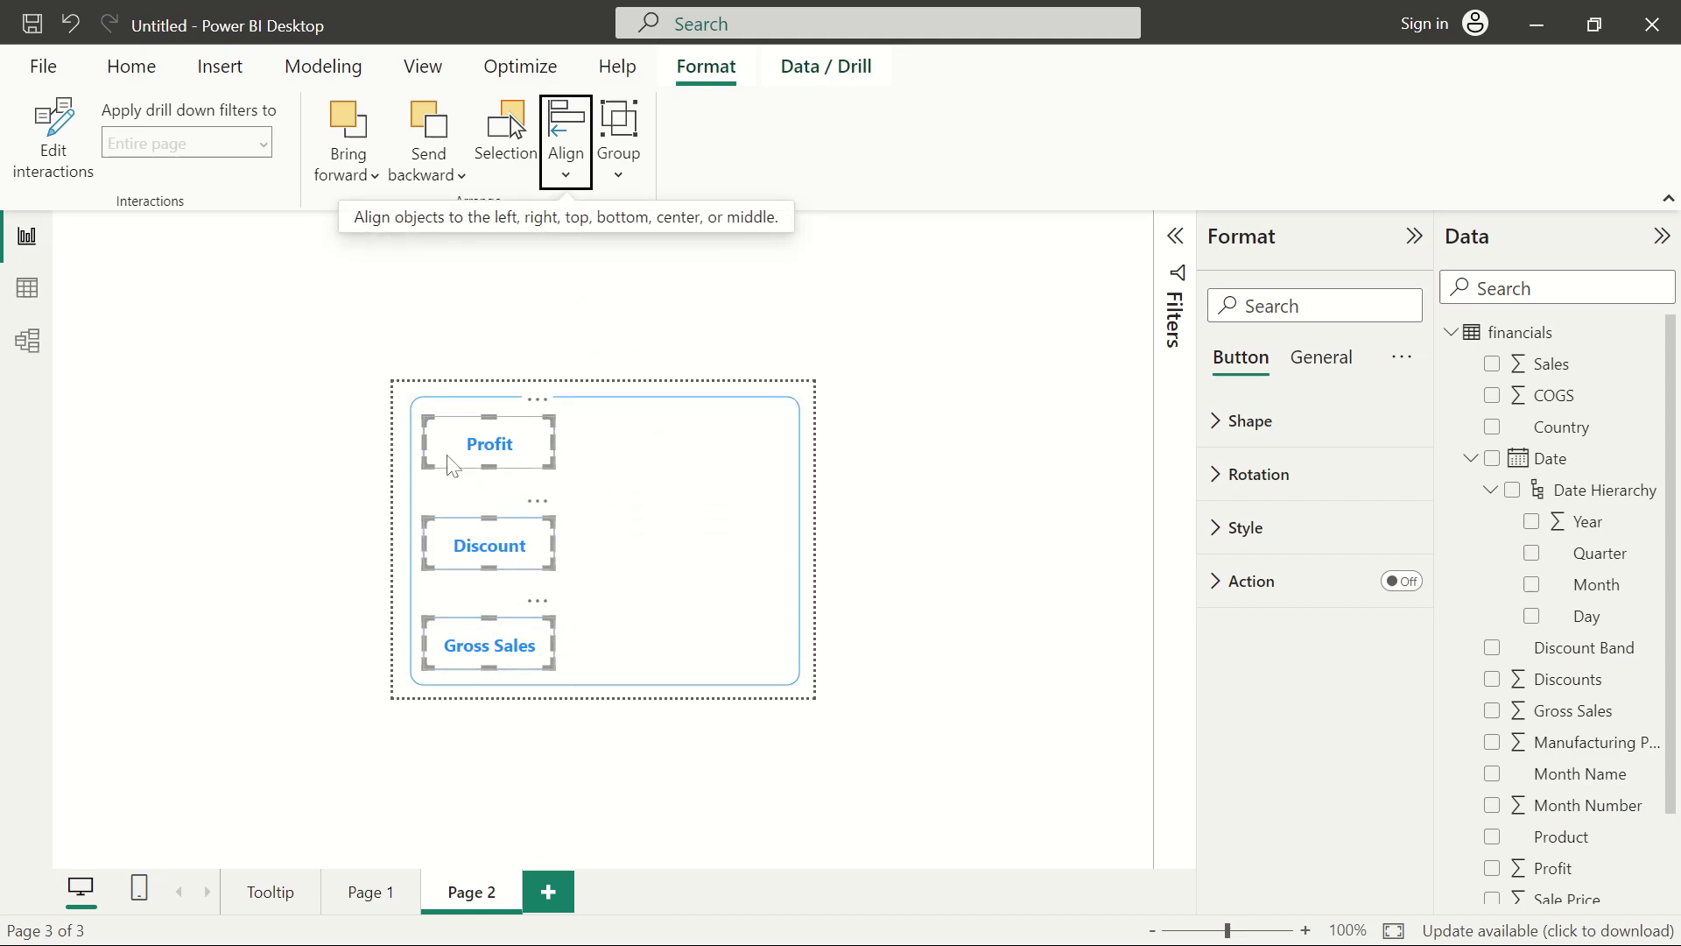
double_click(660, 476)
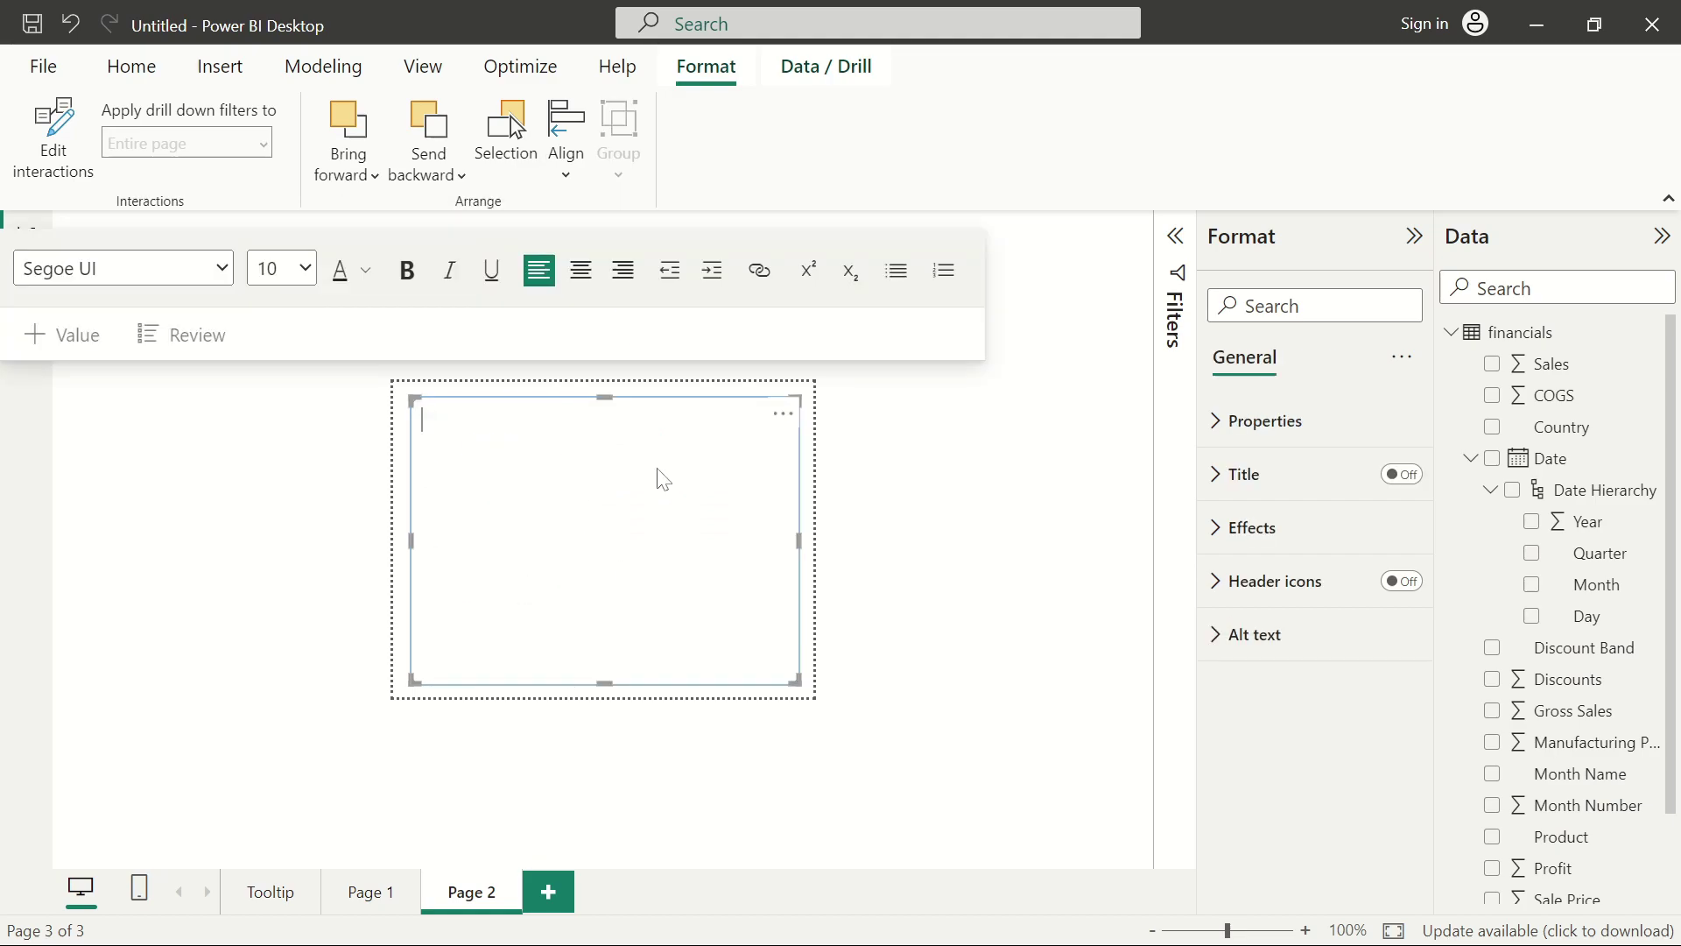
click(879, 504)
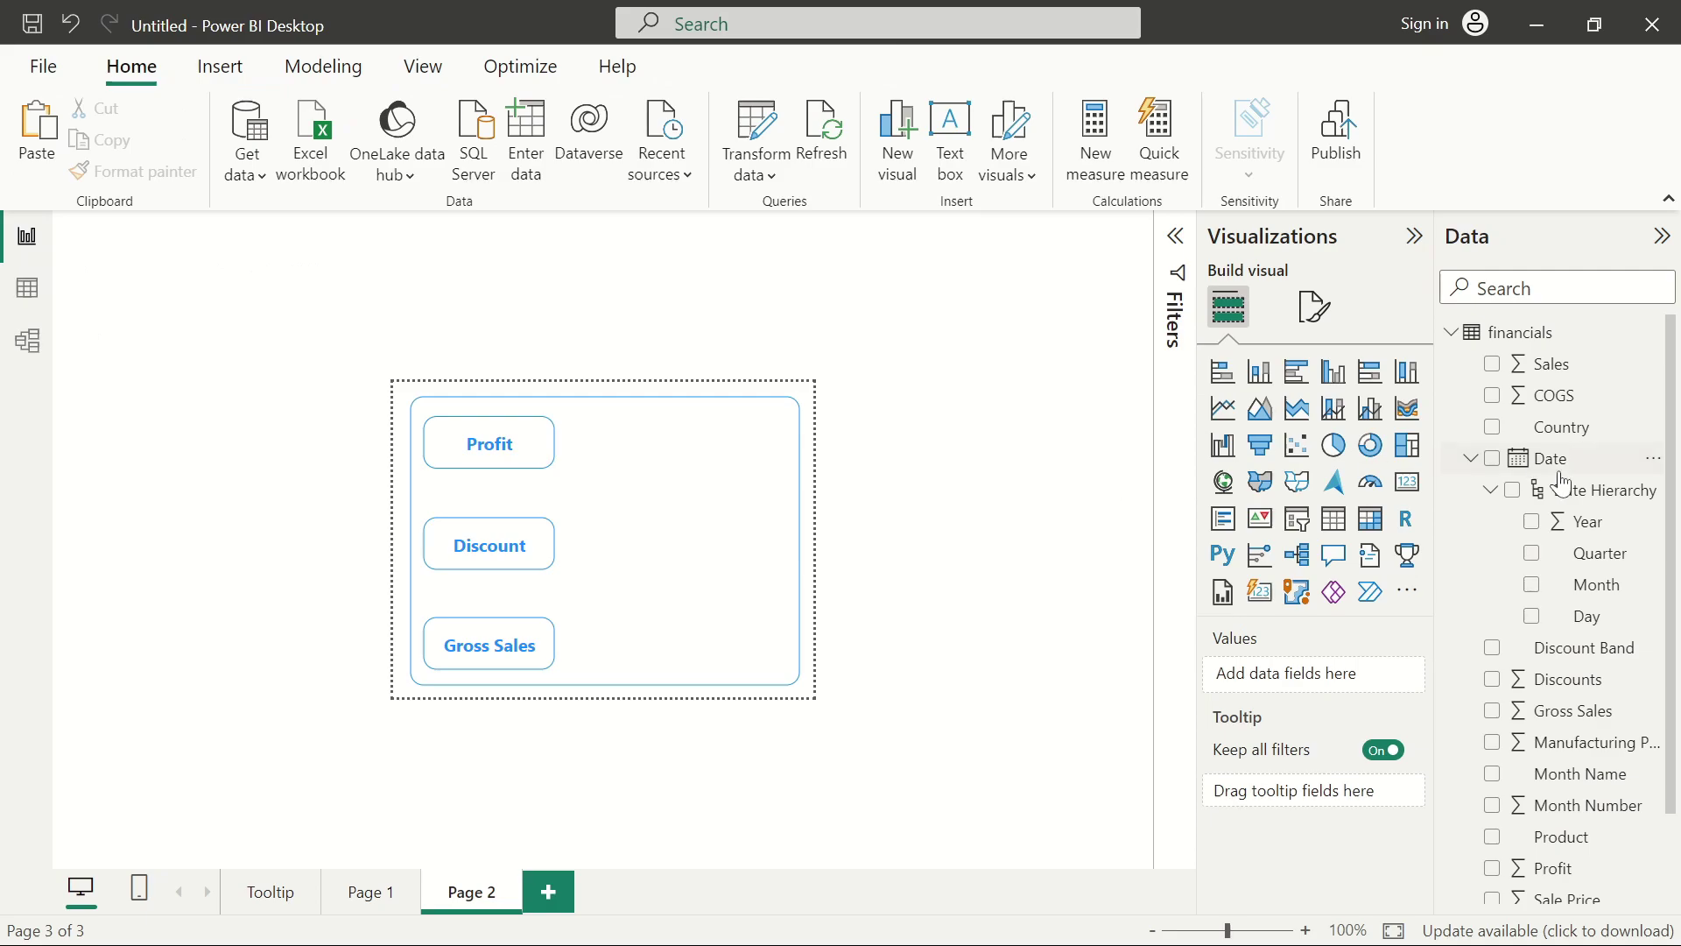
Insert a card visual and resize it into place beside the Profit button at top right.
click(1414, 494)
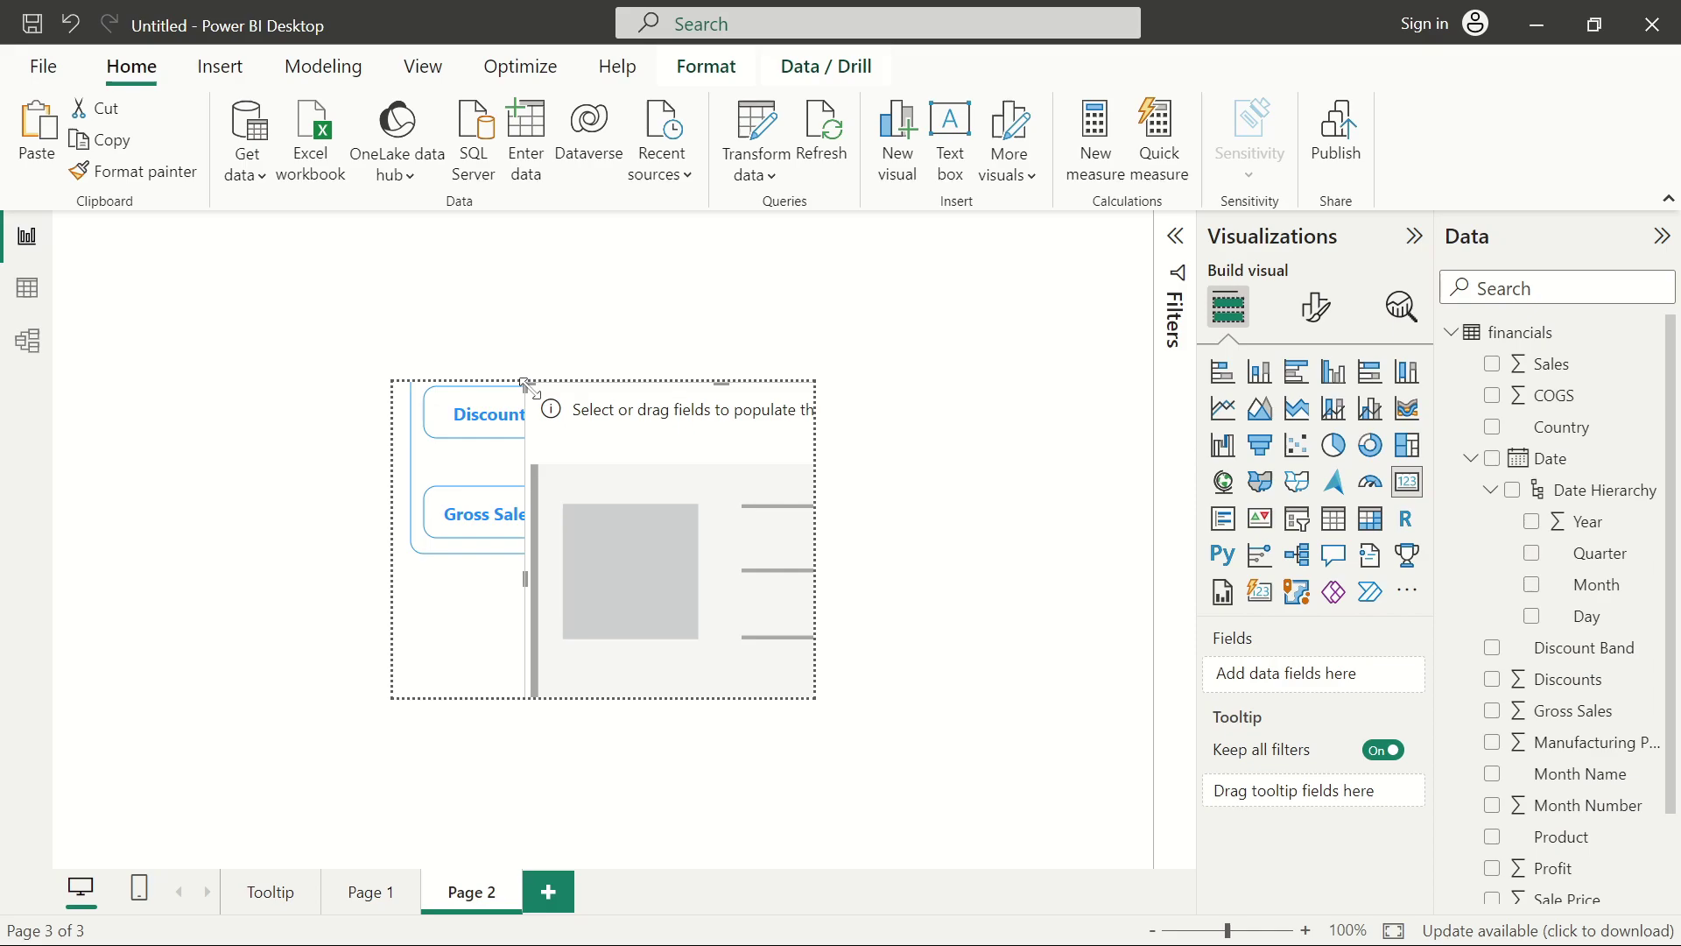
drag(584, 444, 679, 491)
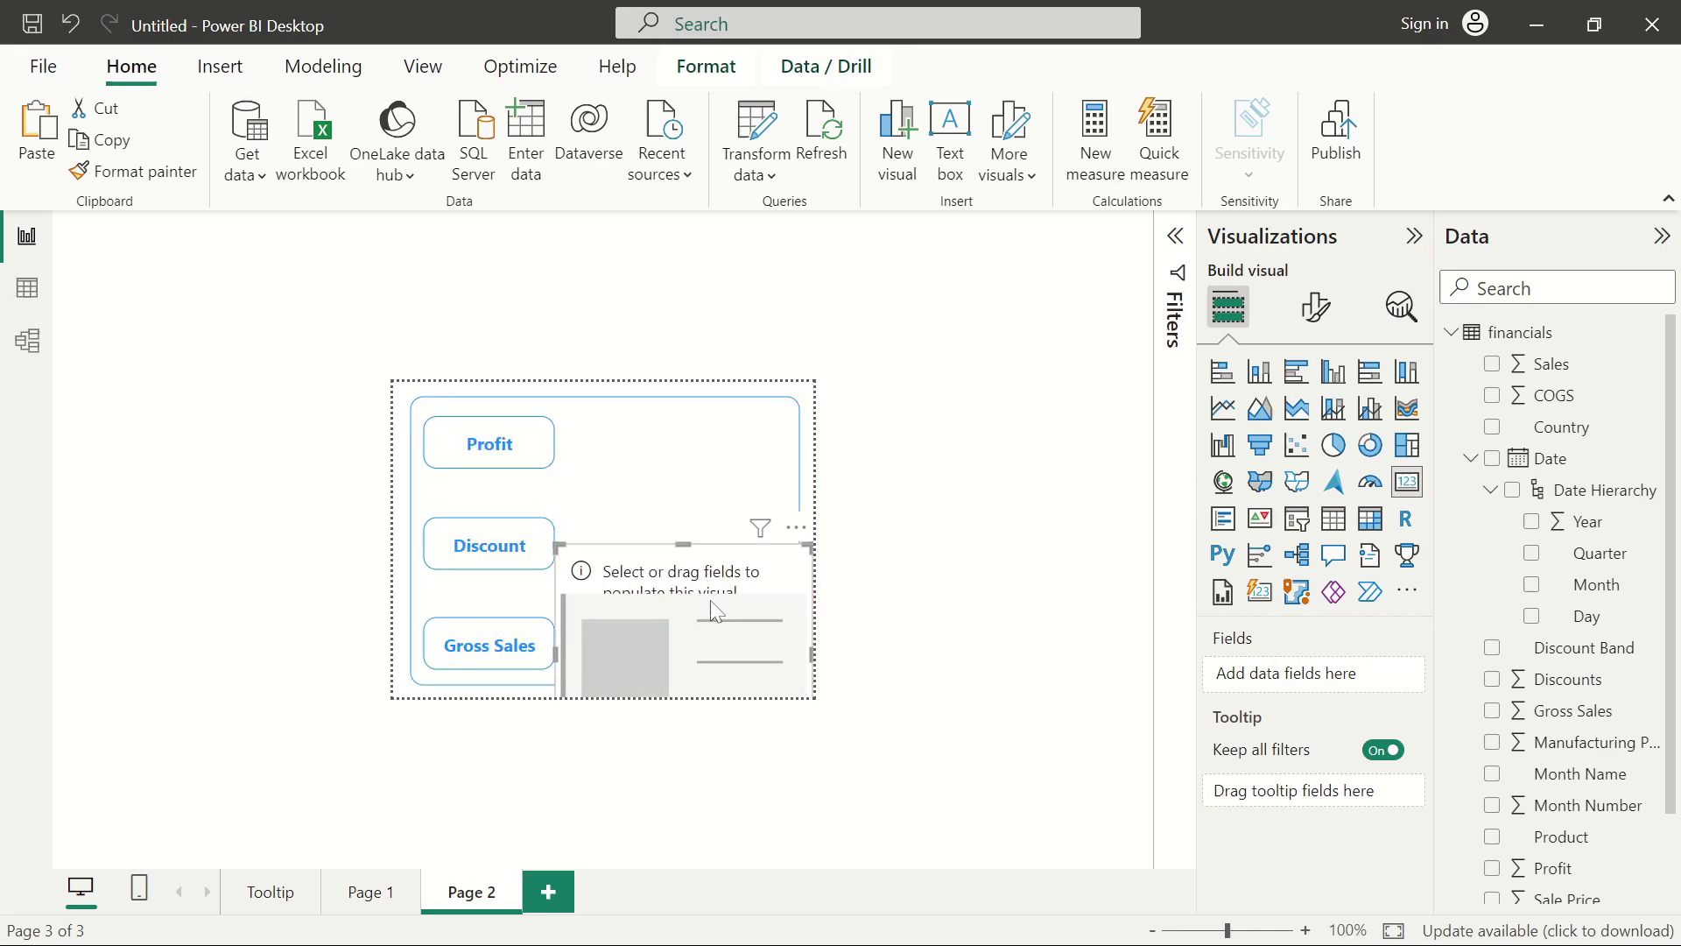
drag(711, 601, 696, 494)
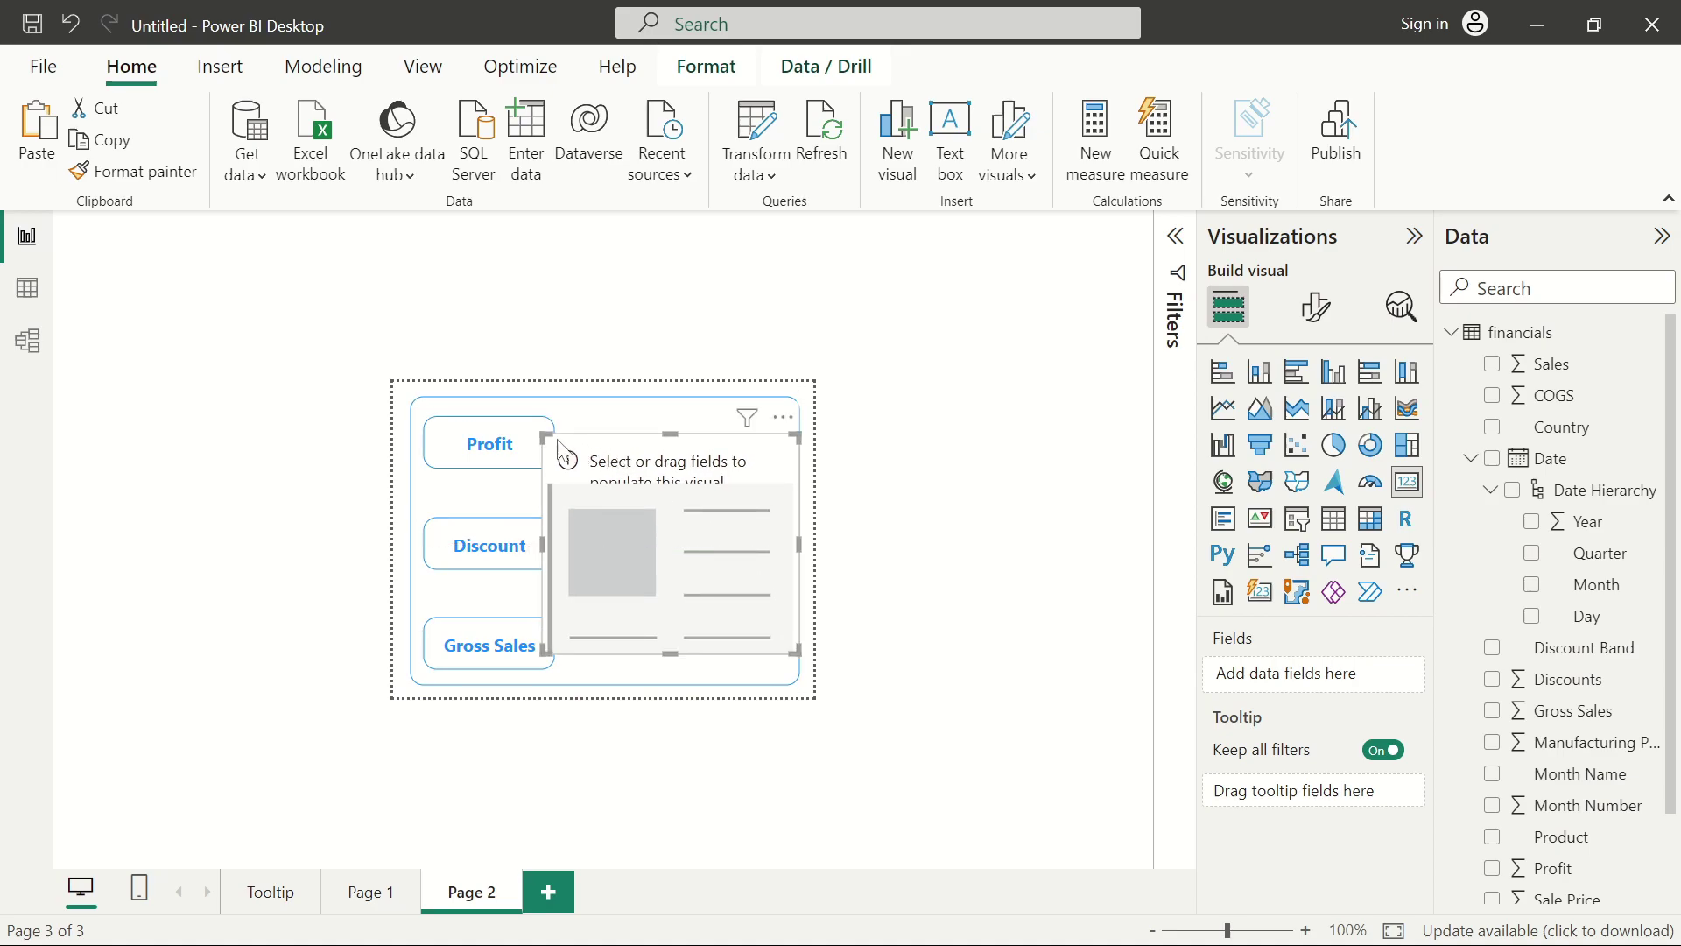
drag(548, 437, 594, 545)
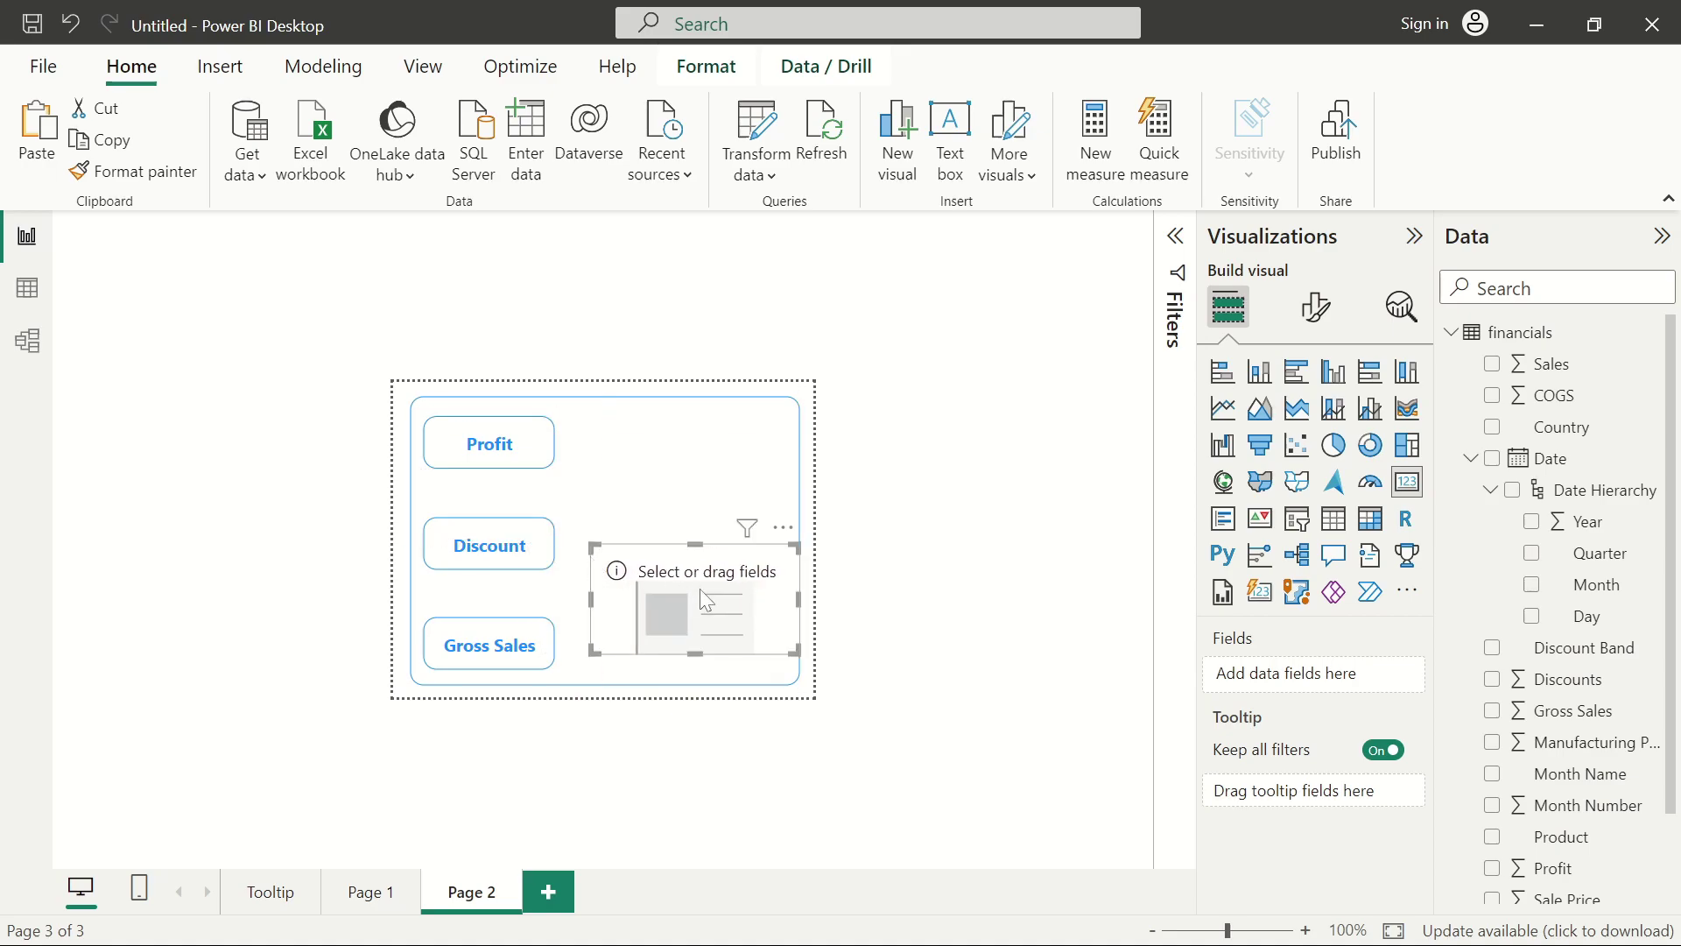
drag(701, 588, 685, 467)
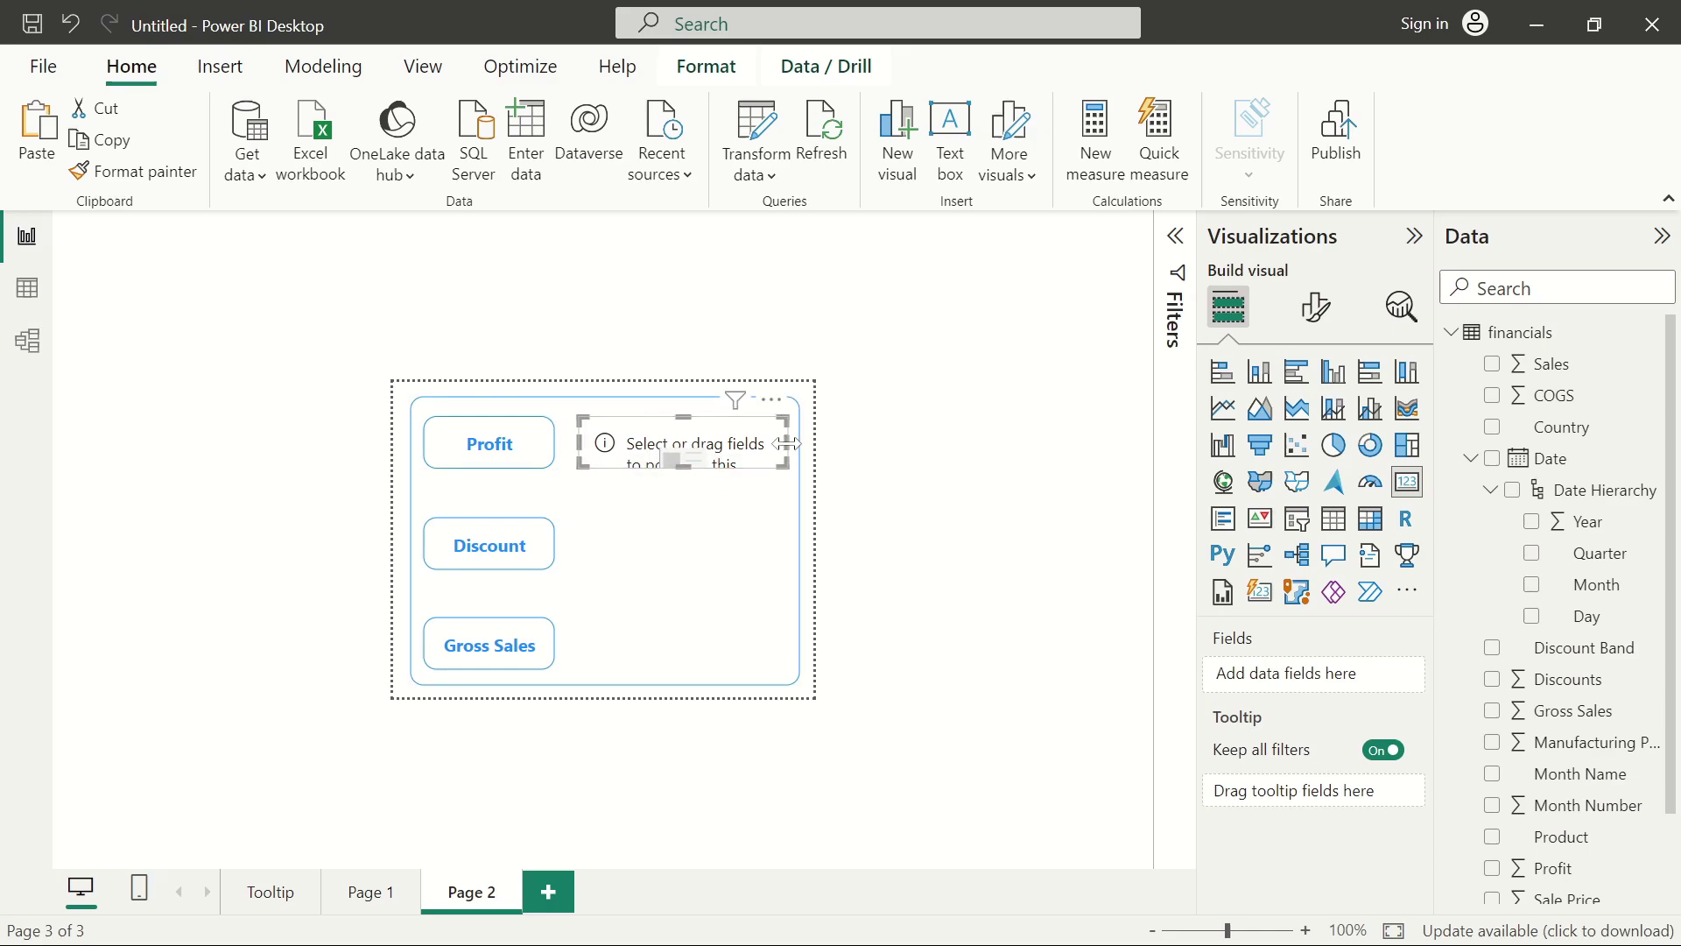
drag(786, 443, 781, 444)
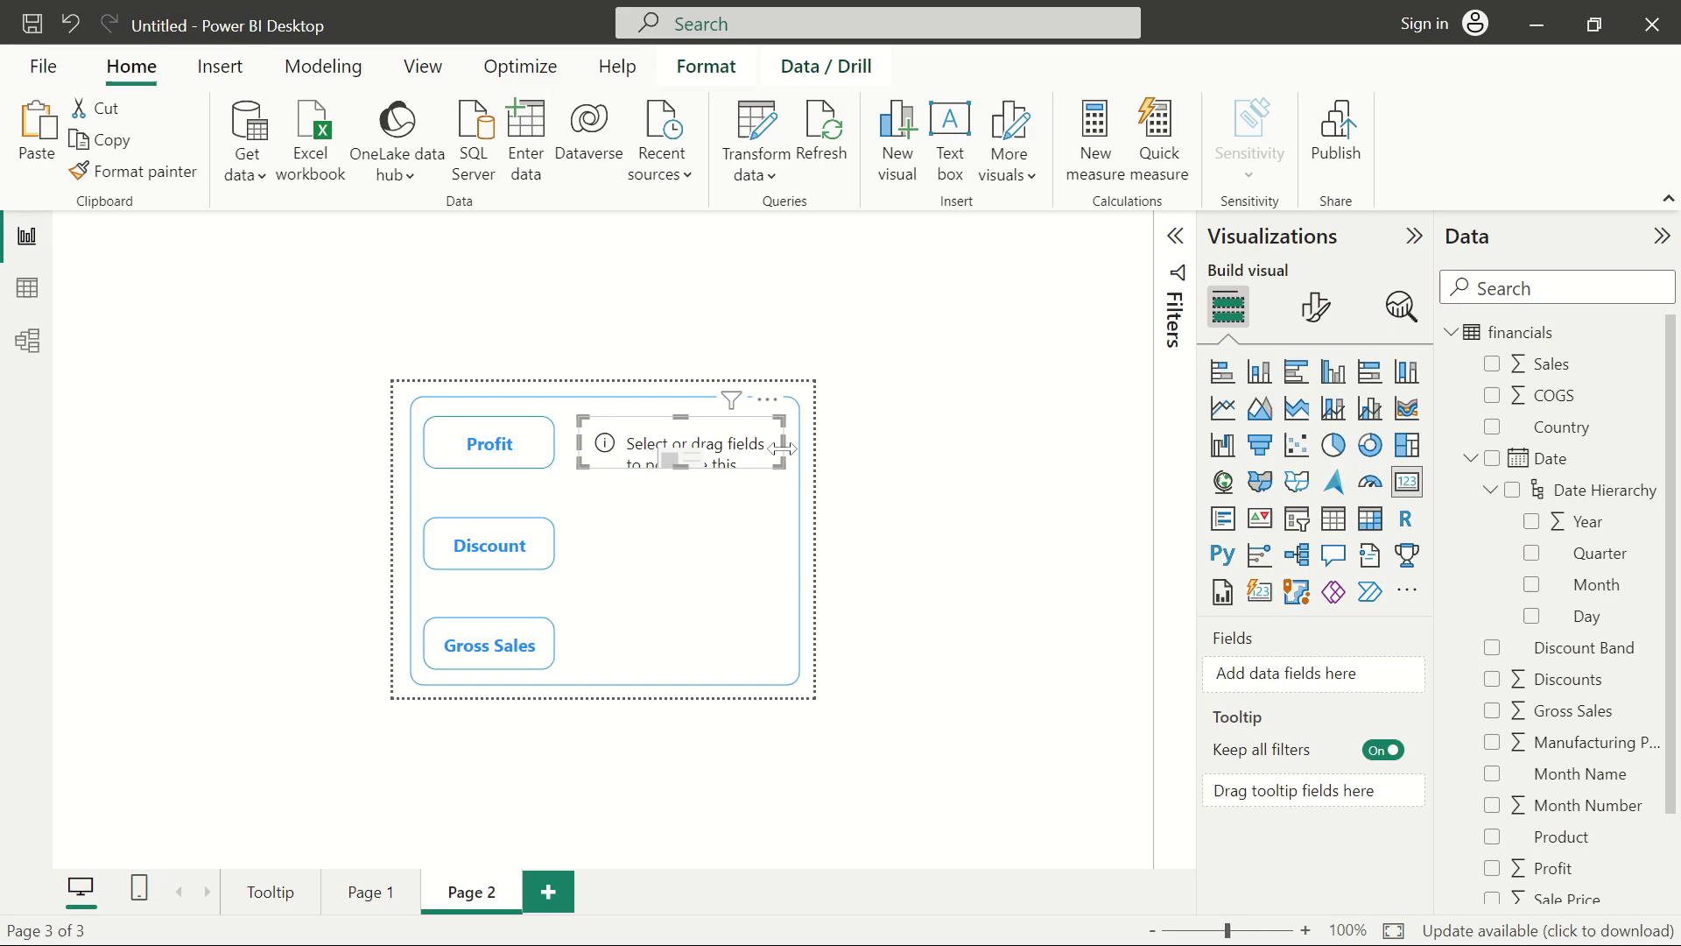
click(512, 452)
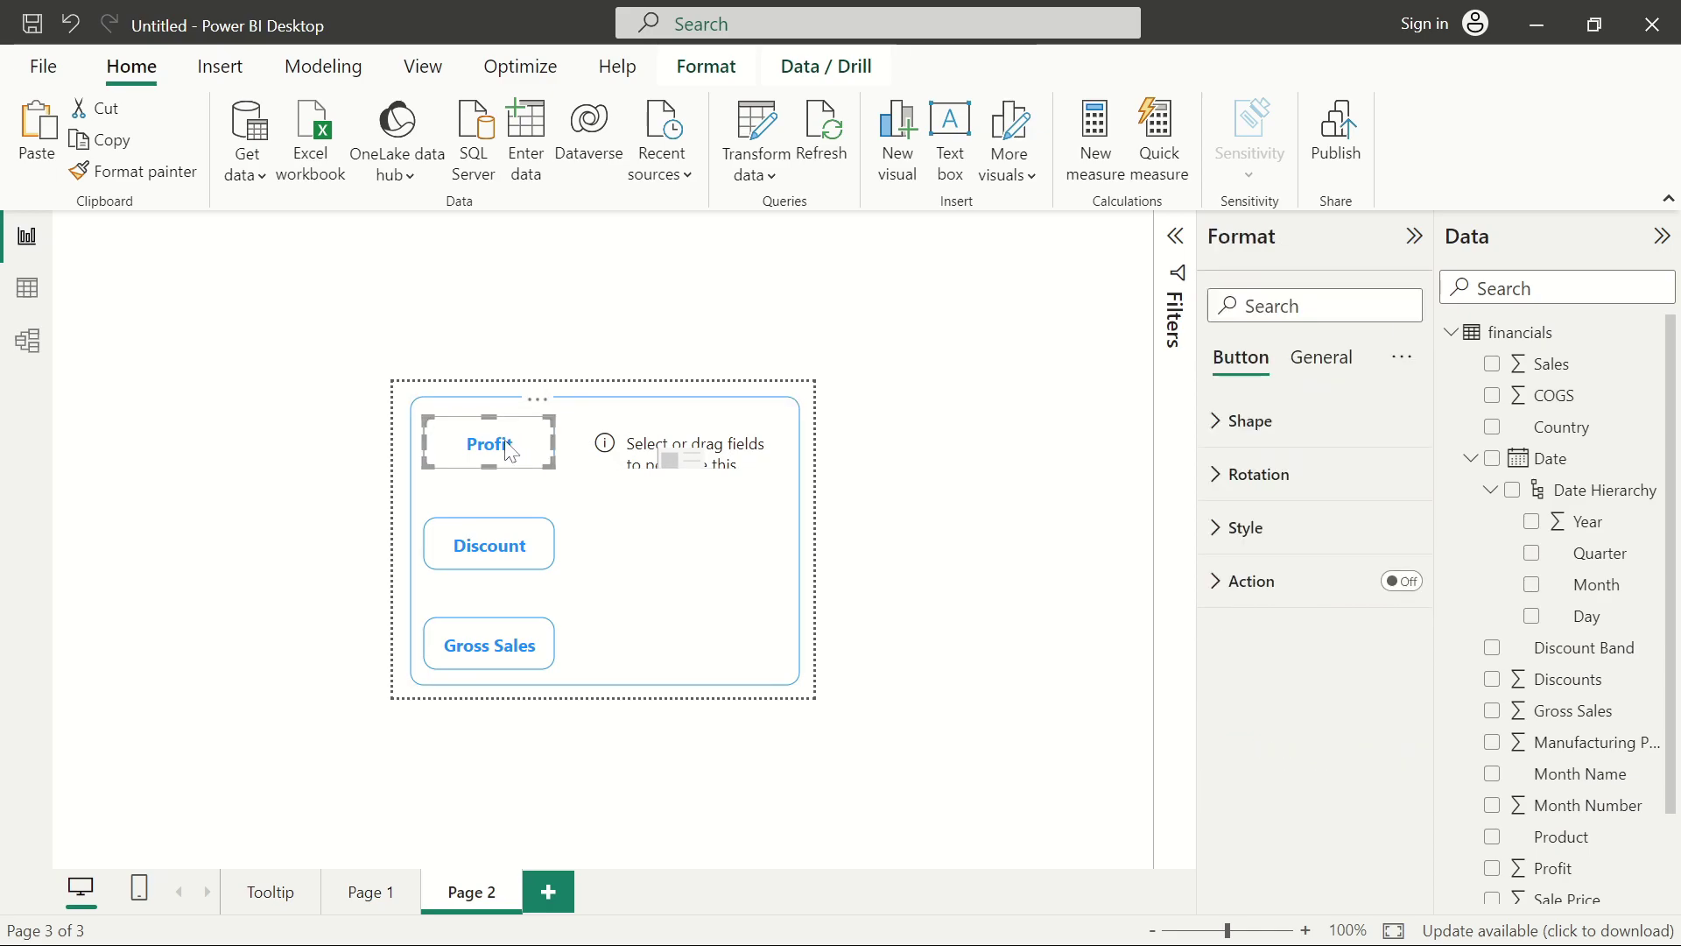
Copy the Profit button's outlined style onto the empty card with Format painter.
click(144, 173)
click(689, 446)
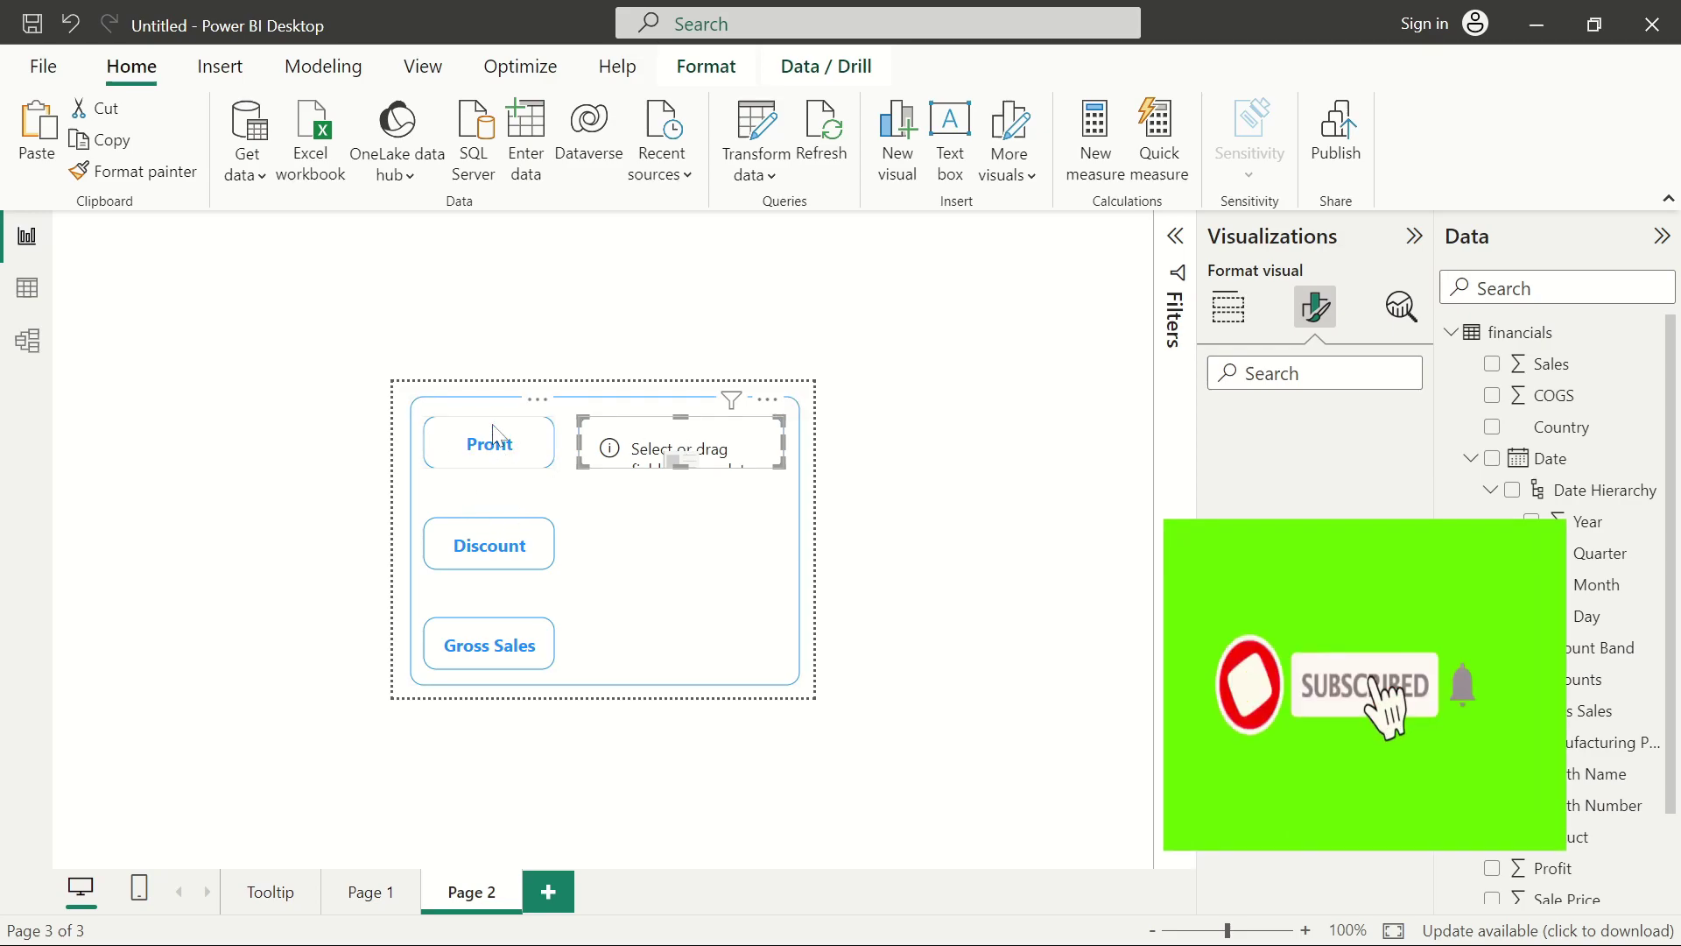
click(738, 526)
key(Escape)
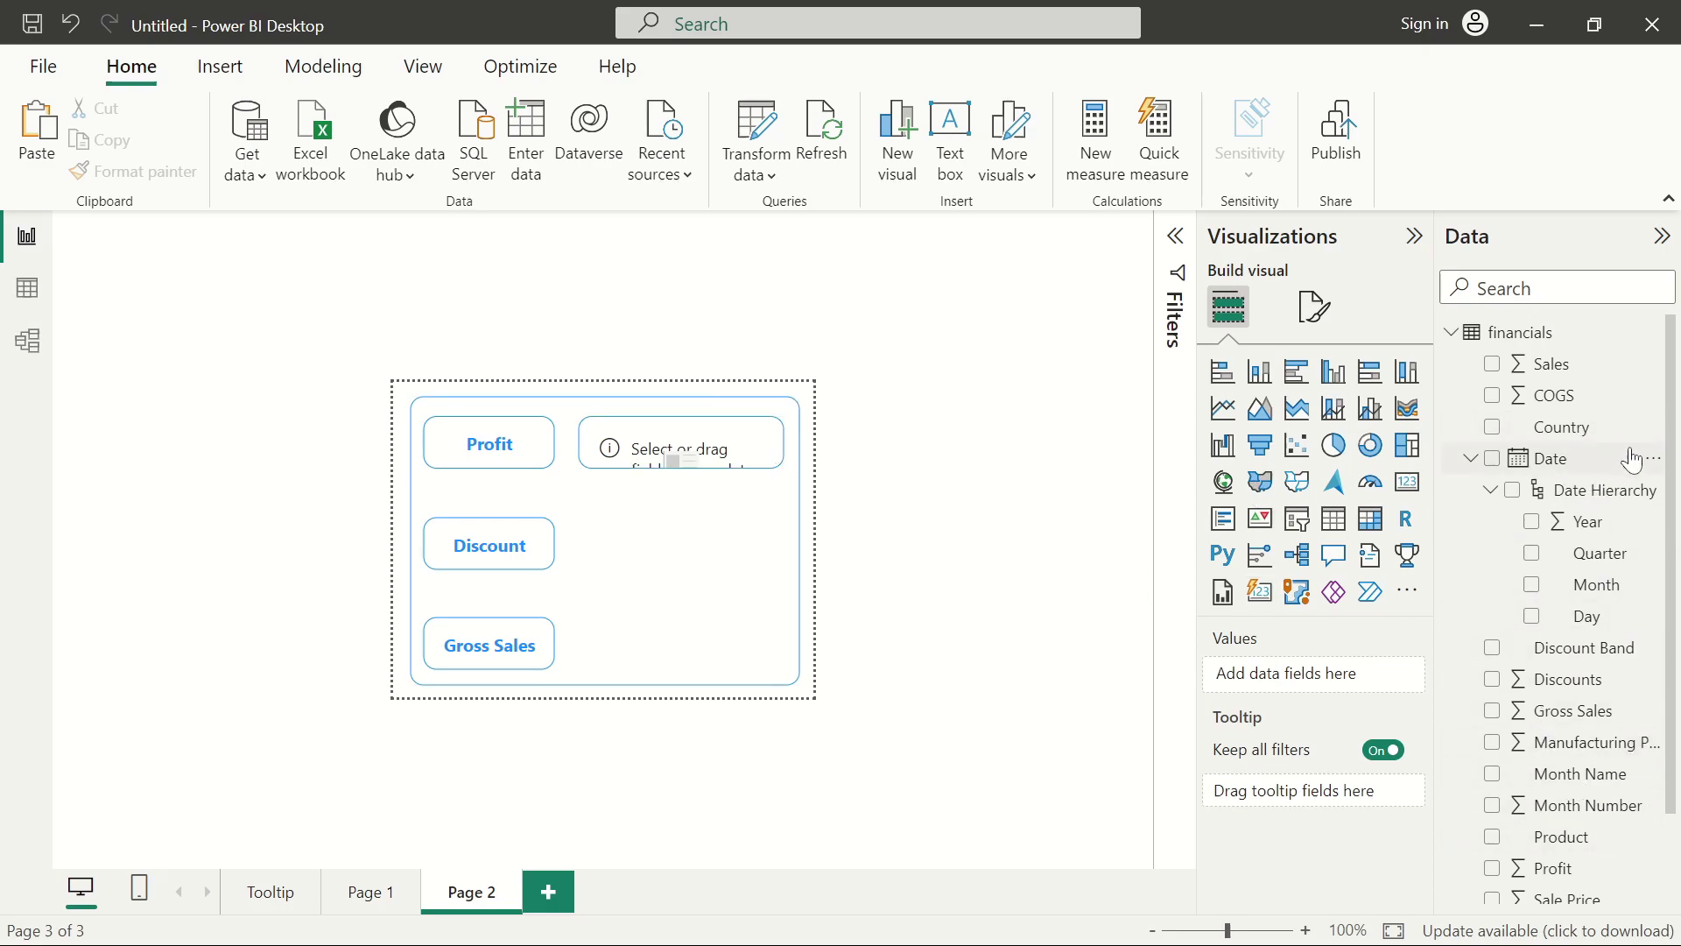
scroll(1674, 385, down, 3)
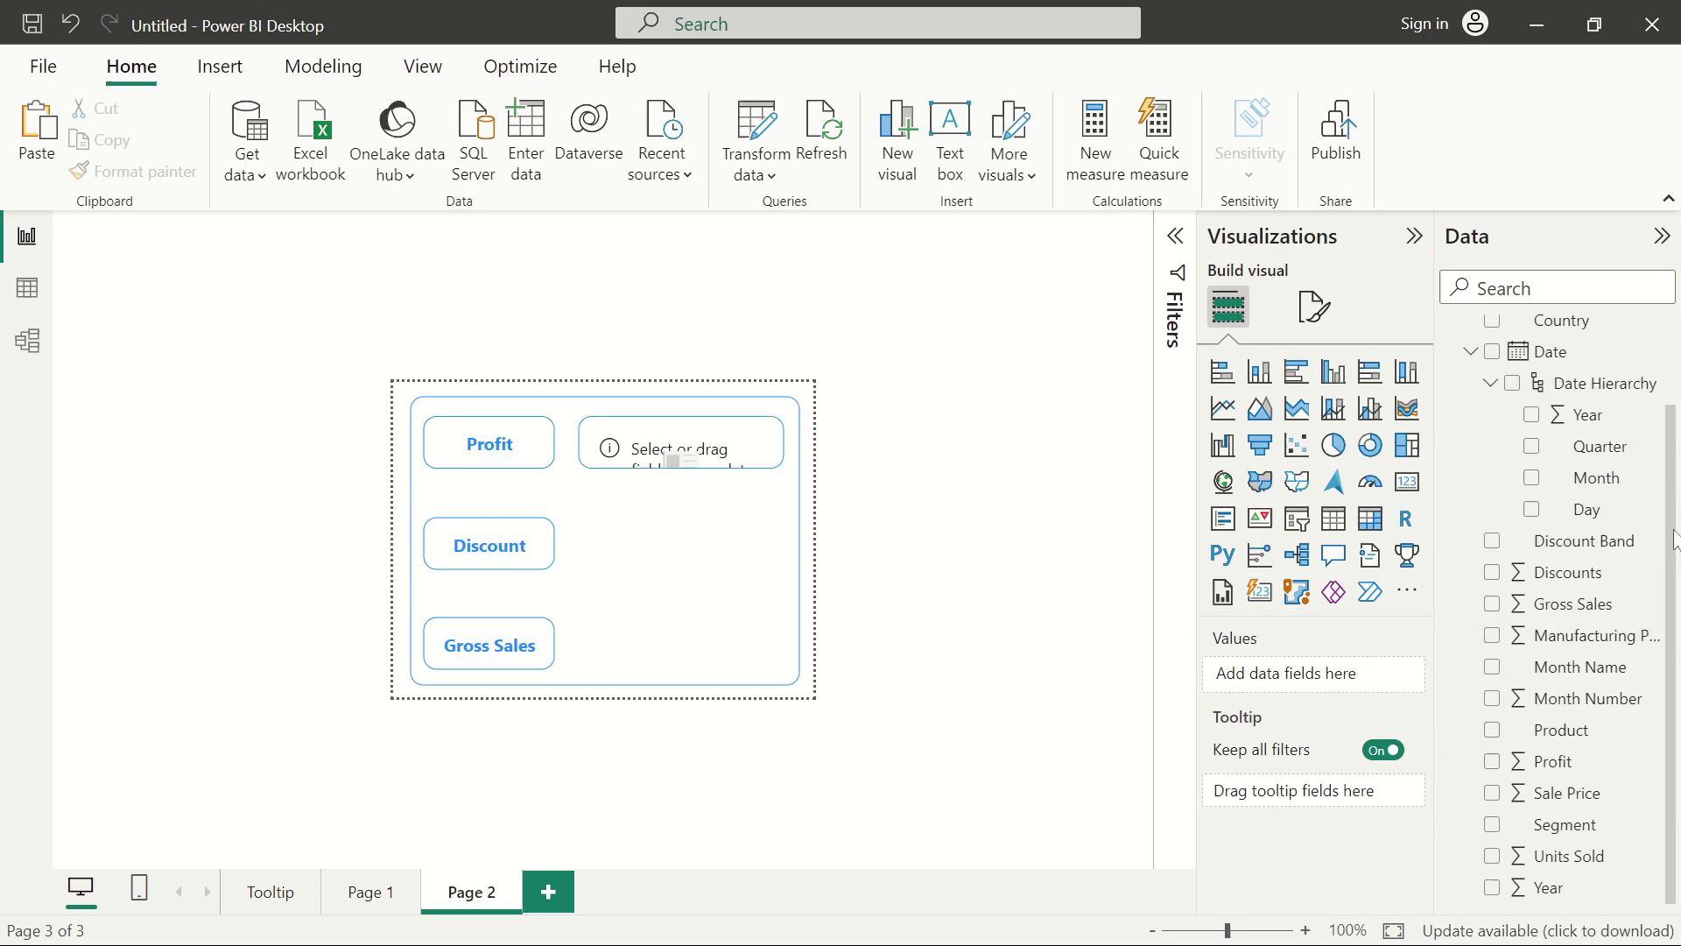
scroll(1675, 542, up, 3)
scroll(1677, 644, down, 3)
Remove the stray Sum of Profit column chart and reselect the empty card beside Profit.
click(1493, 761)
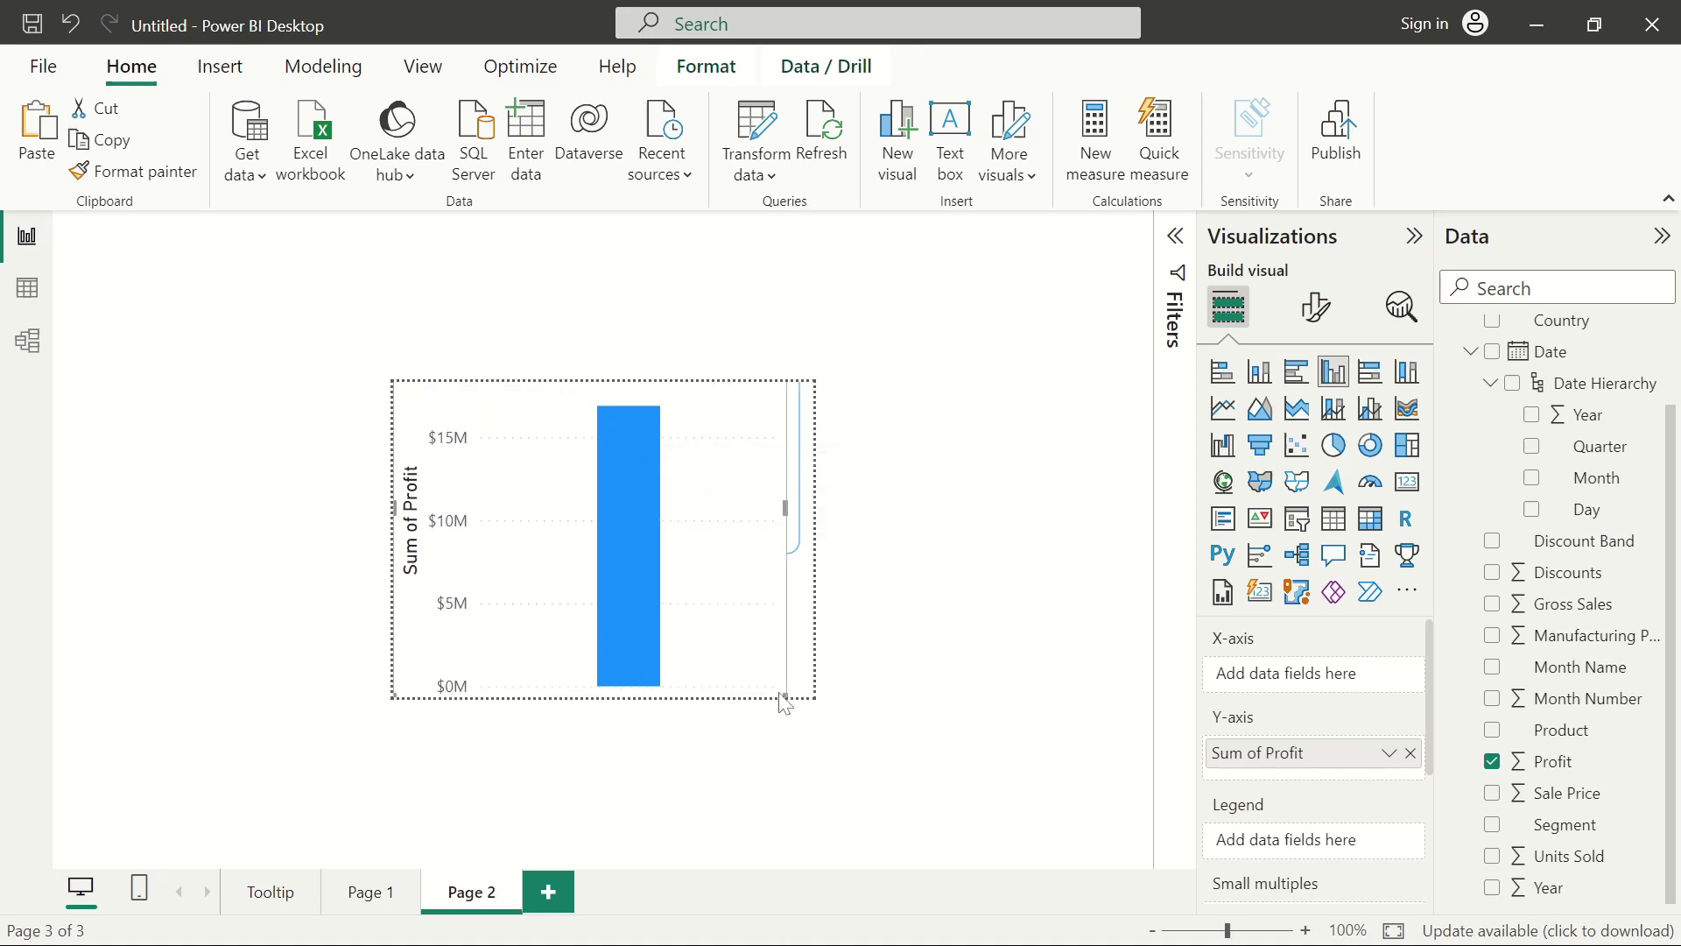
drag(785, 695, 580, 621)
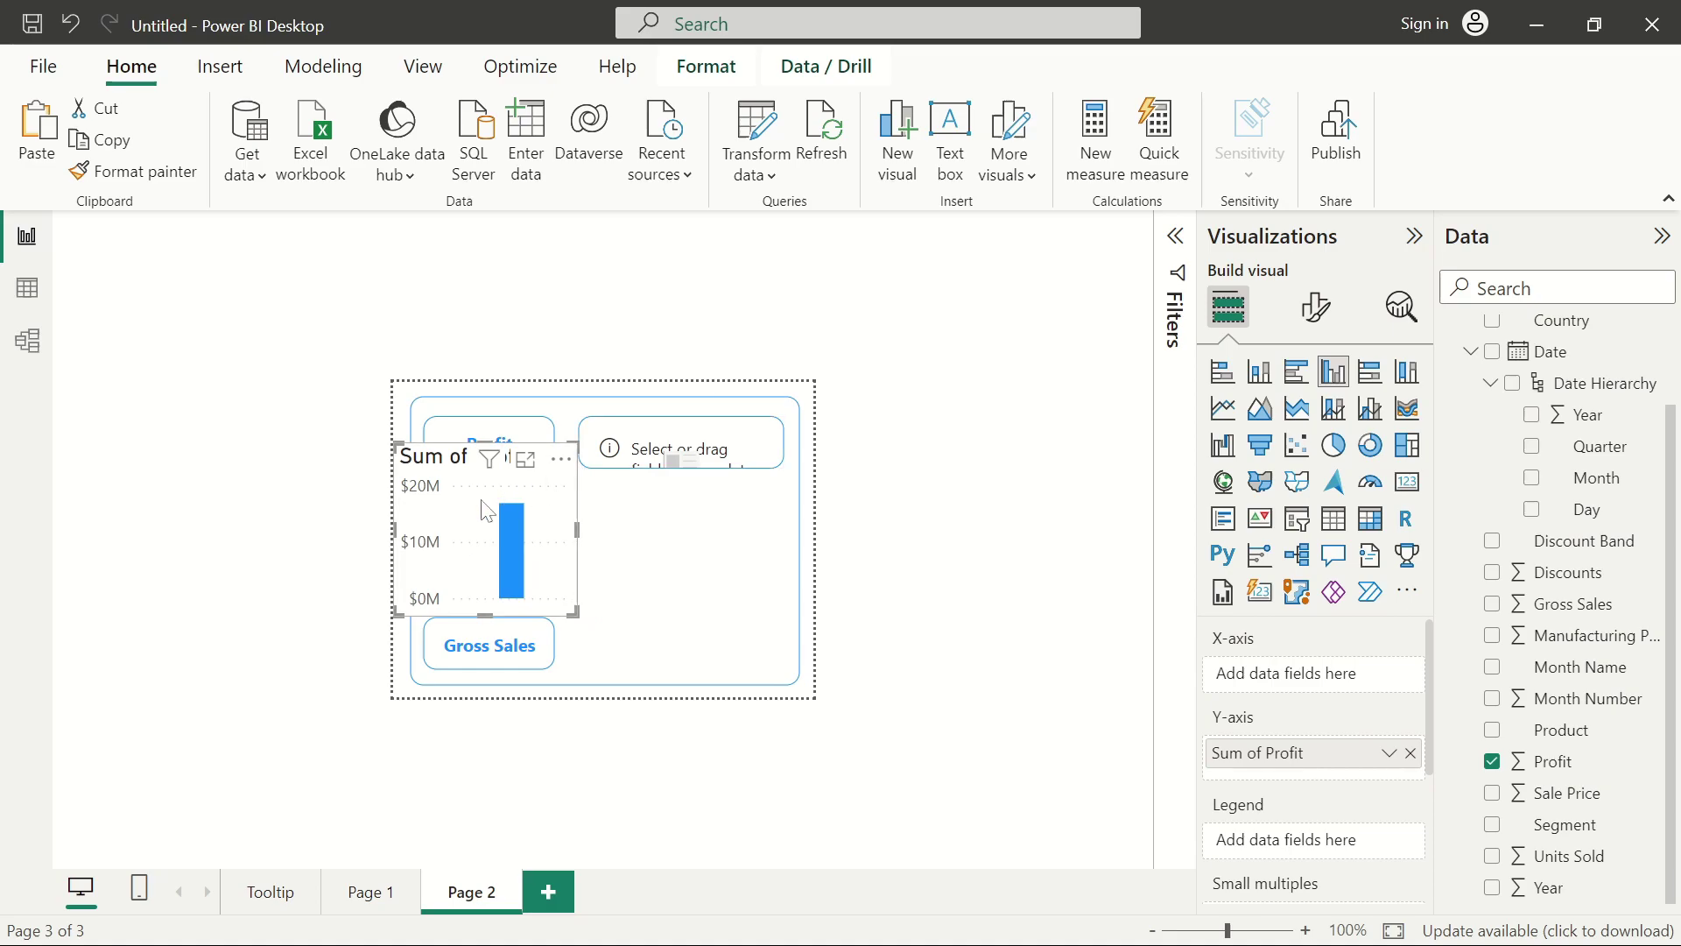
drag(523, 493, 685, 506)
click(722, 472)
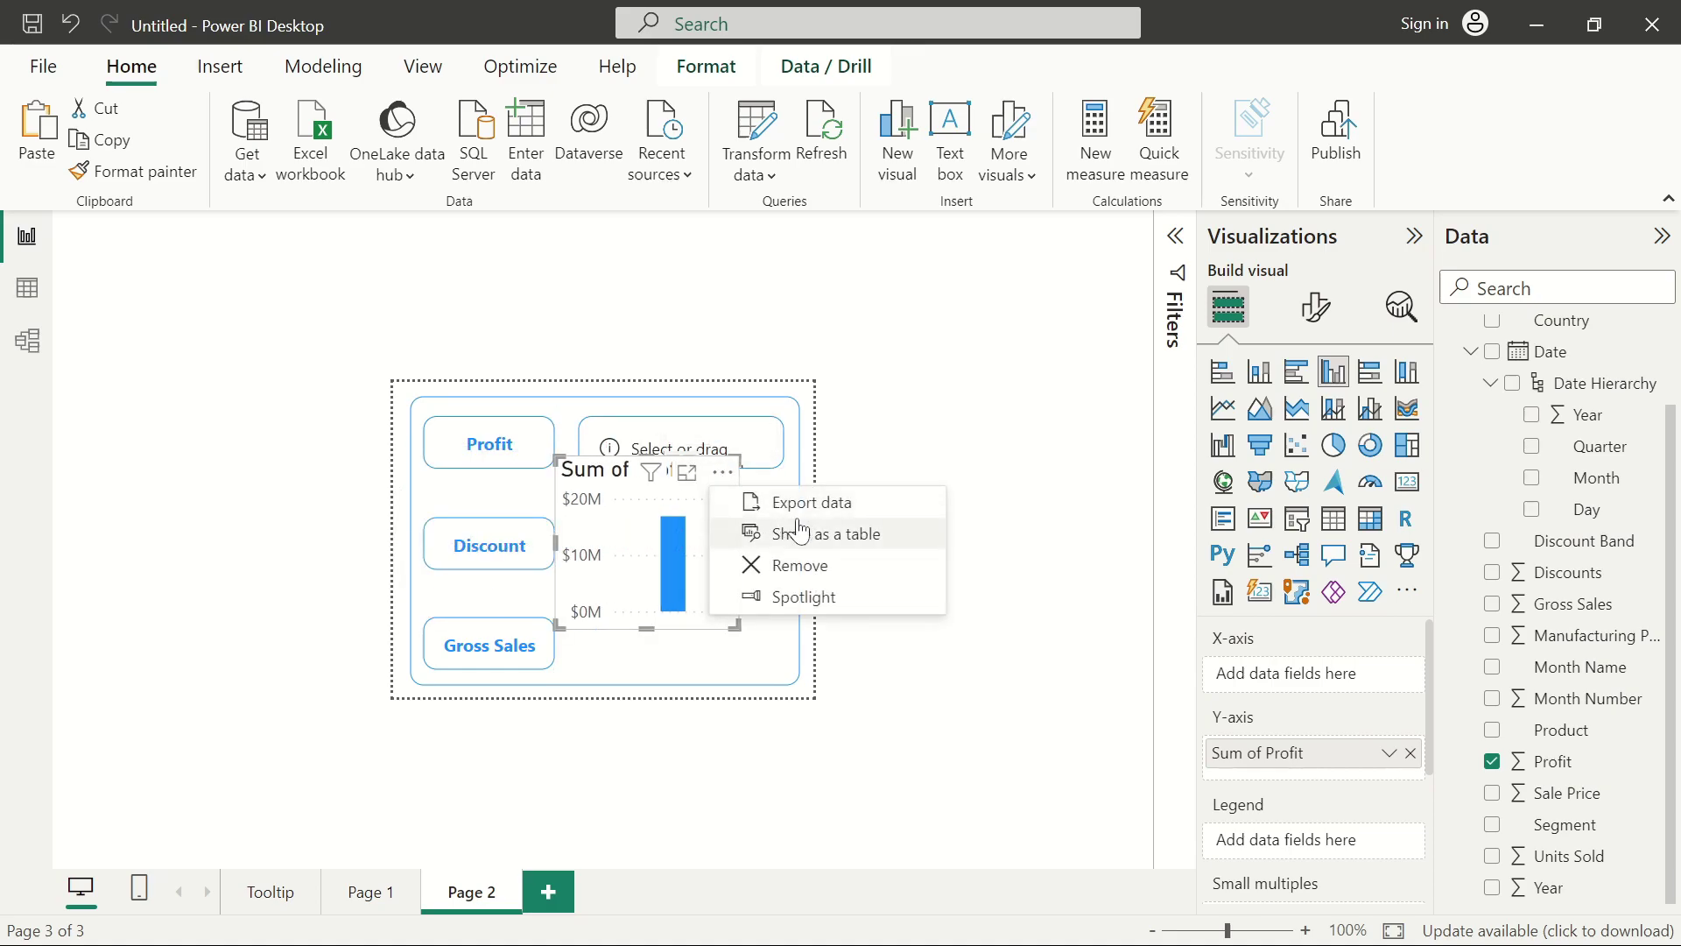
click(836, 568)
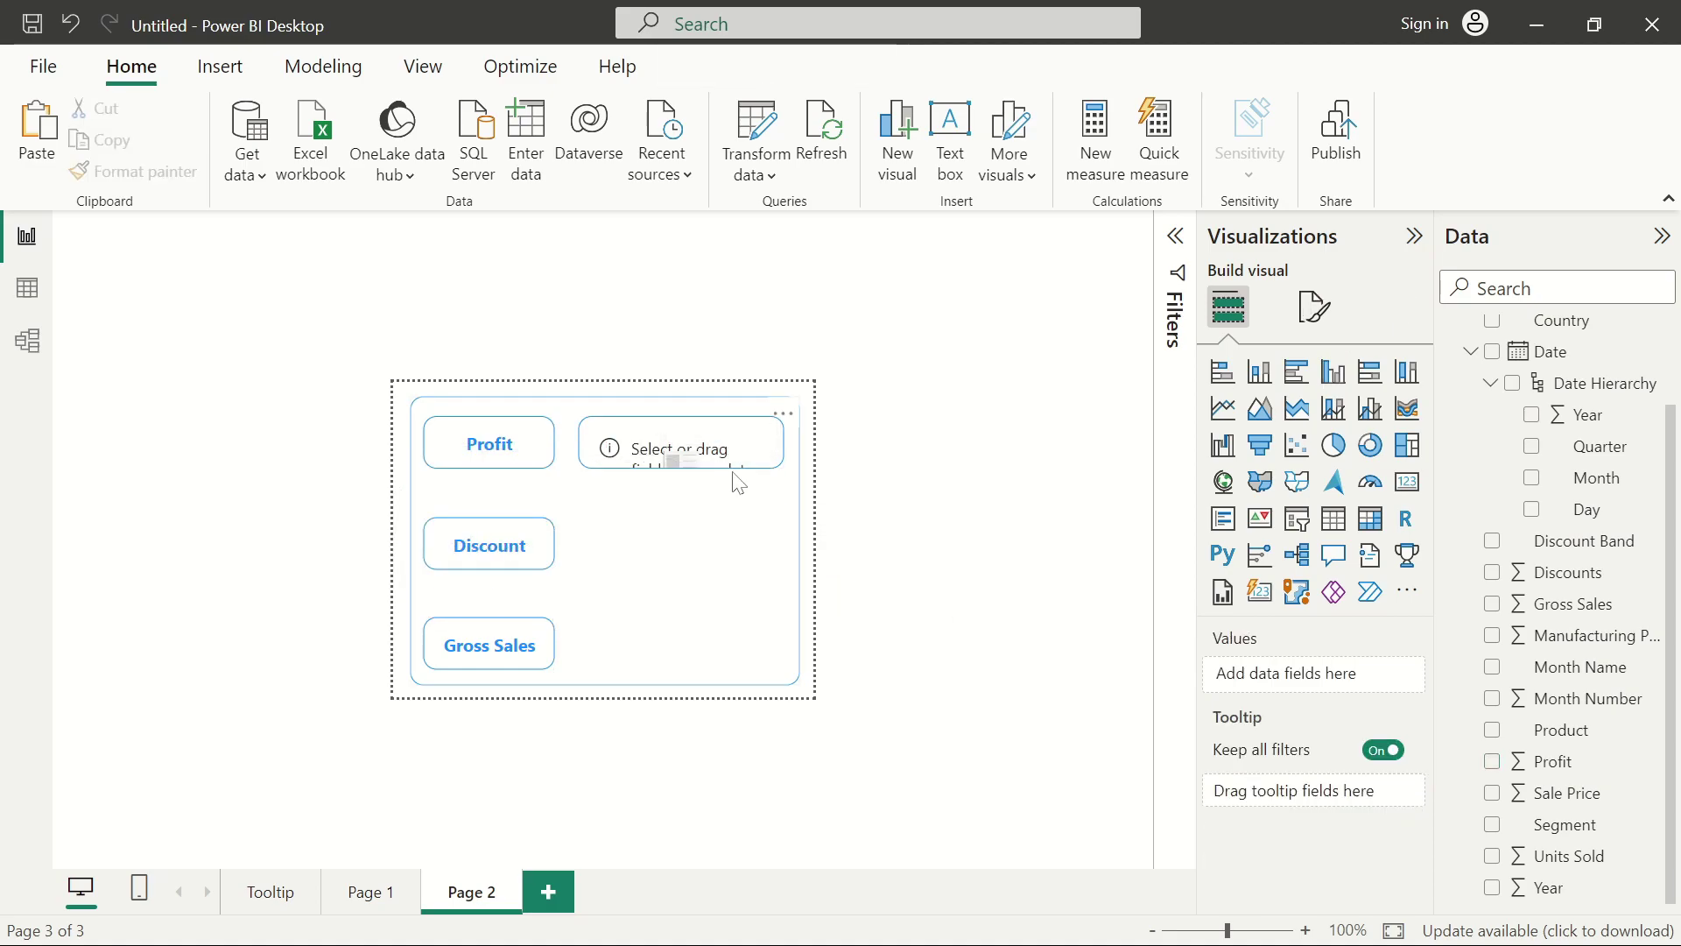
click(681, 459)
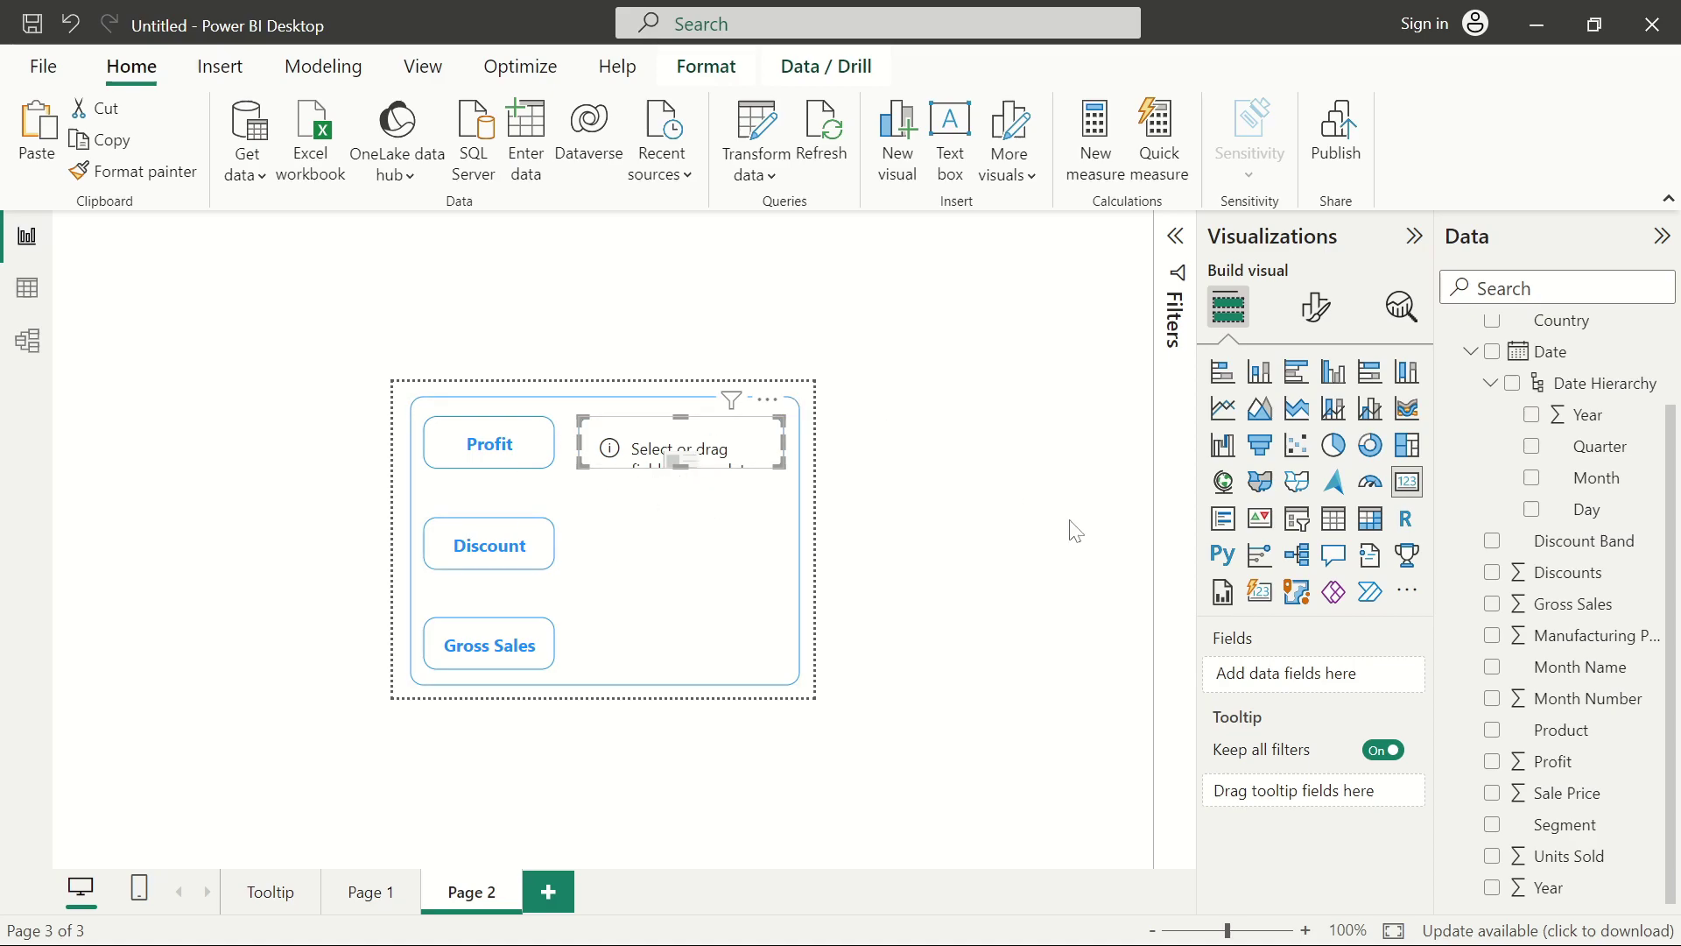
Show total Profit in the card with a 12-pt callout value and no category label.
click(1491, 761)
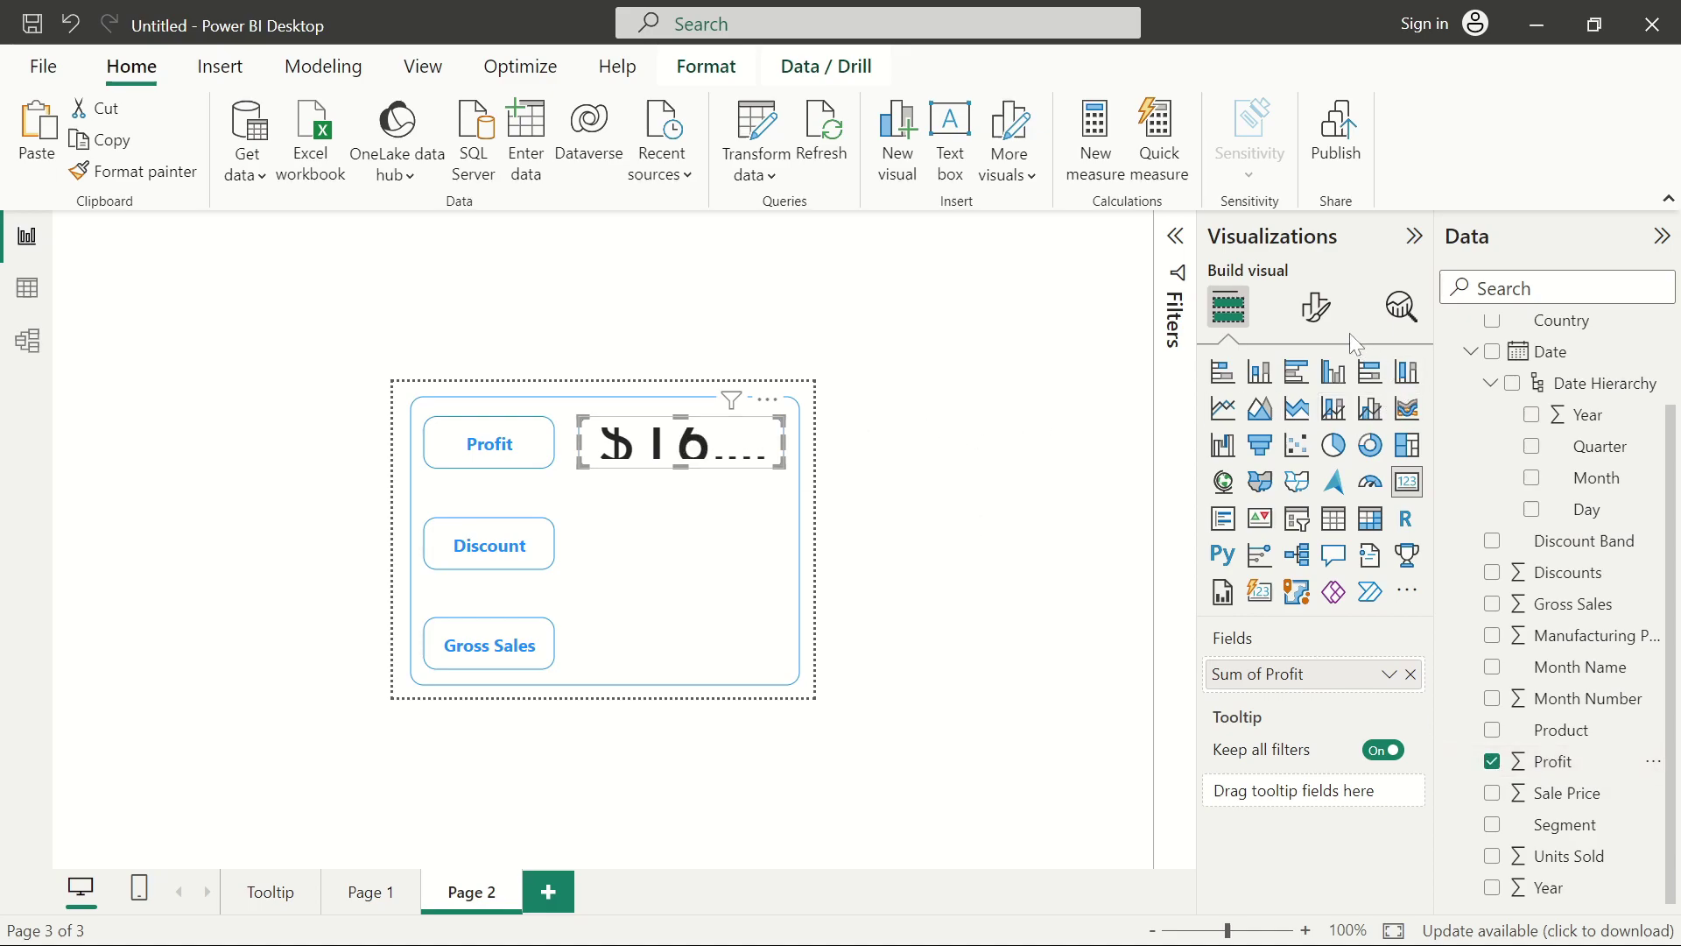
click(1316, 306)
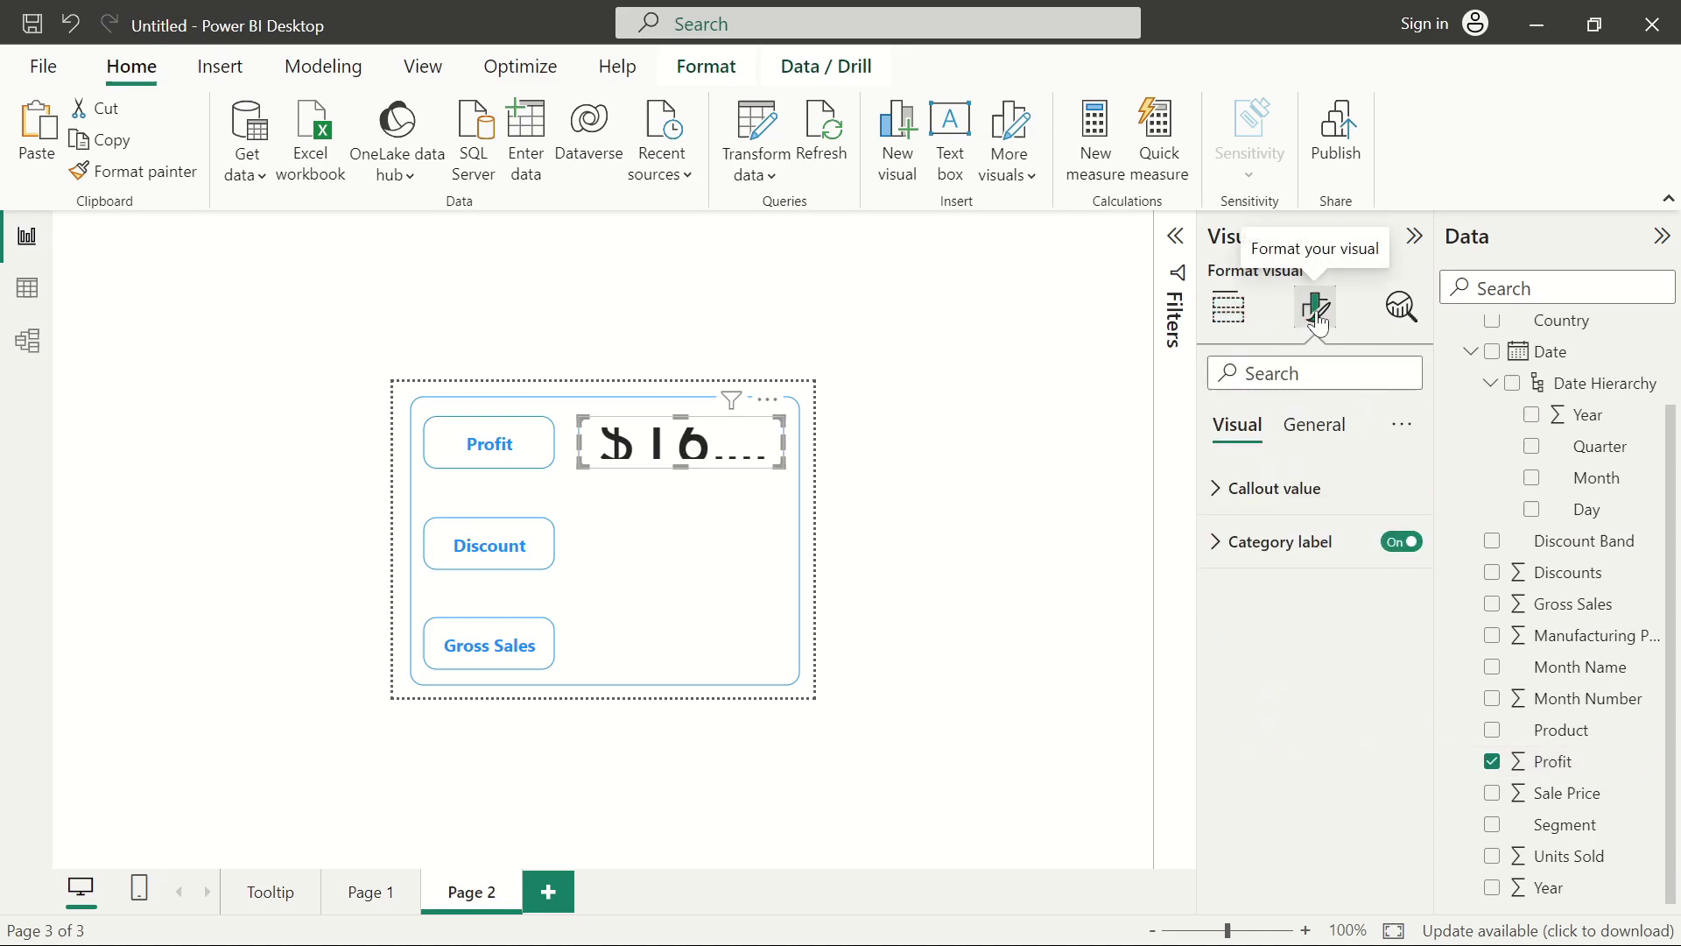
click(1222, 494)
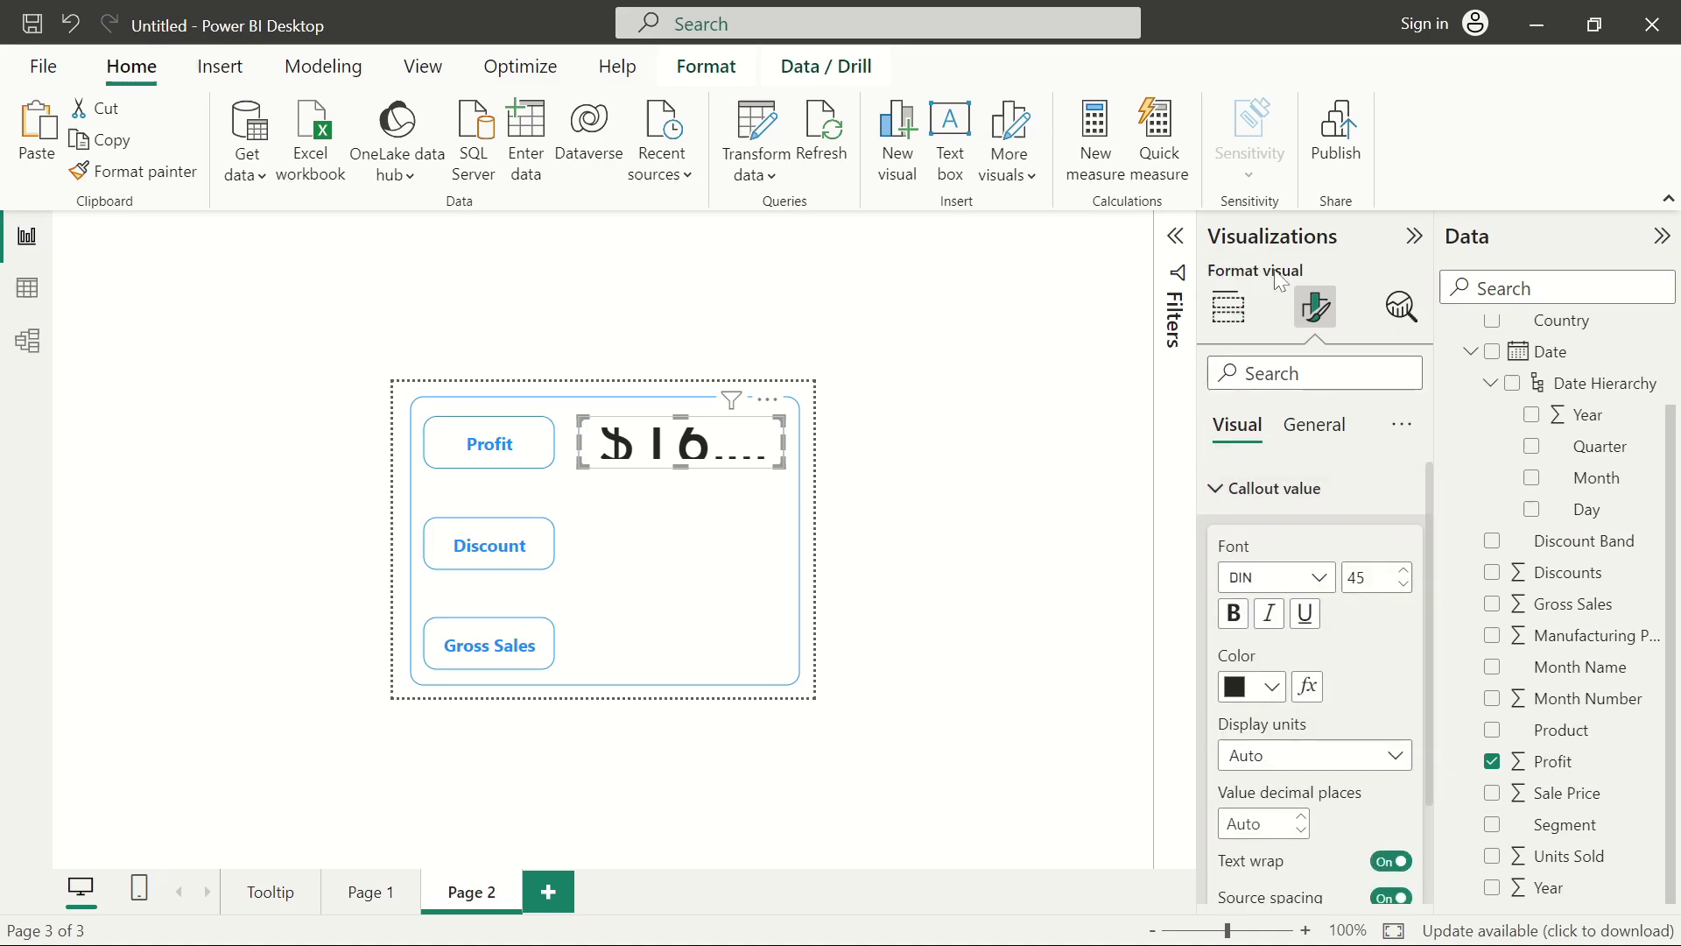
click(1364, 576)
text(12)
scroll(1357, 679, down, 3)
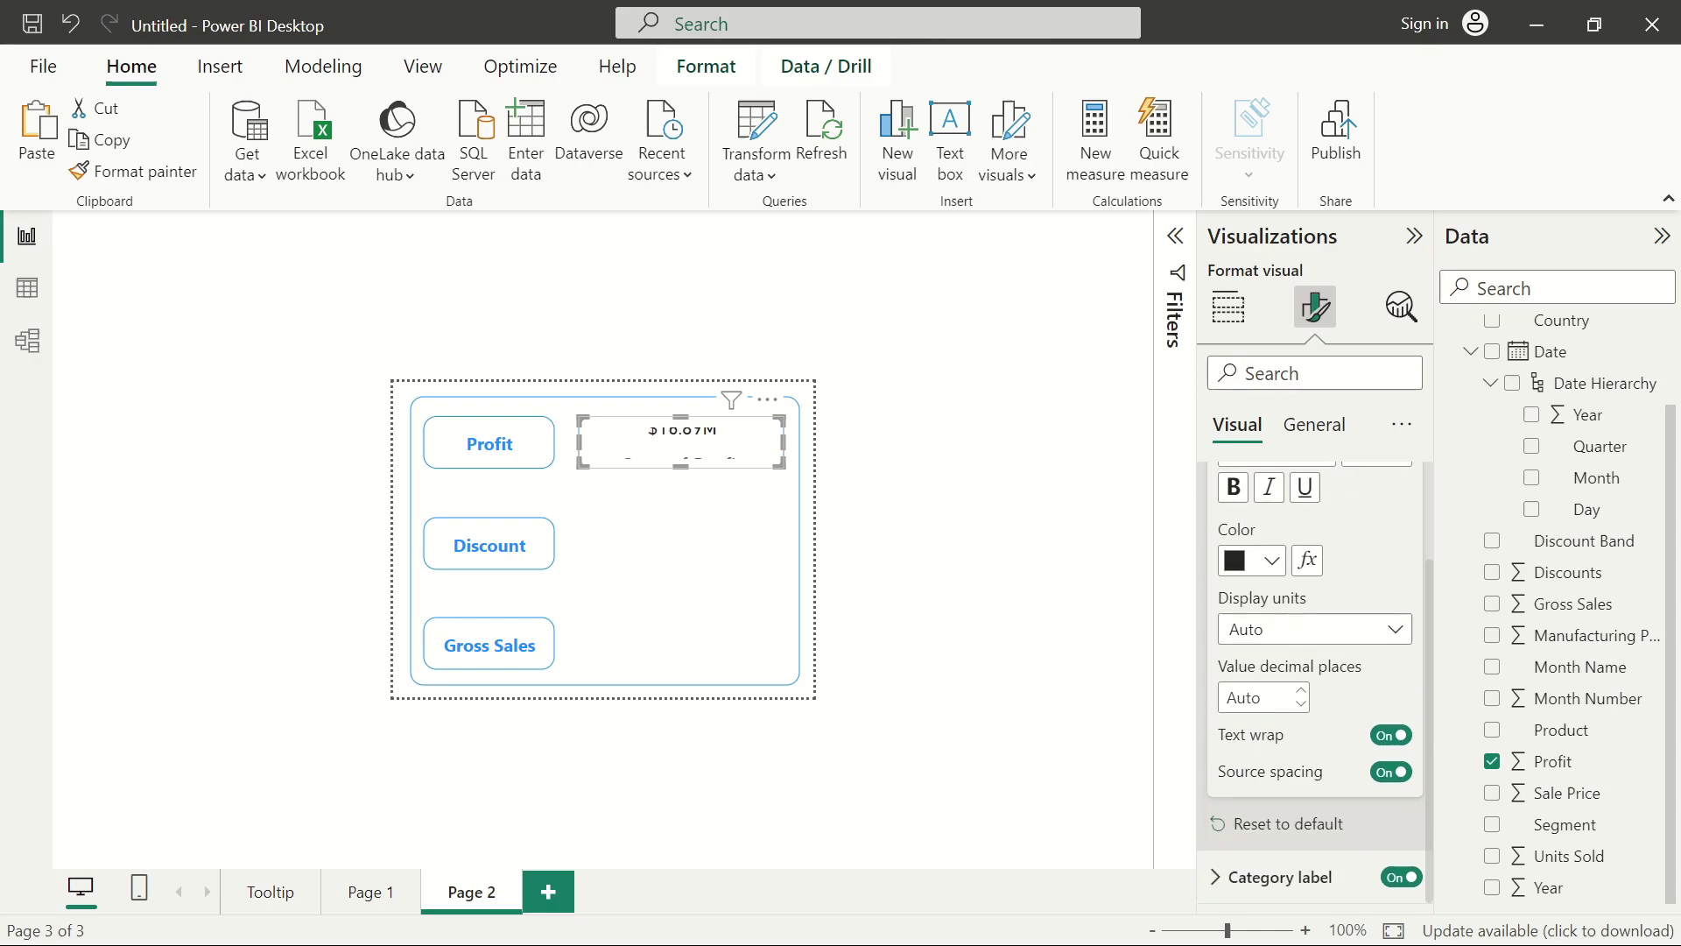
scroll(1294, 522, up, 3)
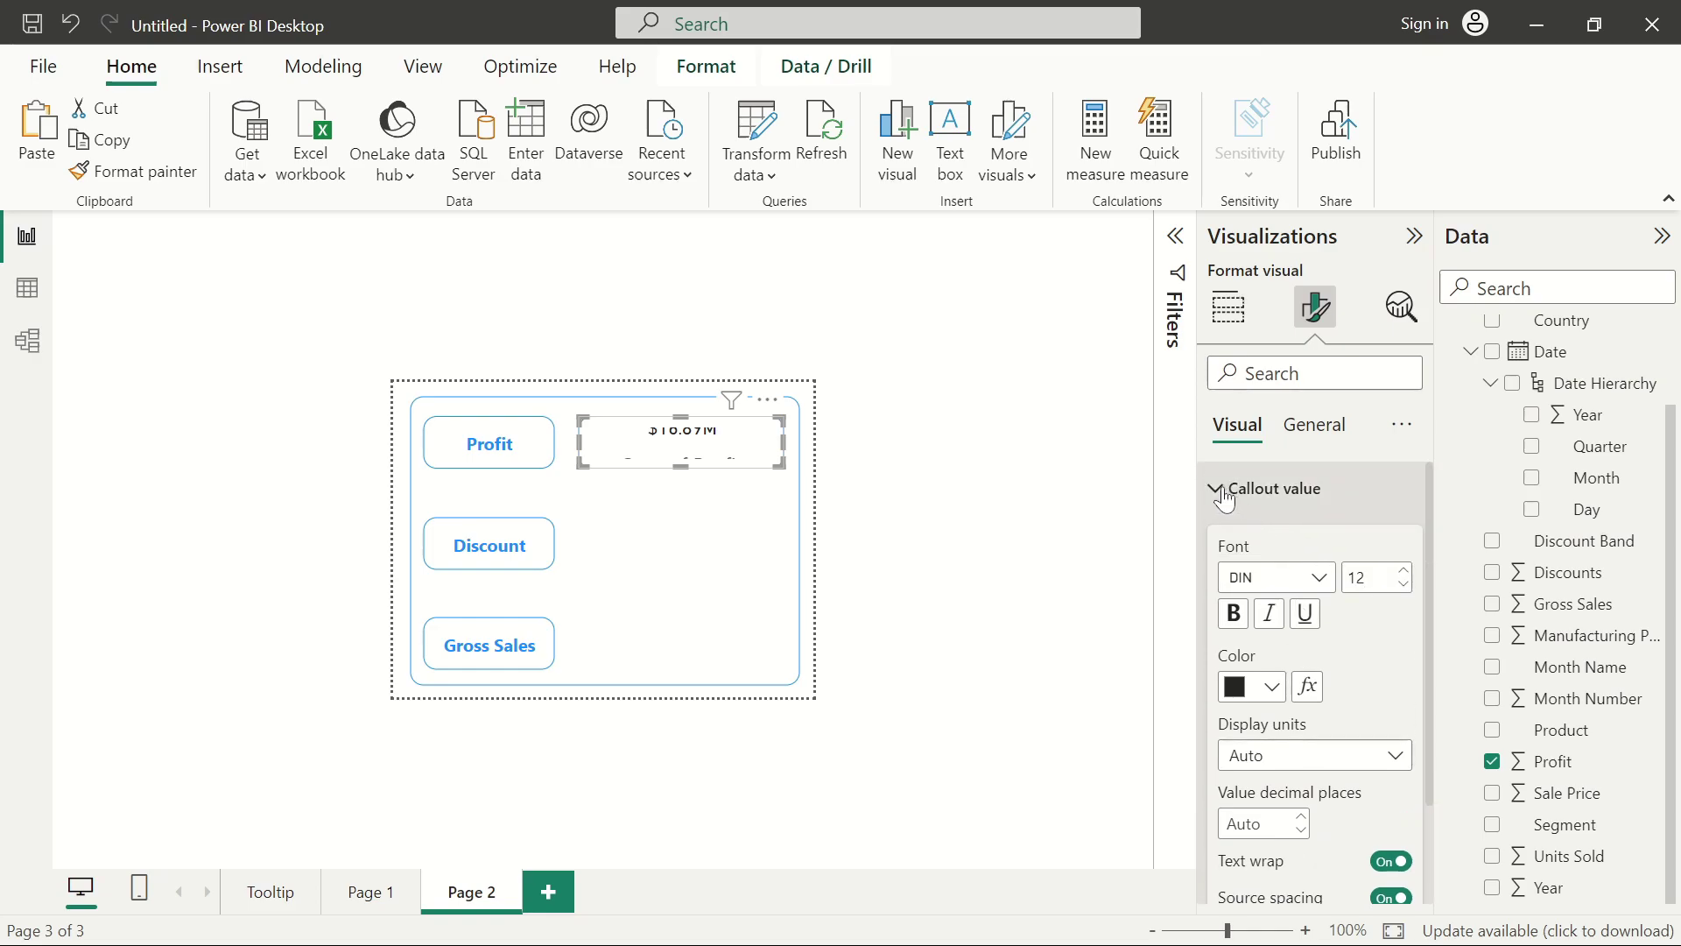
click(1217, 488)
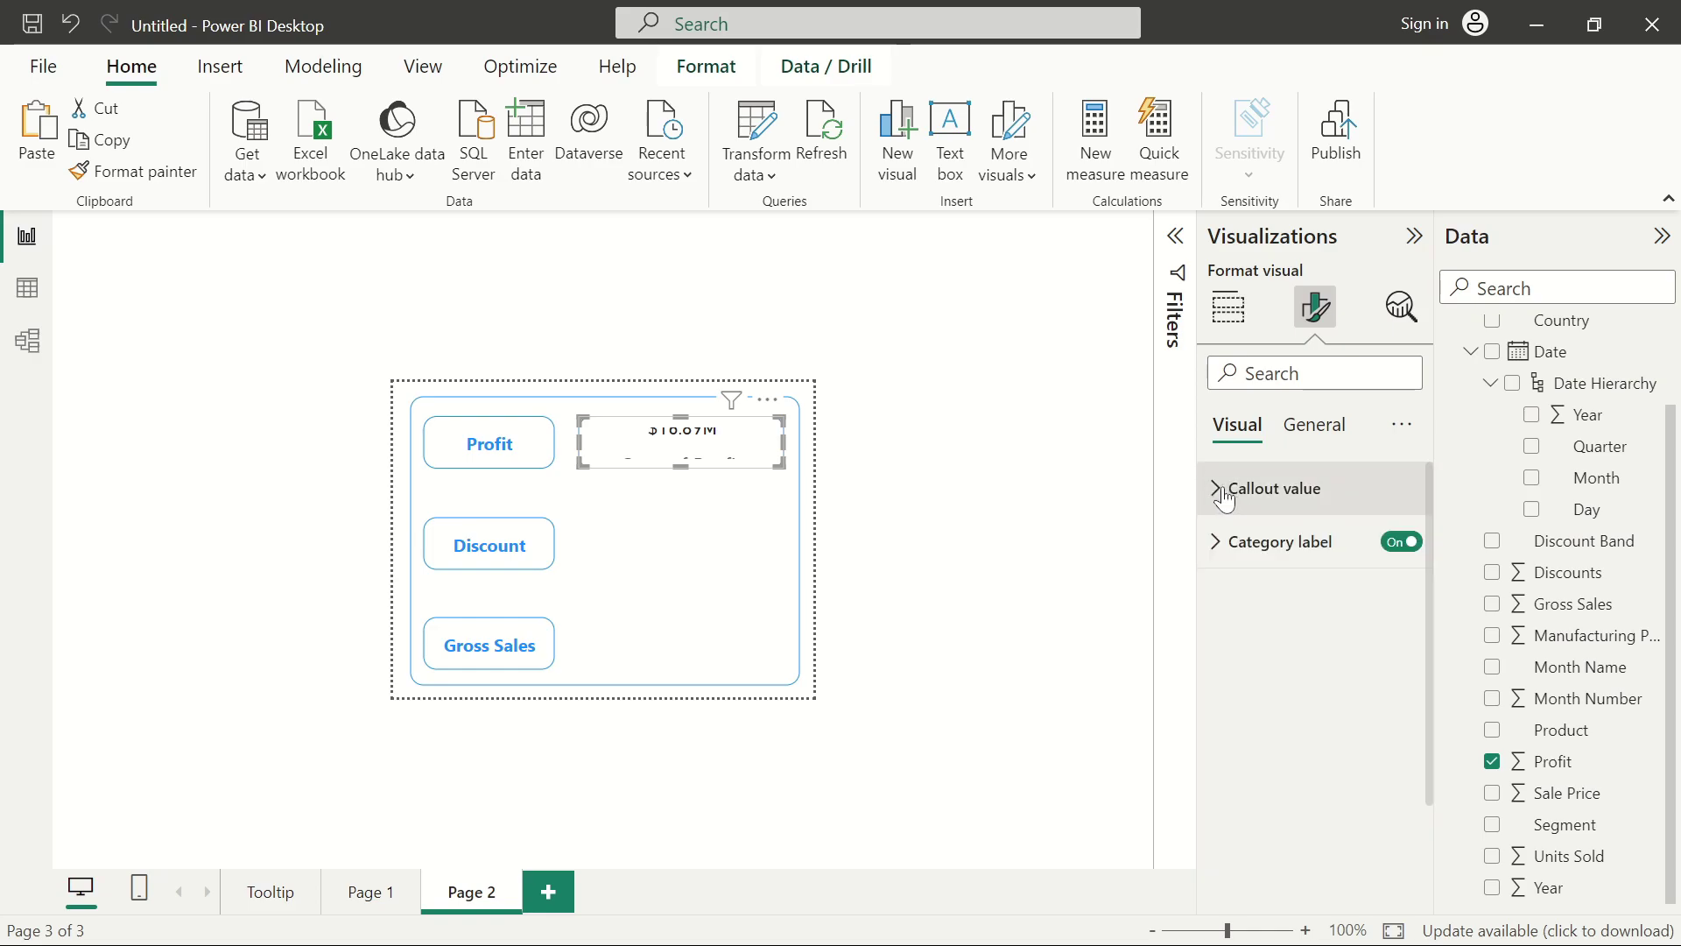
click(1387, 545)
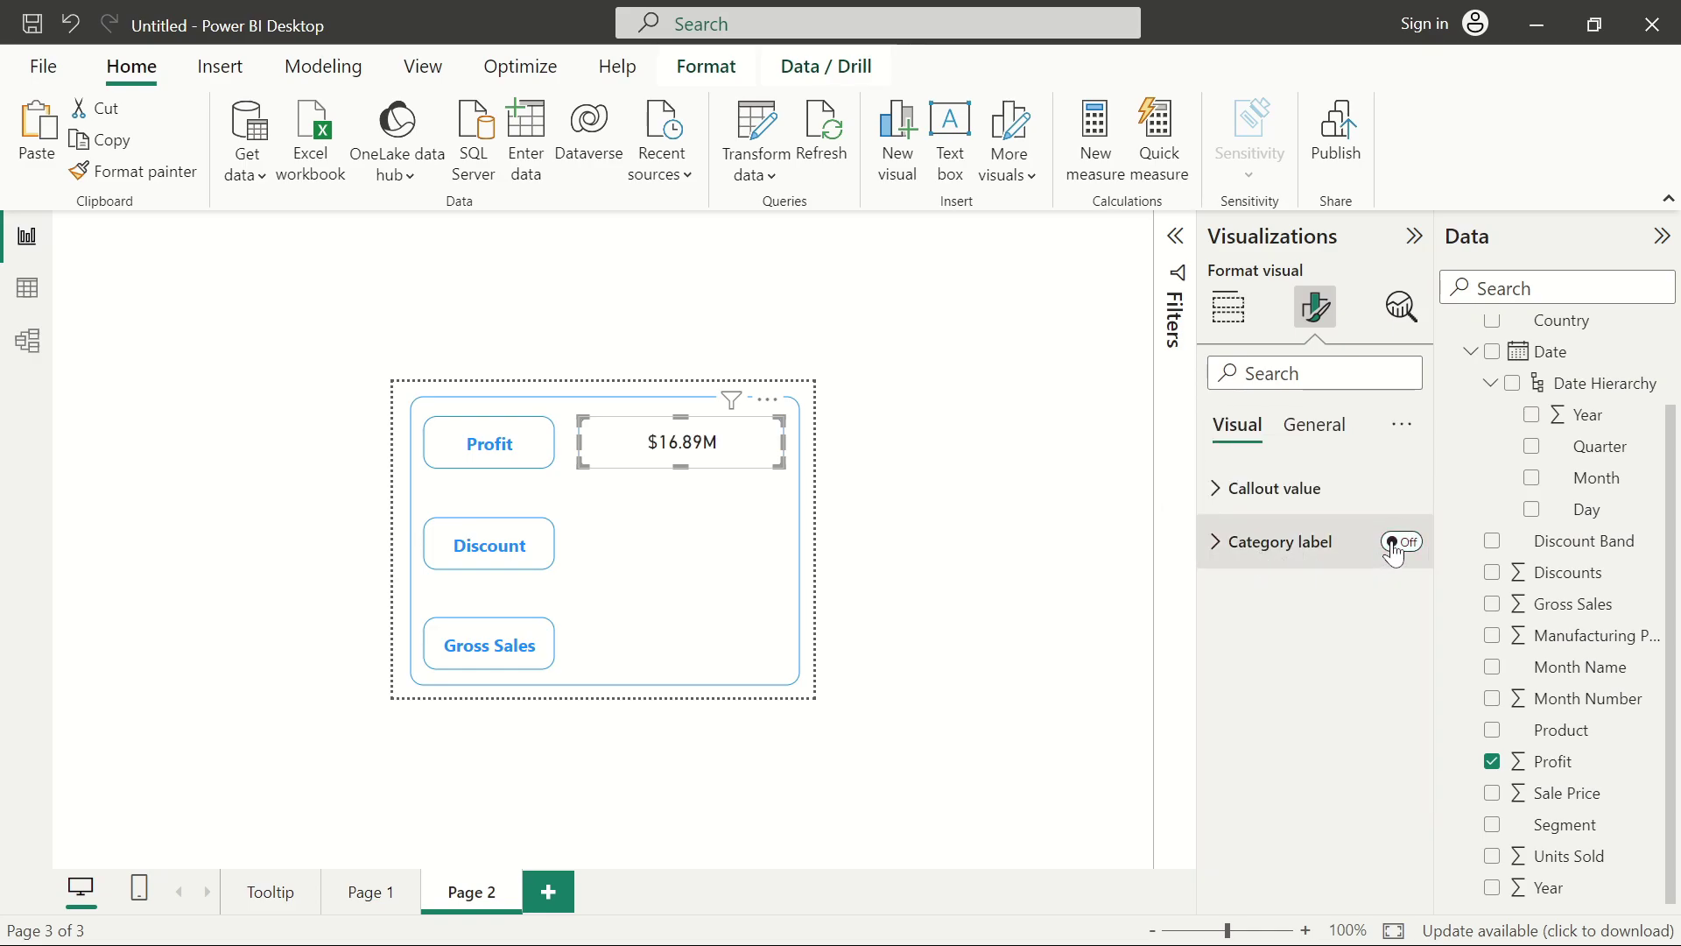
click(934, 491)
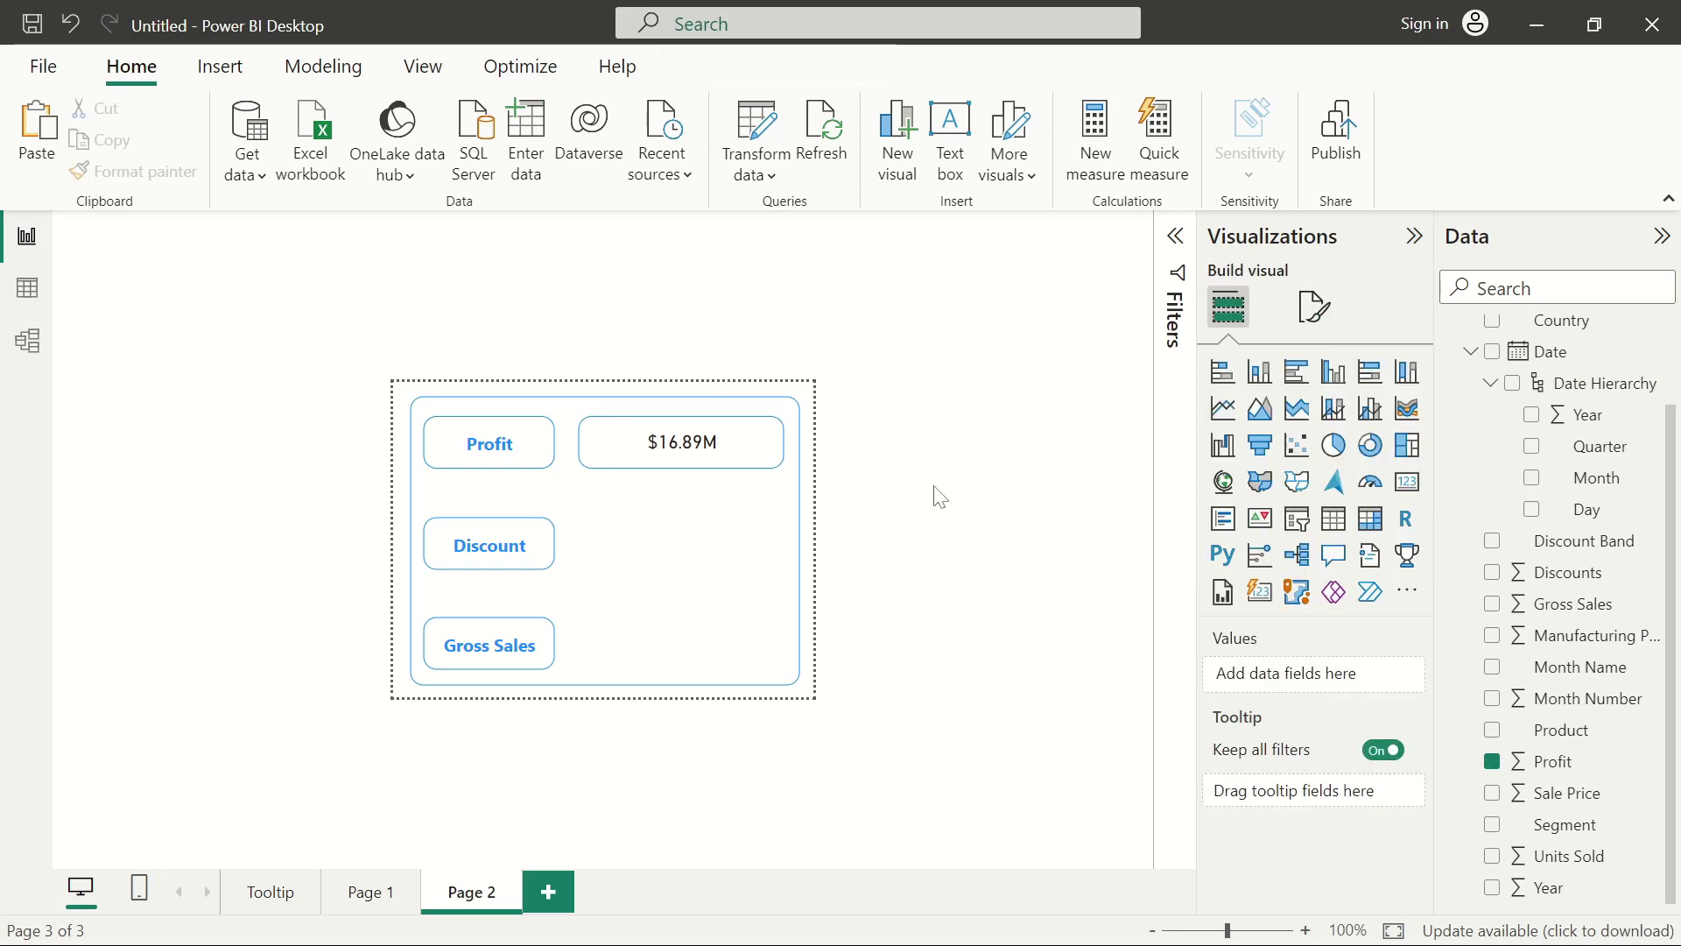
Duplicate the $16.89M Profit card twice, placing the first copy beside Discount.
click(708, 460)
key(ctrl+c)
key(ctrl+v)
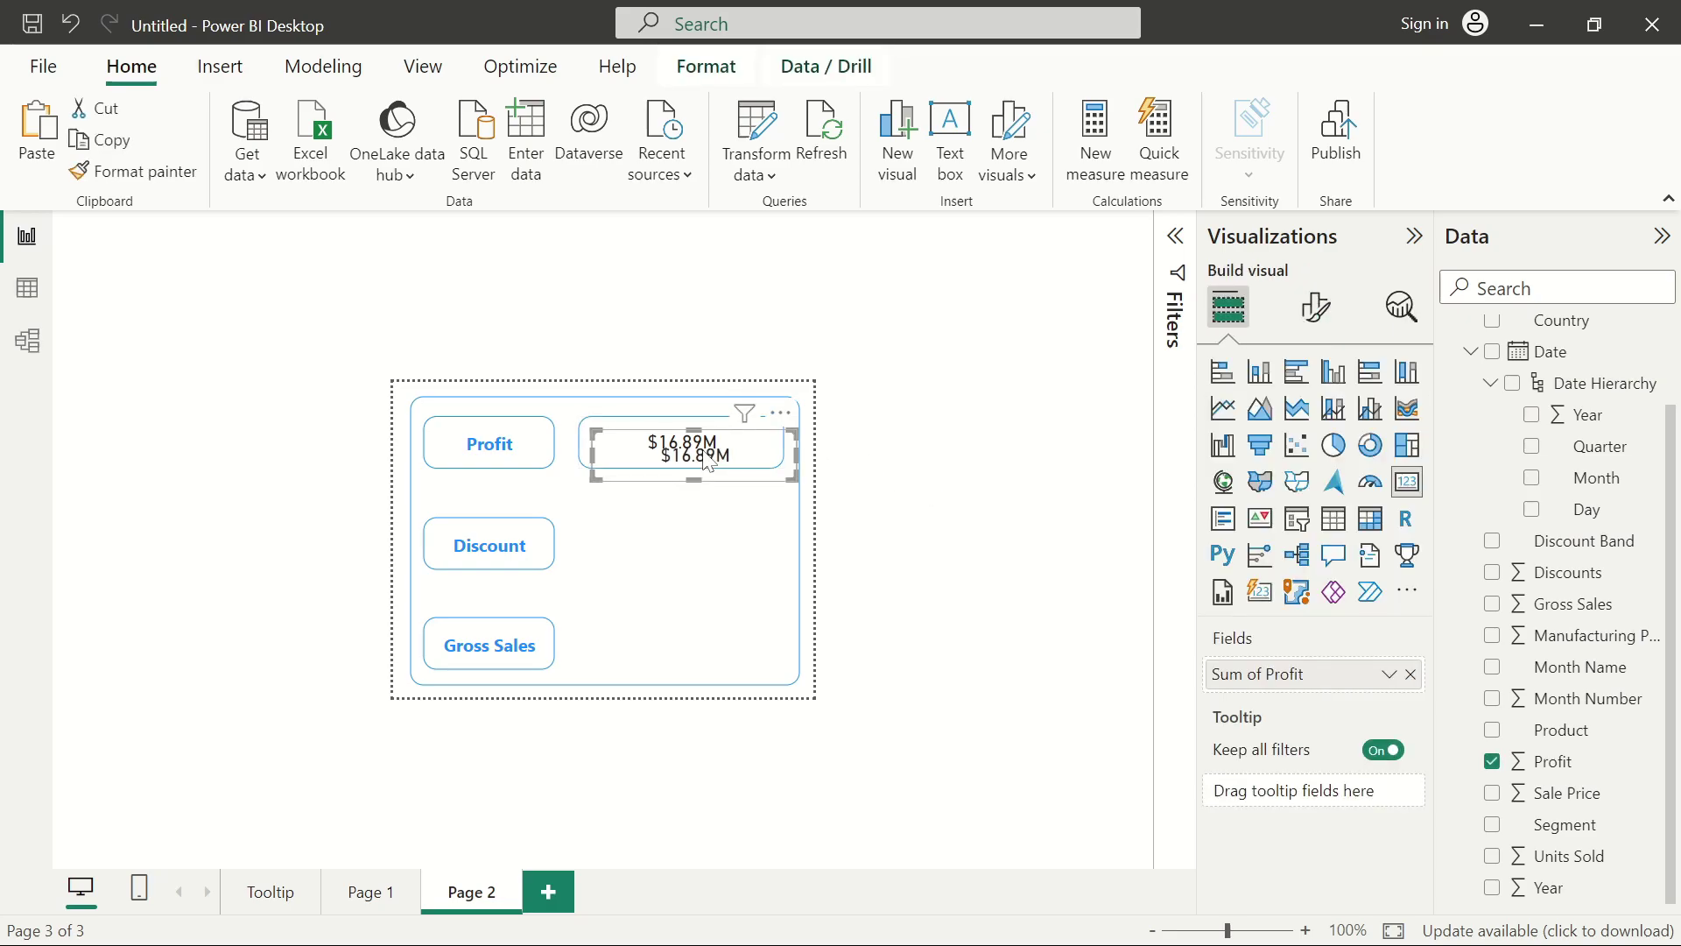
drag(692, 481, 681, 558)
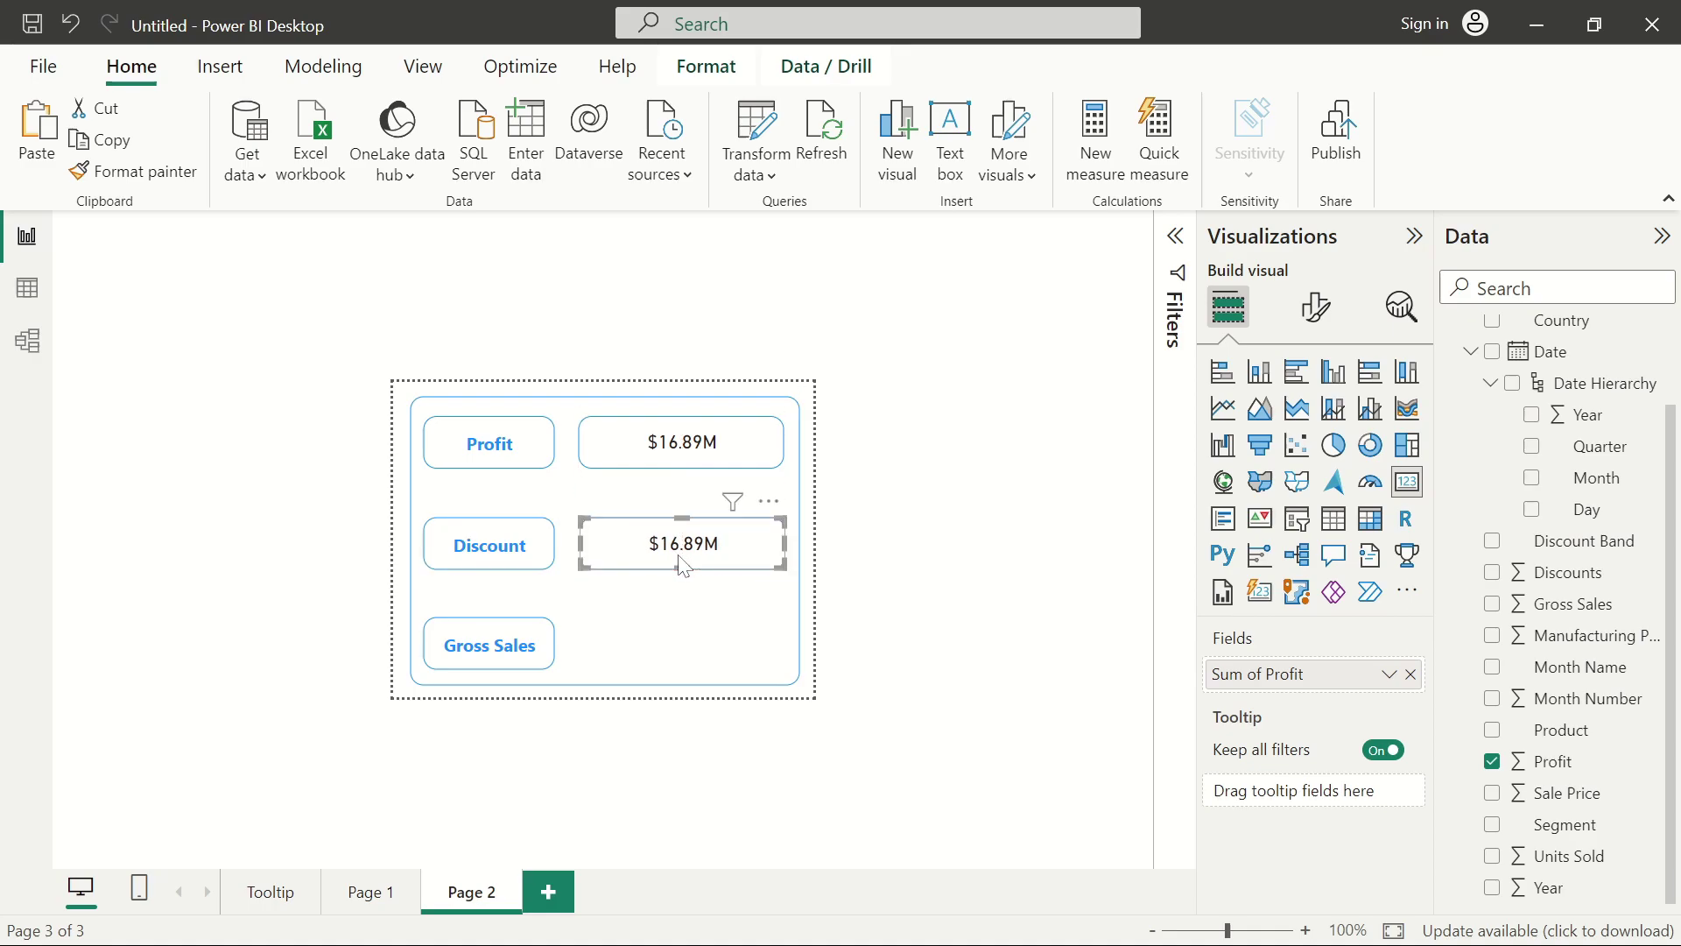
key(ctrl+v)
Place the second copy beside Gross Sales and switch the Discount card to total Discounts ($9.21M).
drag(715, 570, 700, 657)
click(991, 545)
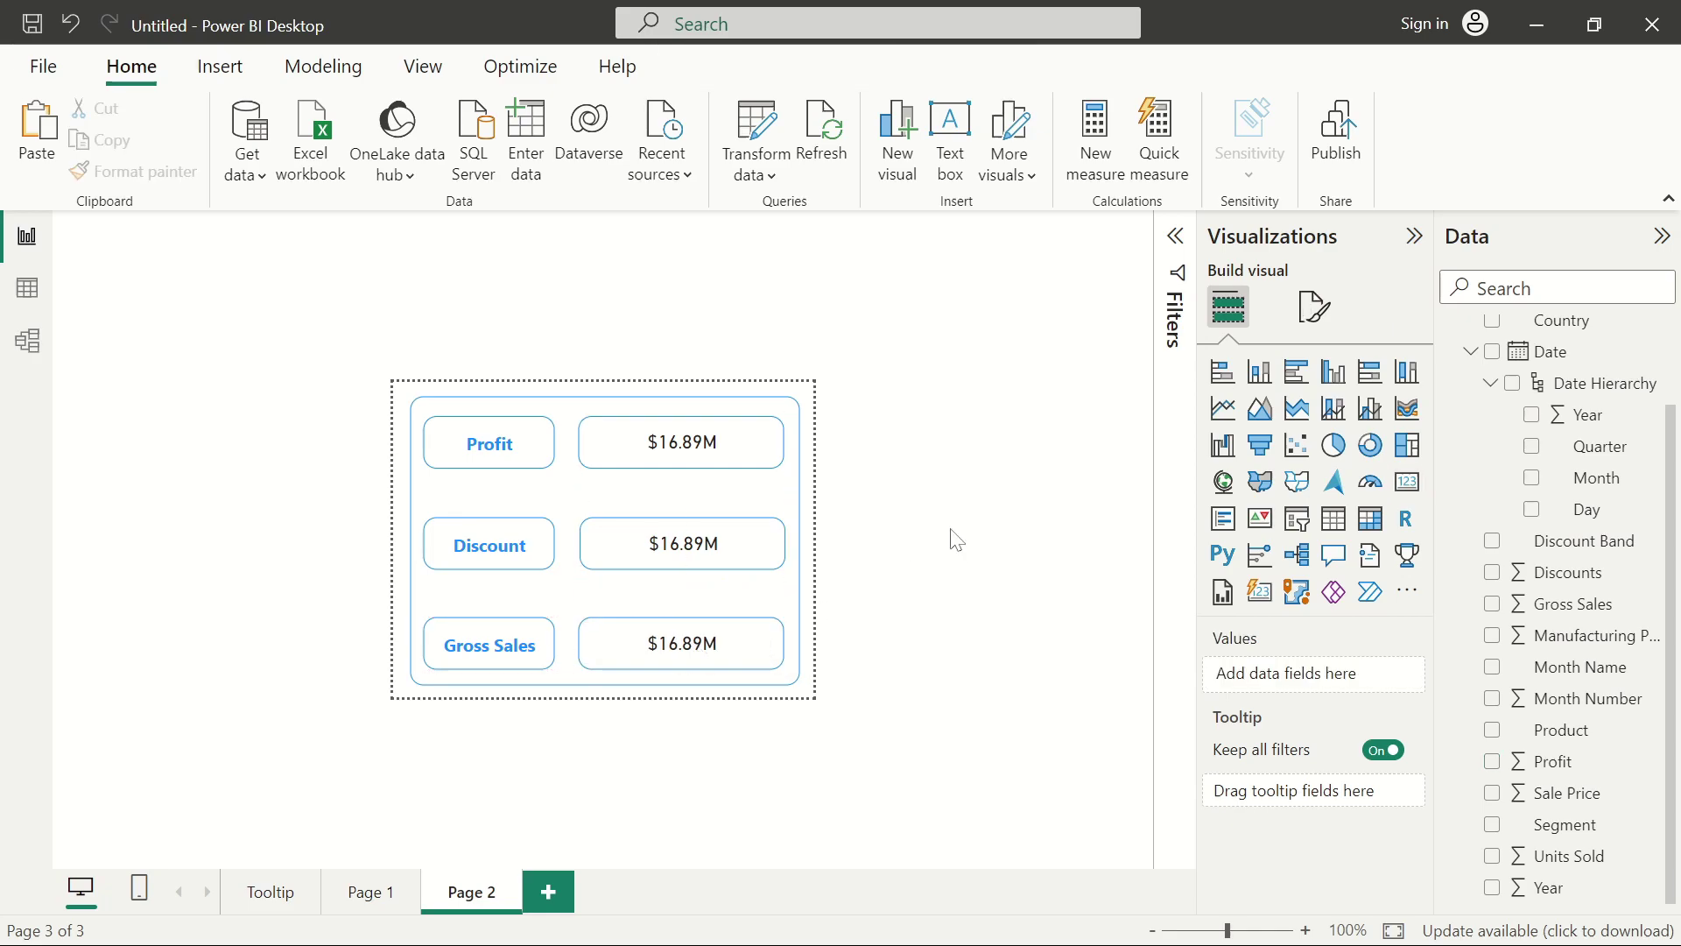
click(721, 563)
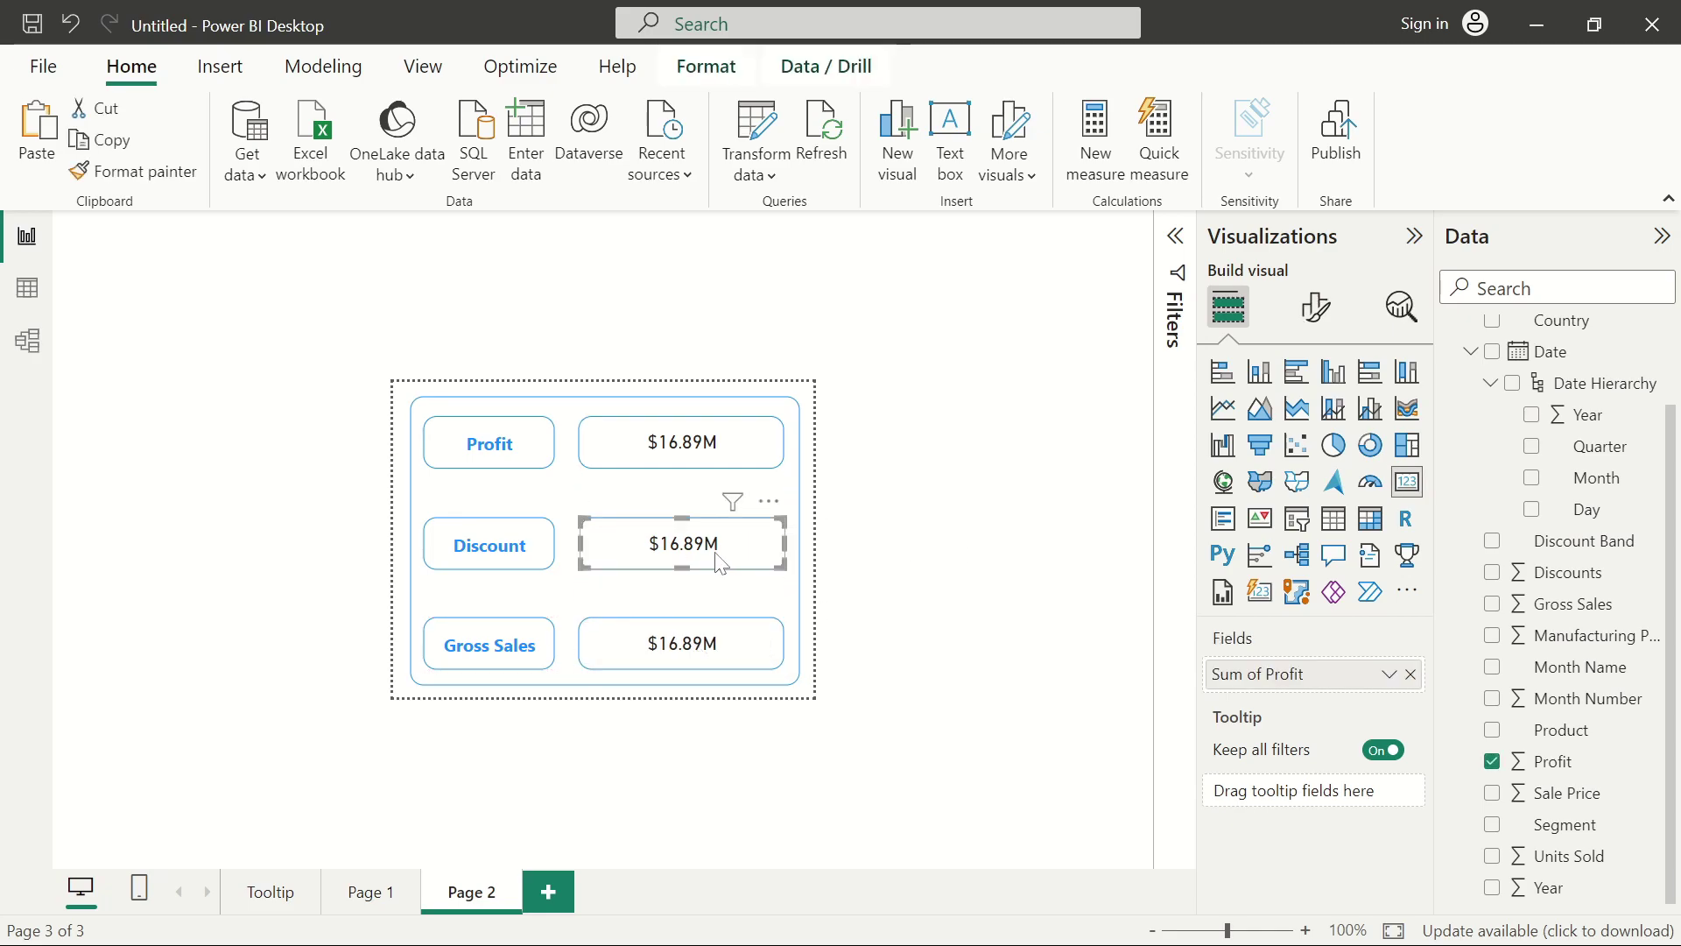
click(1410, 674)
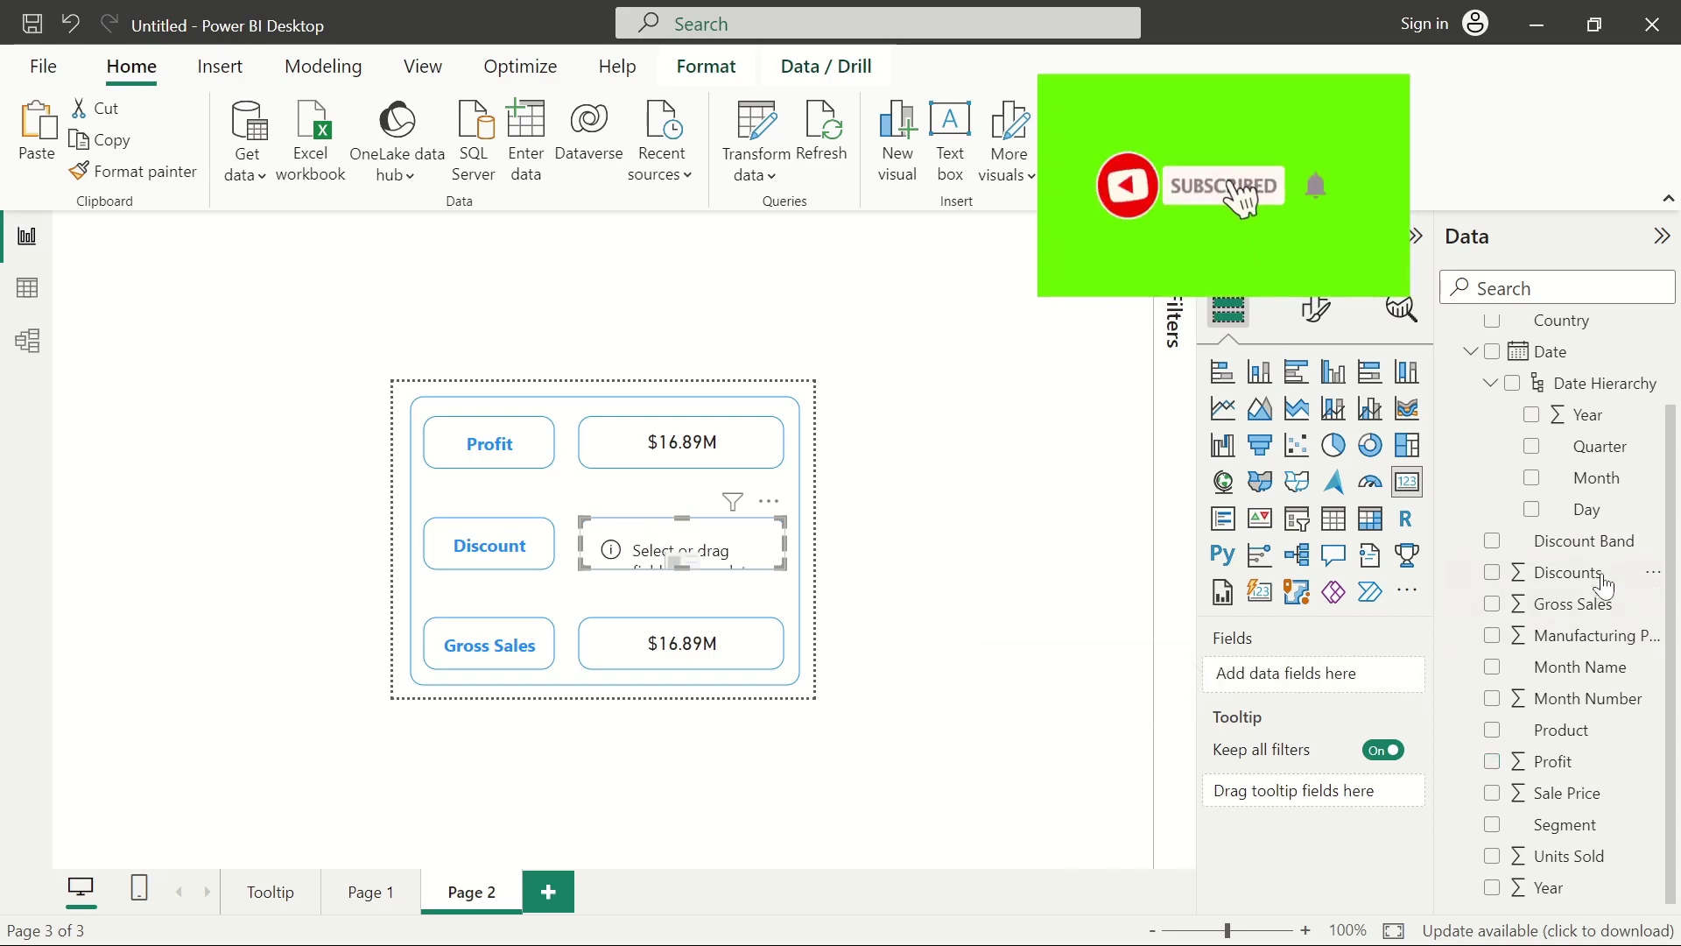
click(1494, 573)
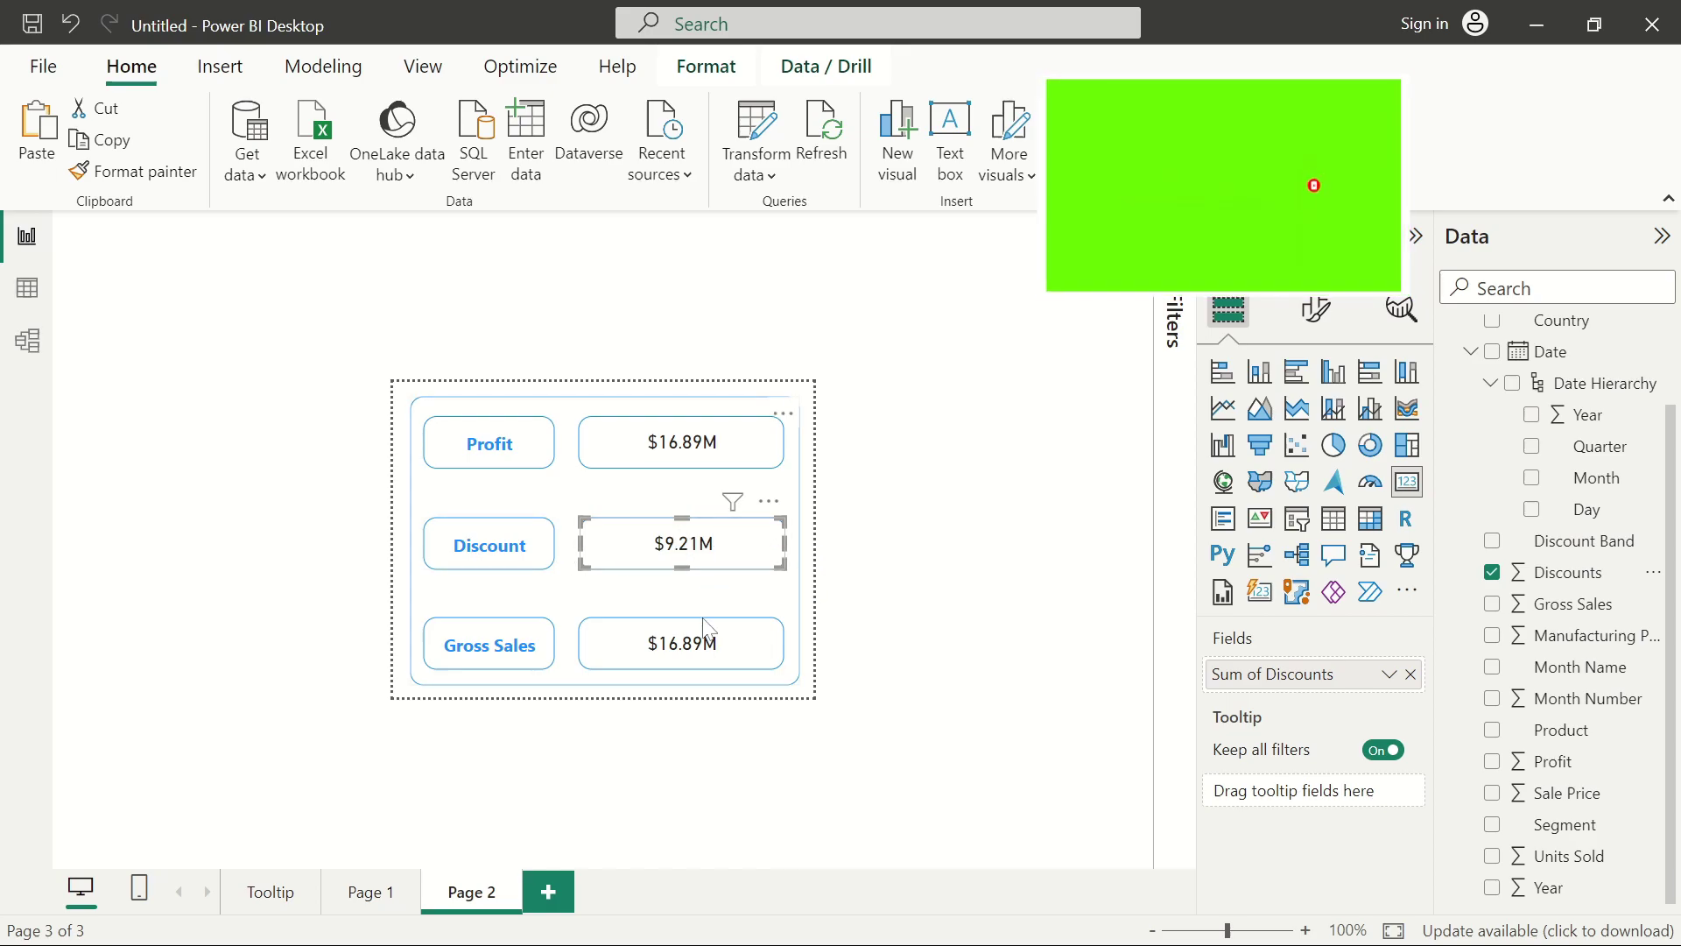
Replace Sum of Profit with Gross Sales in the Gross Sales card, showing $127.93M.
click(708, 648)
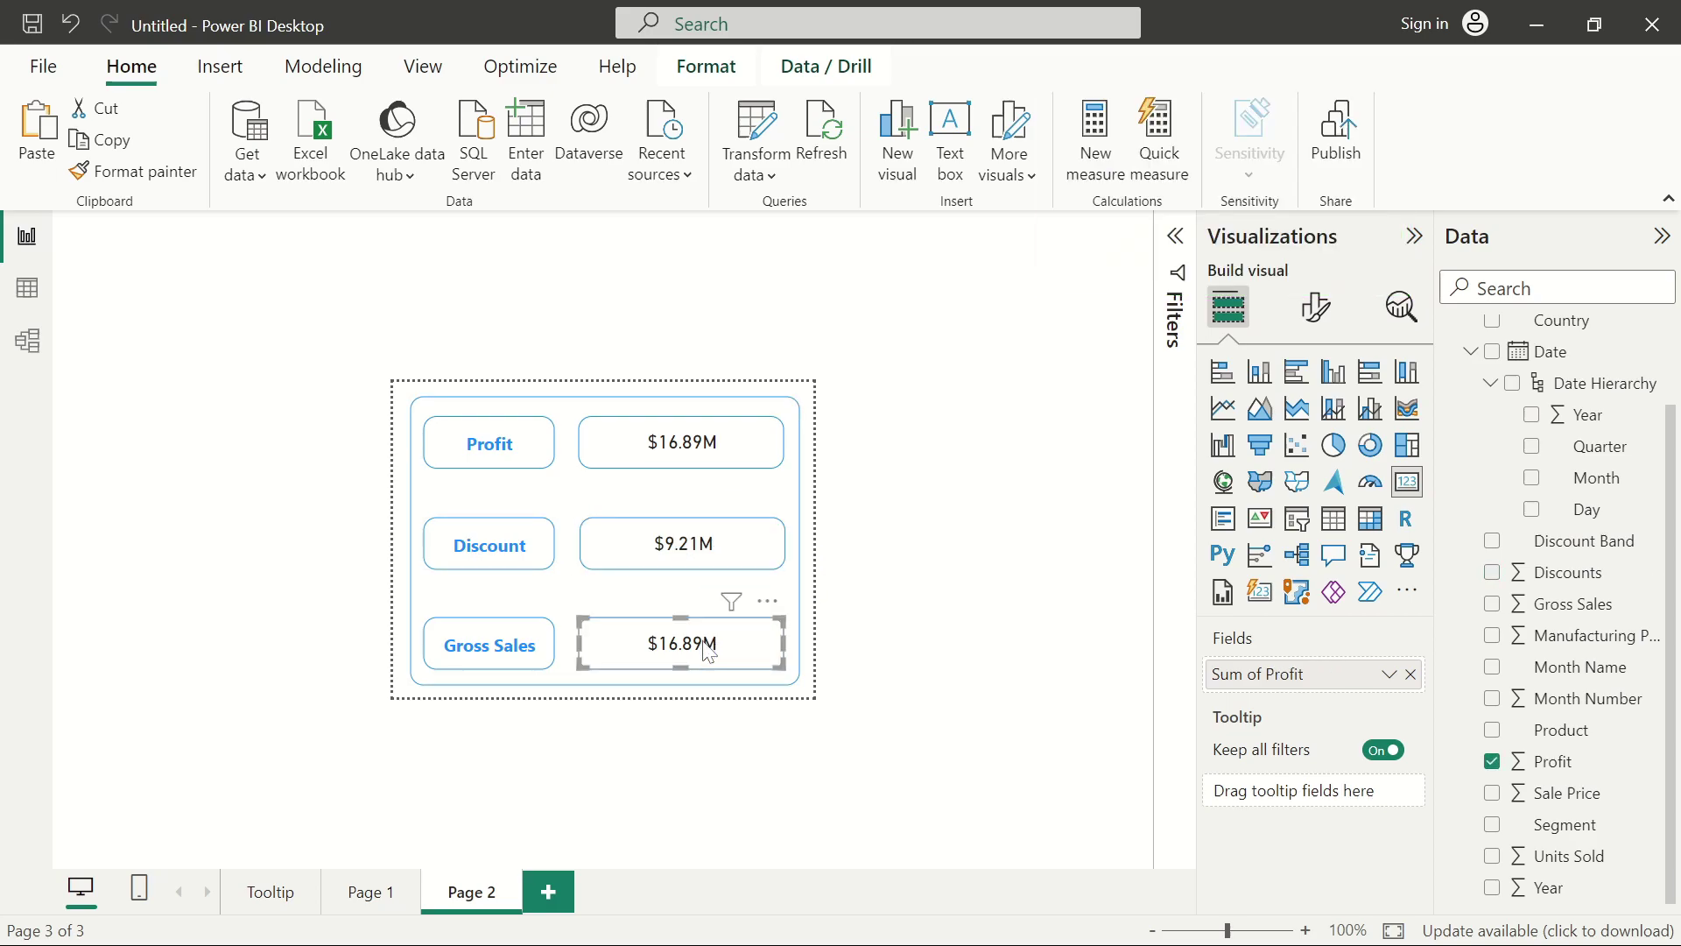
click(1411, 675)
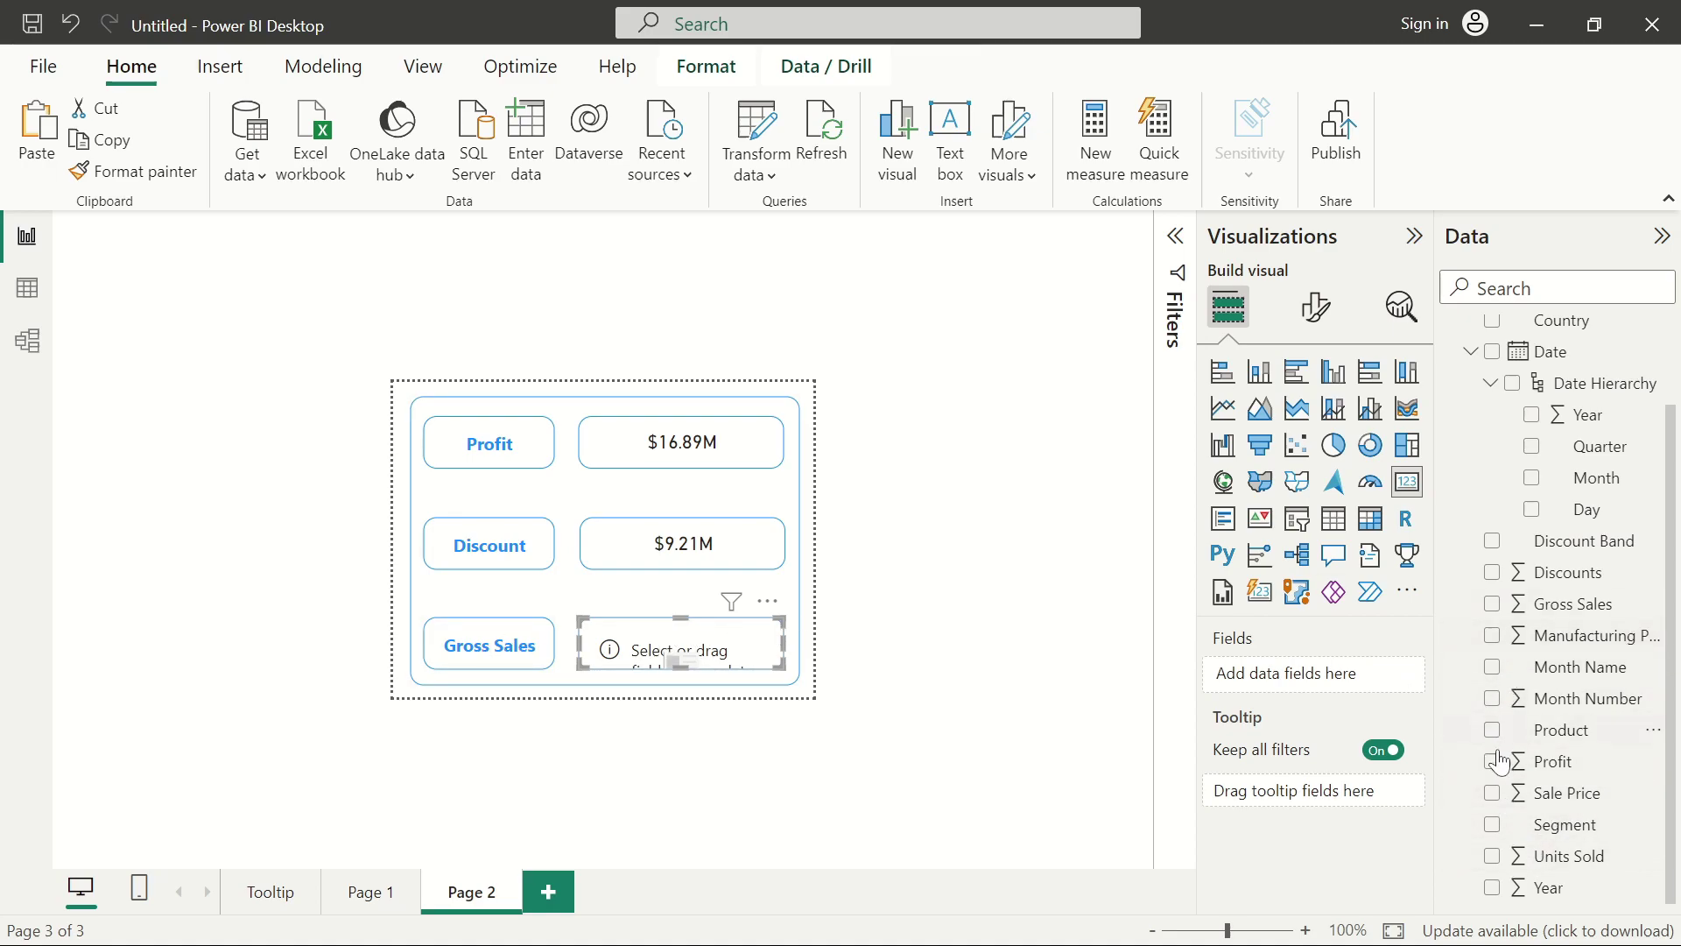
click(1497, 606)
click(1493, 605)
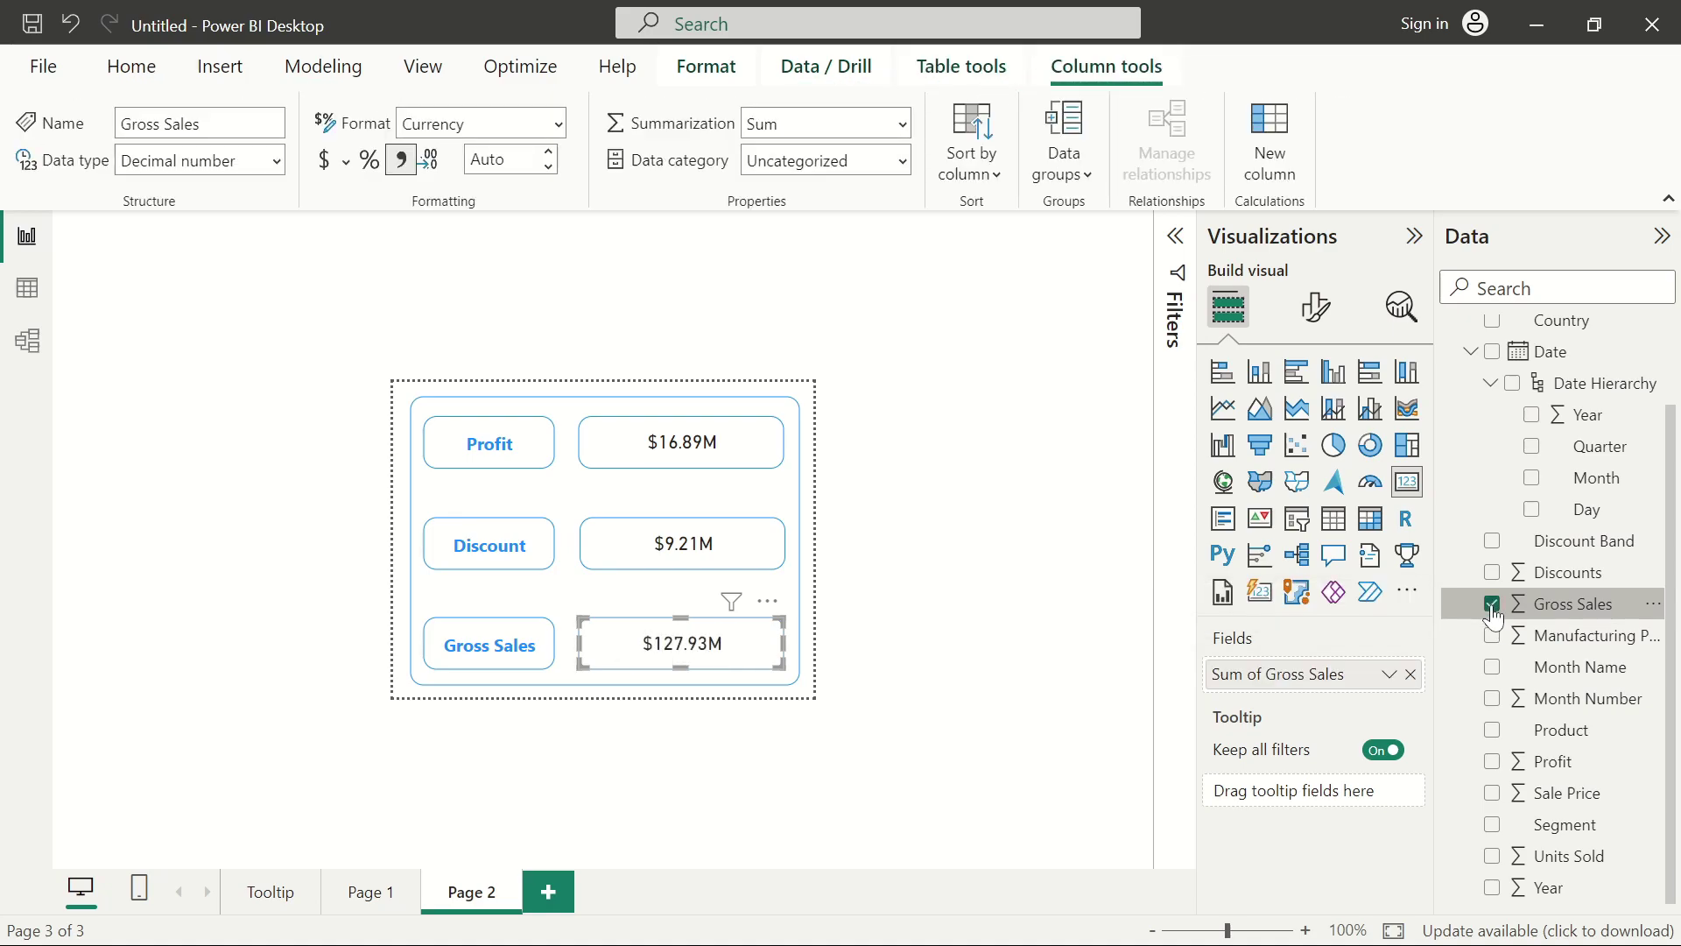
click(1014, 548)
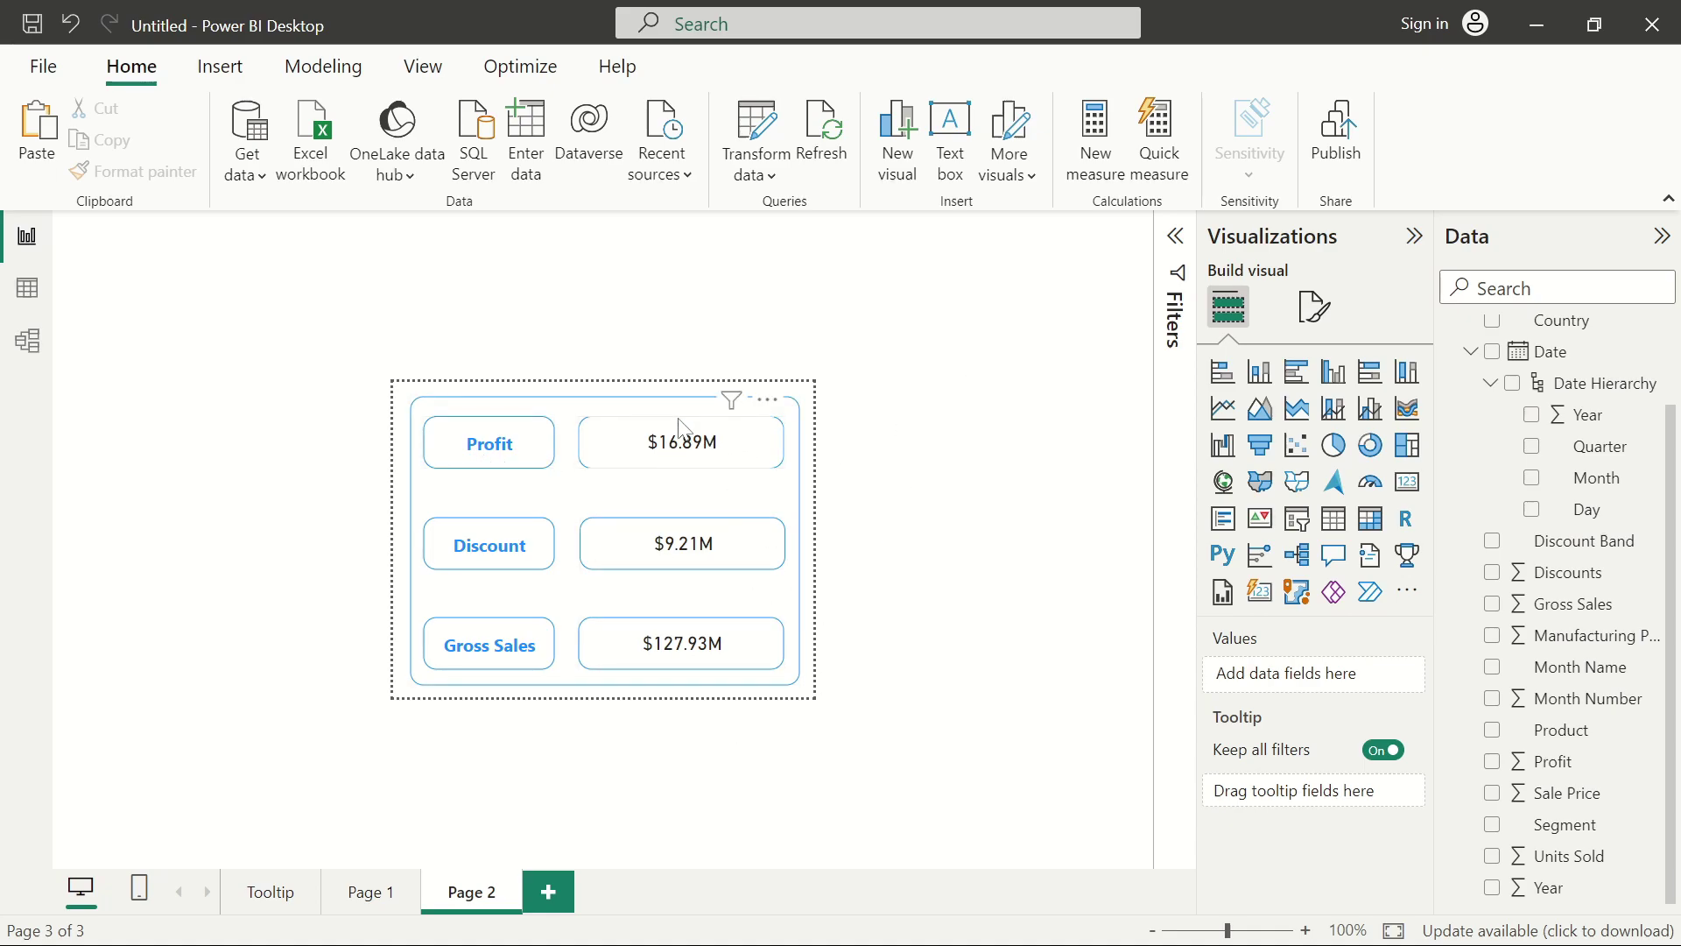
Make the Profit card's callout value text blue.
click(715, 449)
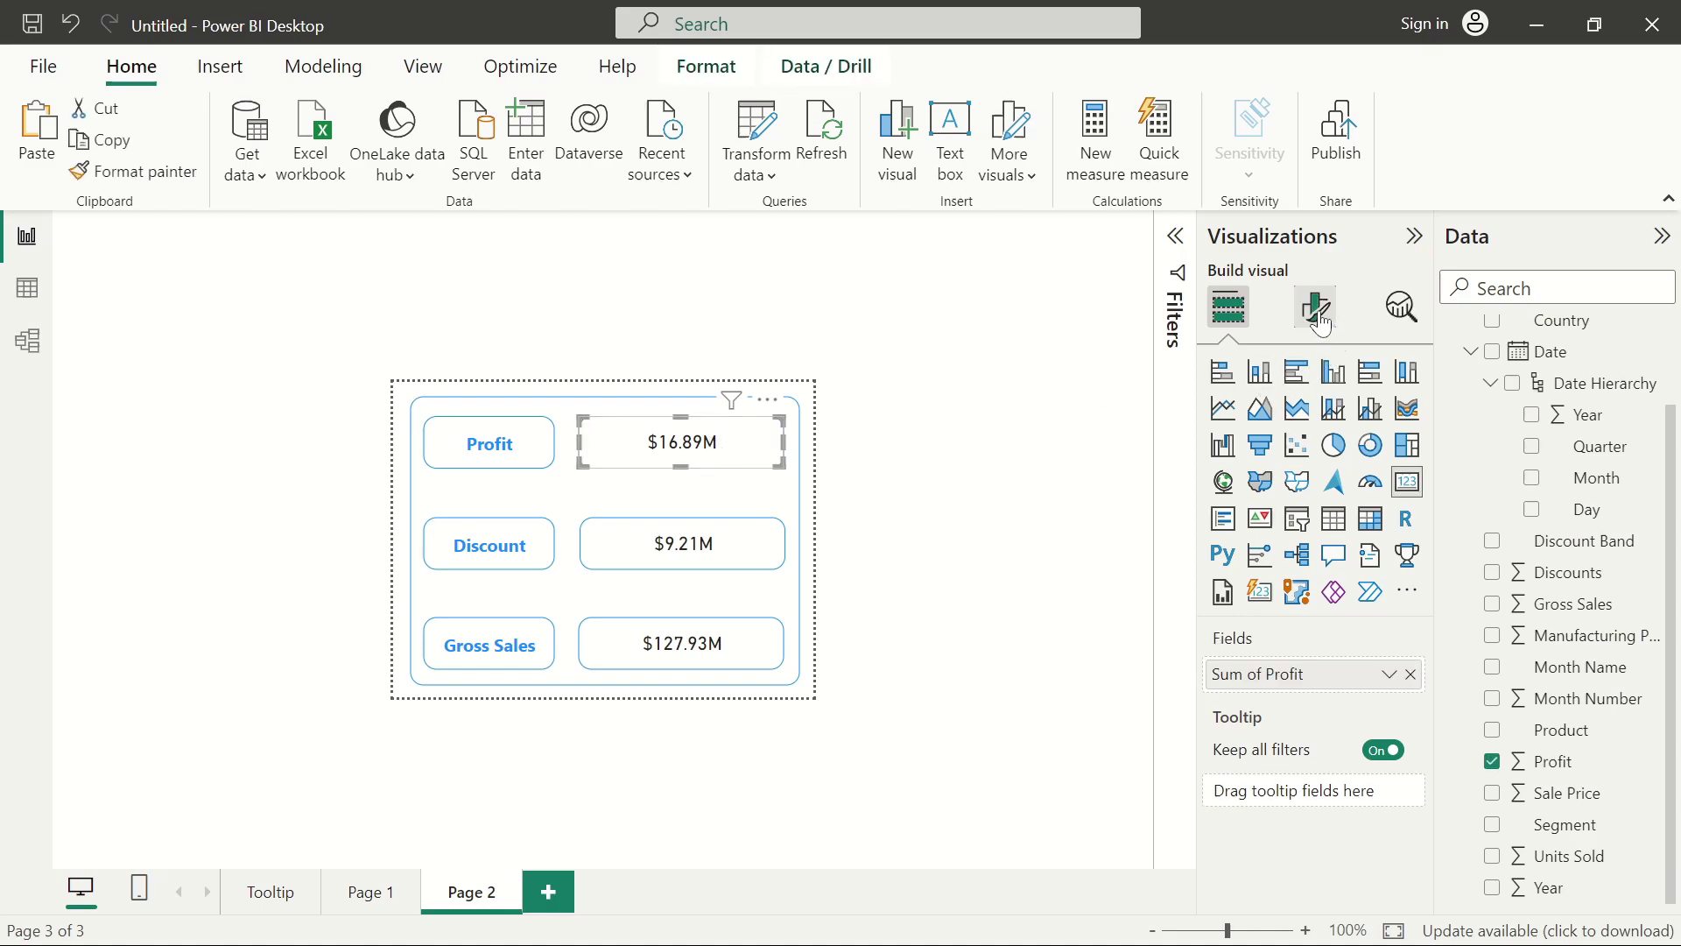
click(1315, 308)
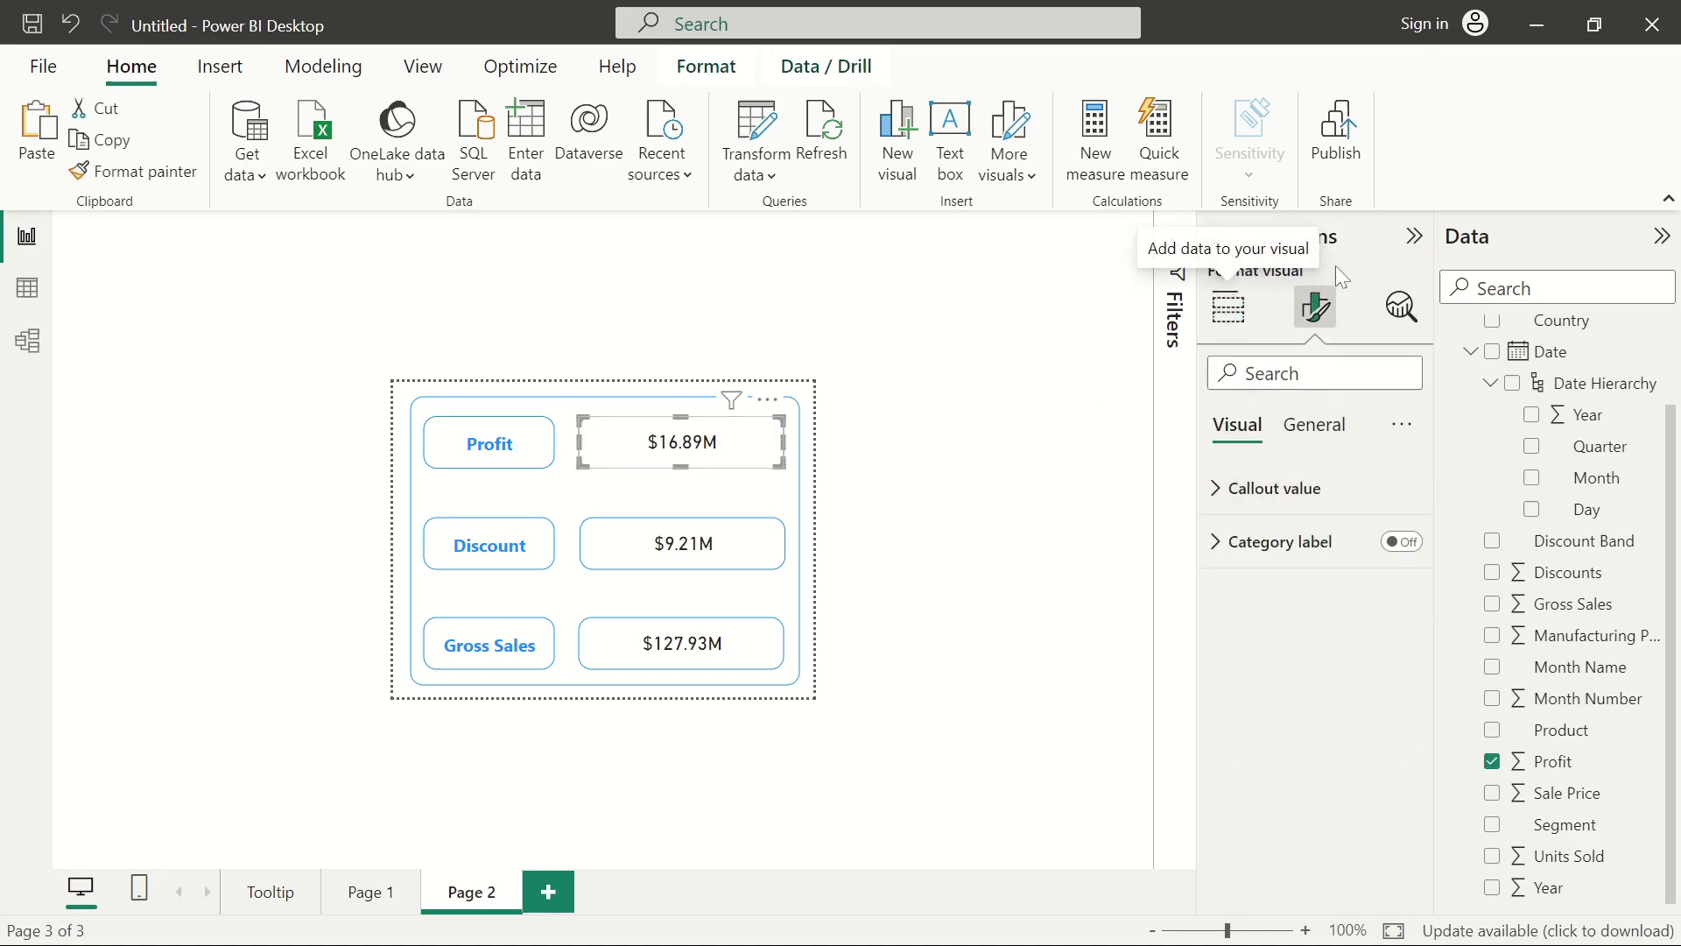
click(1213, 489)
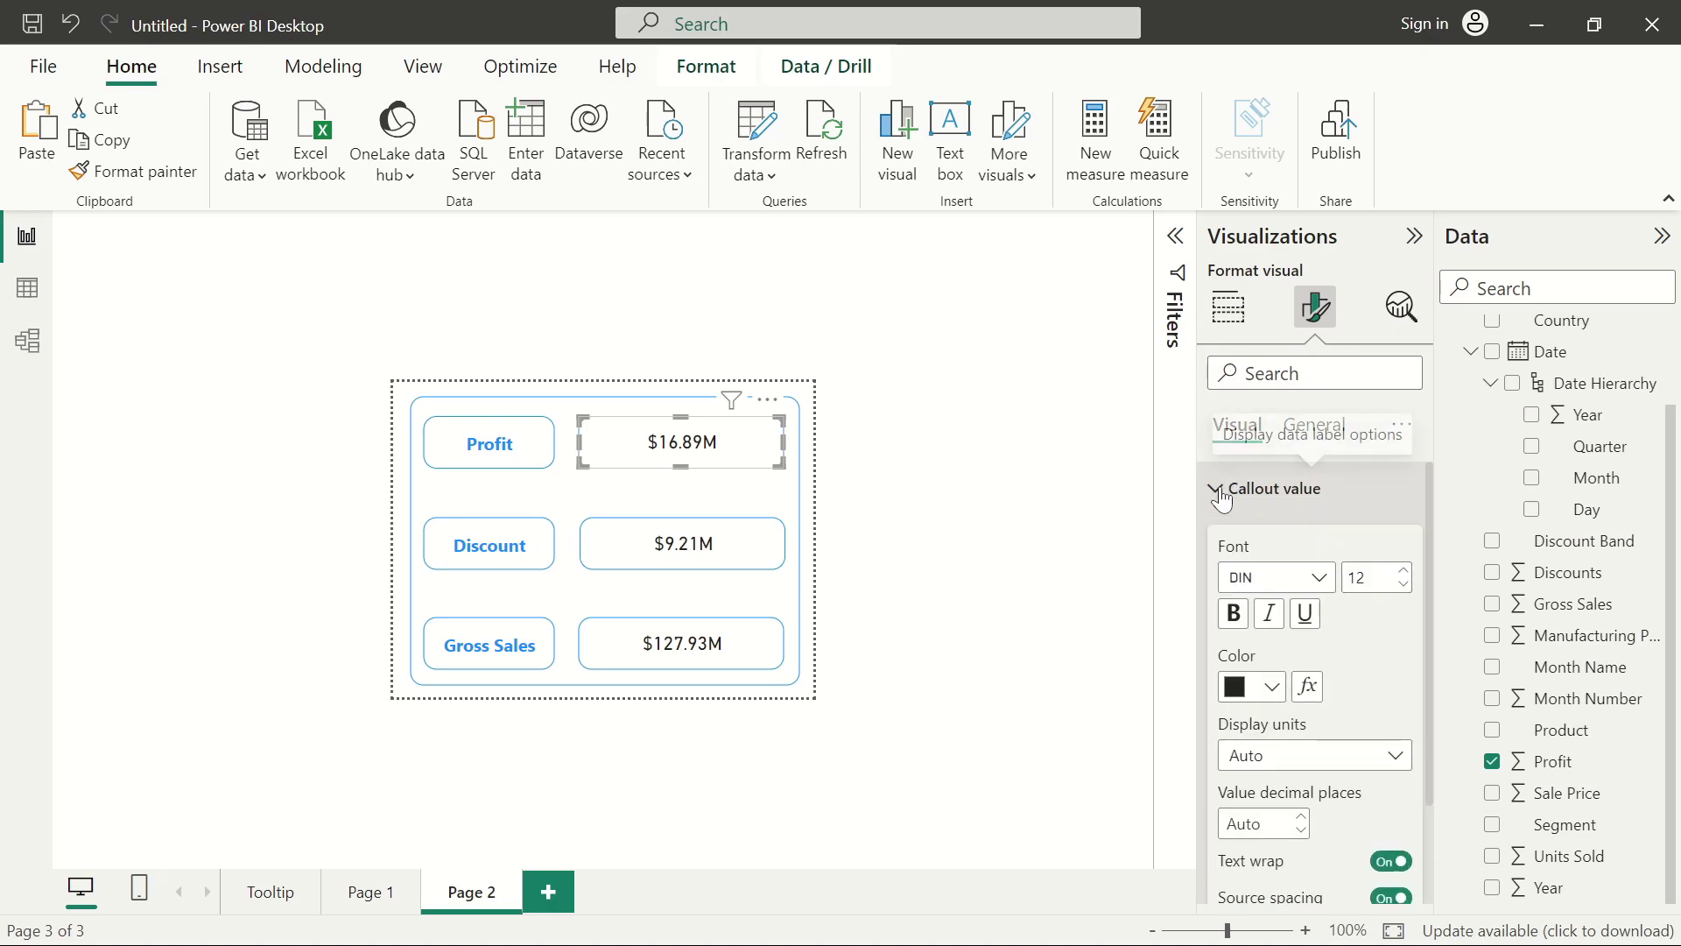
click(1269, 687)
click(1252, 570)
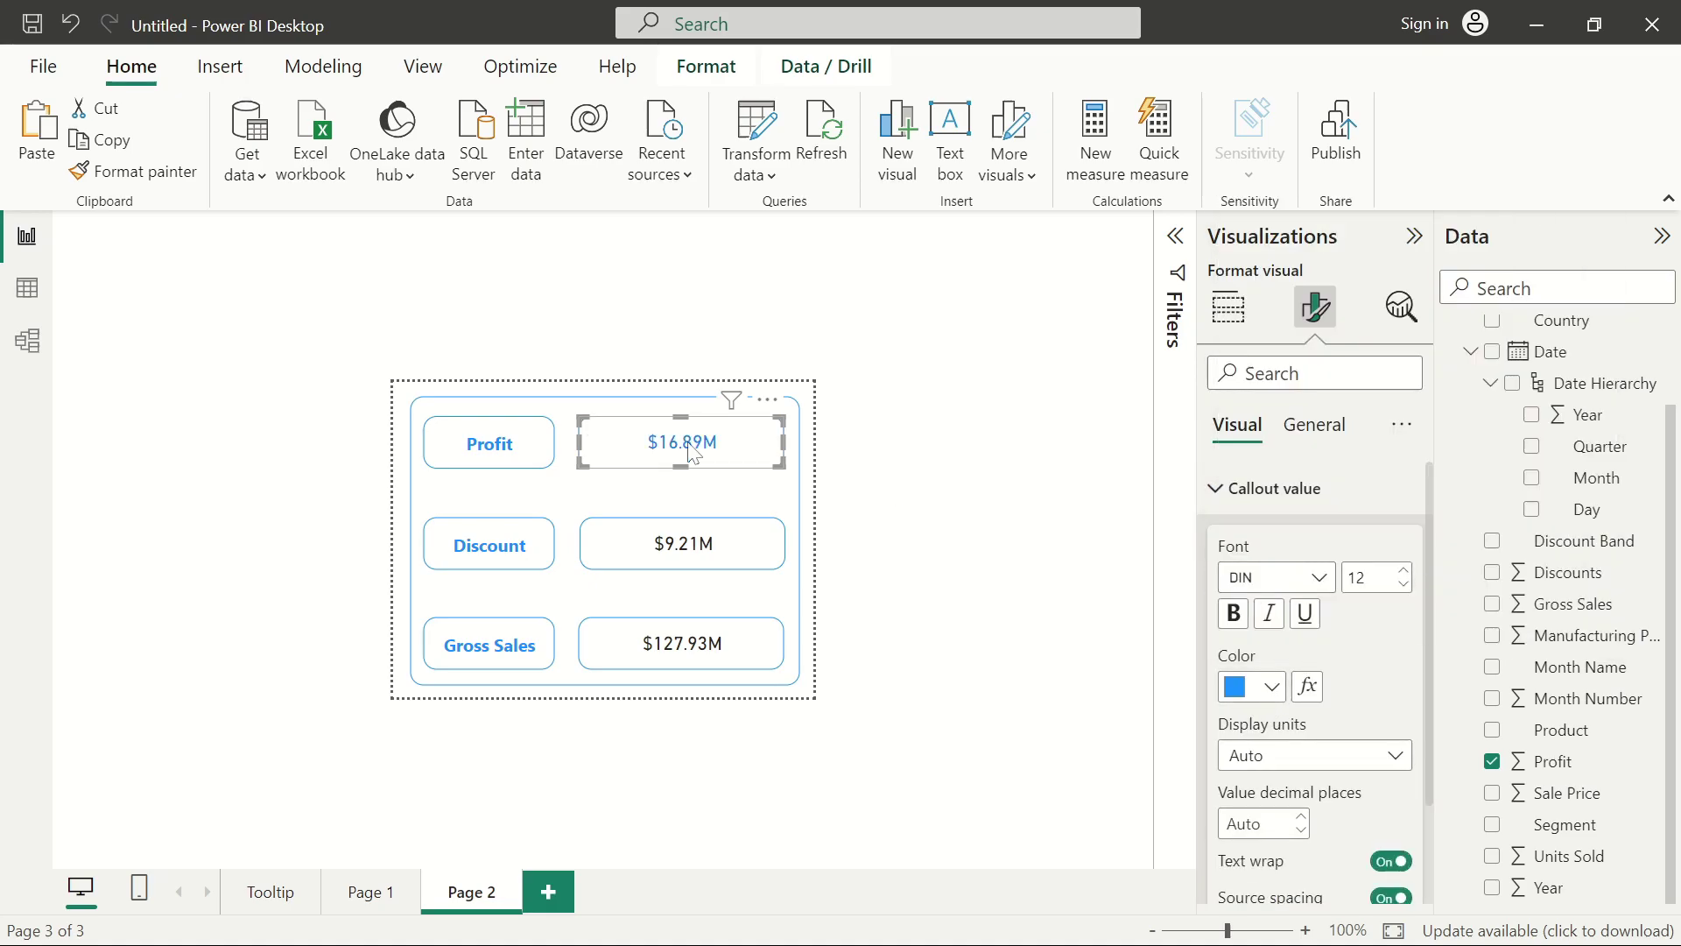
Copy the blue formatting onto the Discount and Gross Sales cards with Format painter.
click(151, 174)
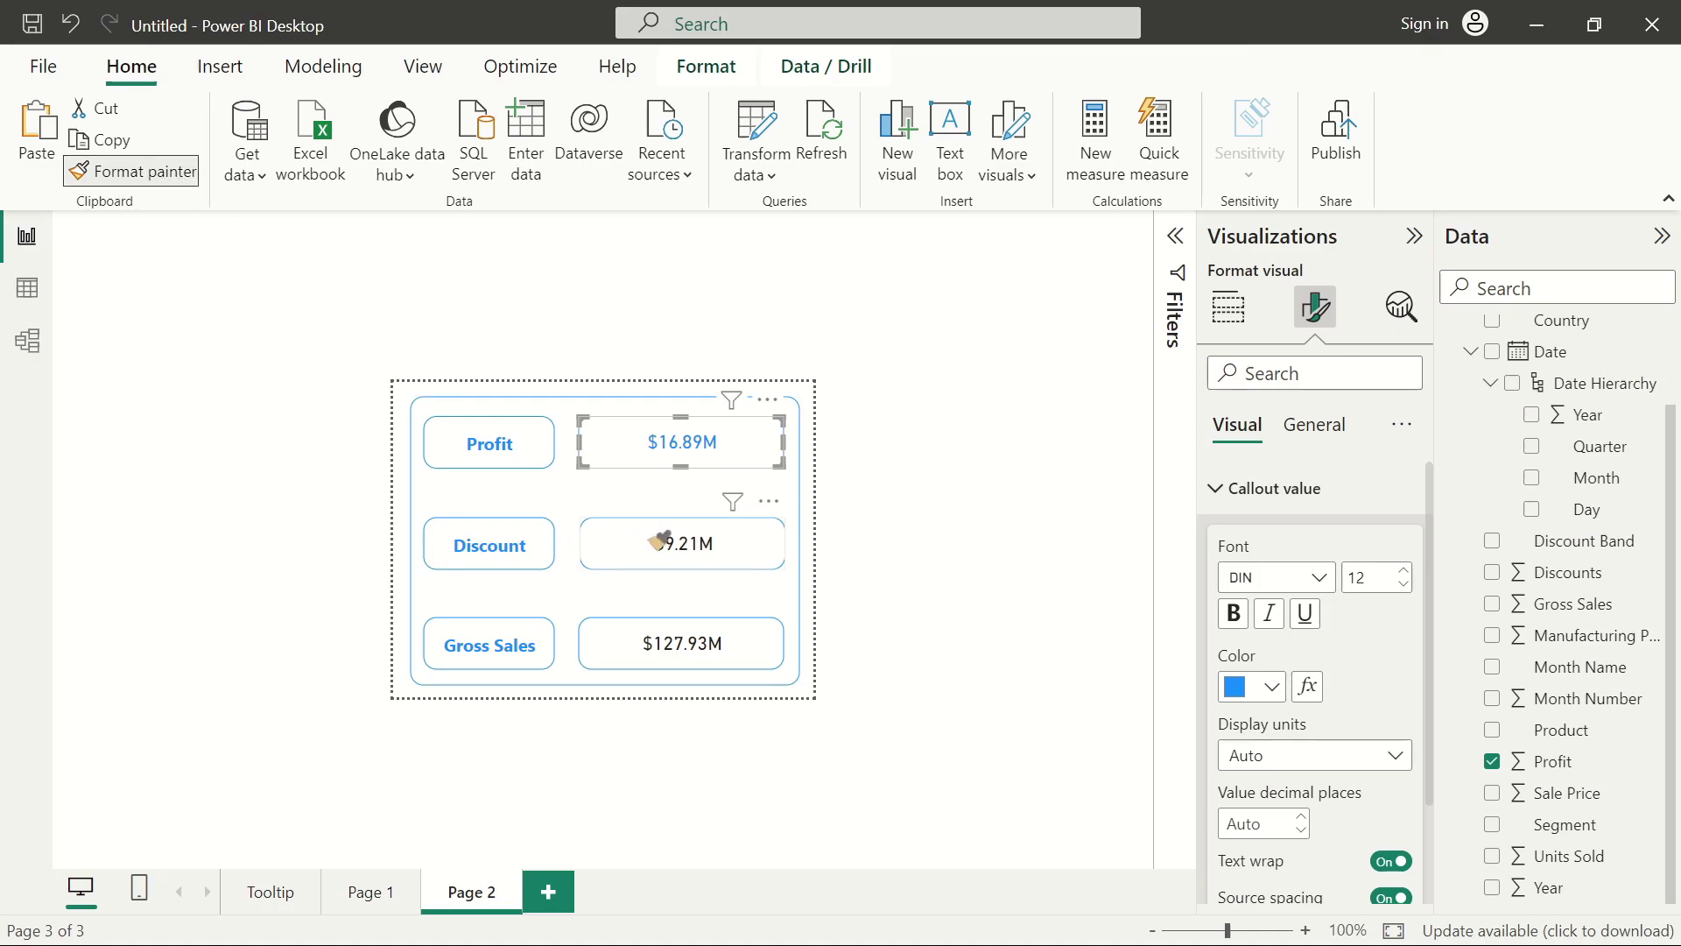
click(661, 541)
click(140, 166)
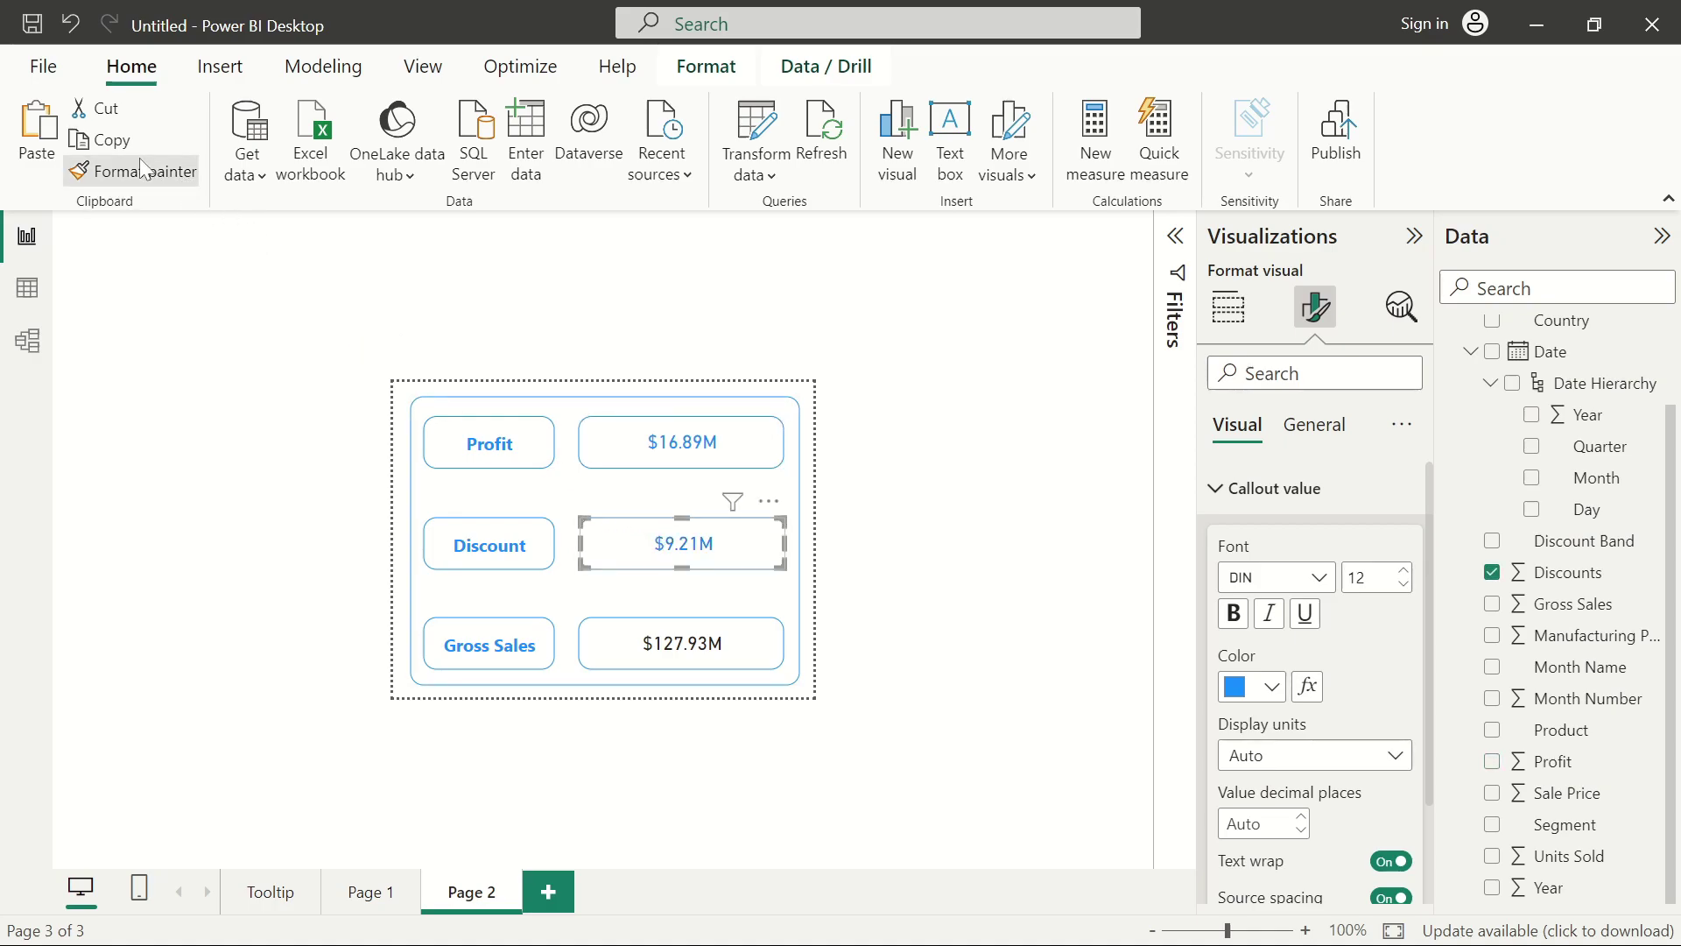
click(713, 634)
click(948, 561)
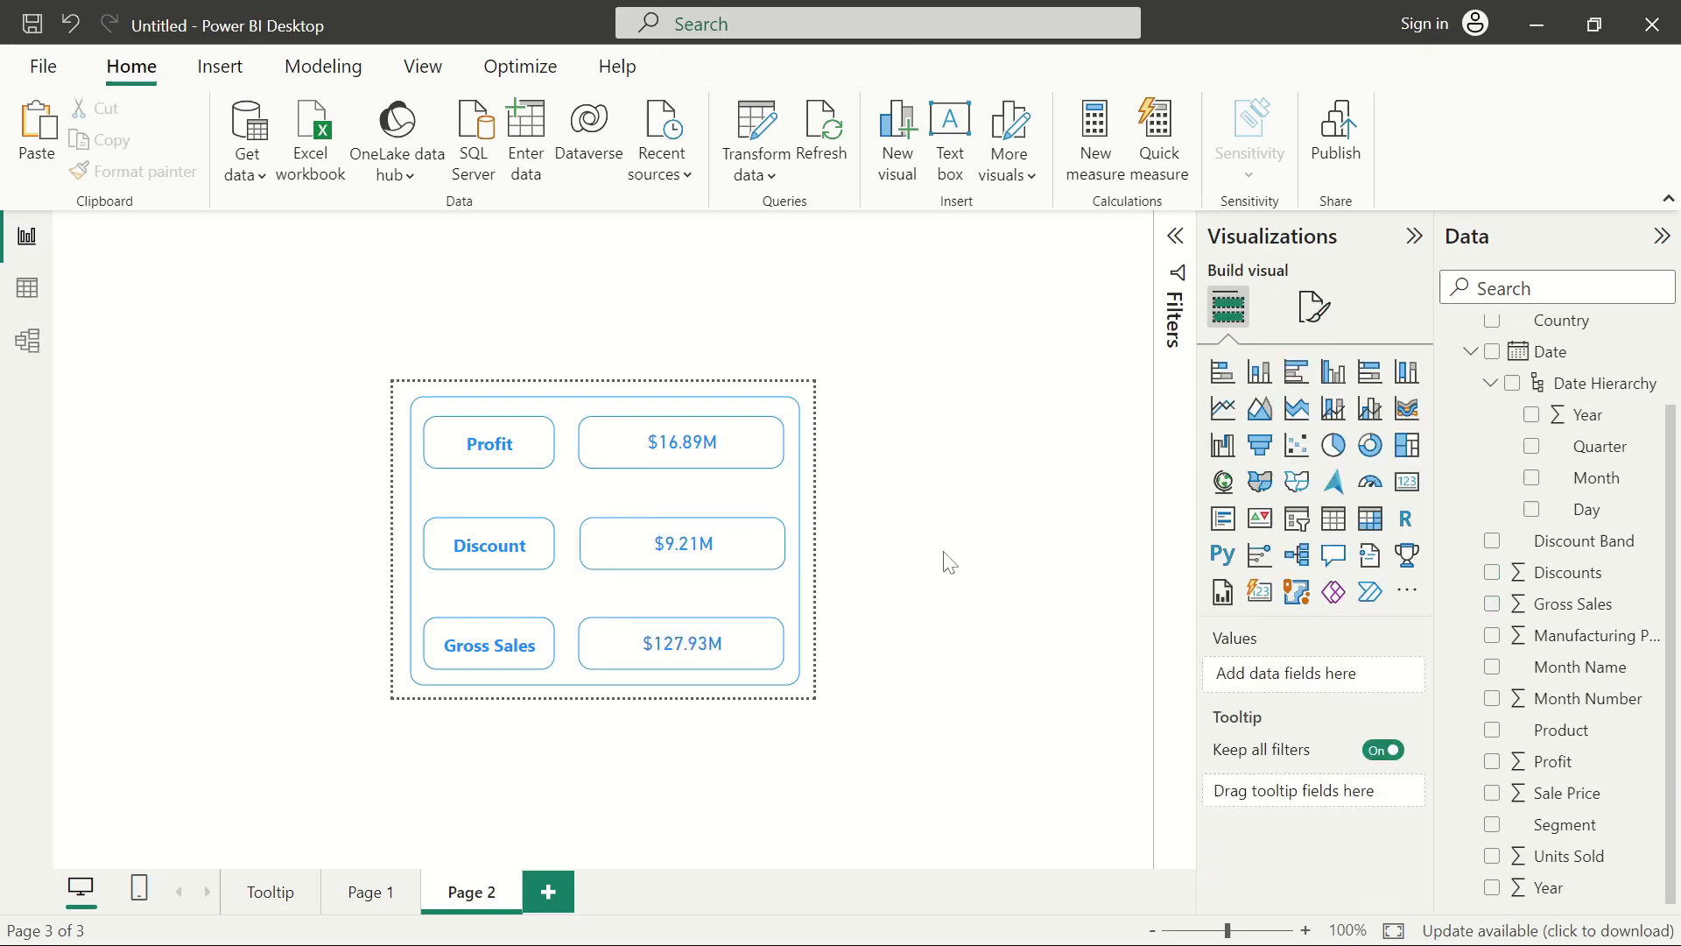
Rename the Page 2 tab to Tooltip1 and add a new blank page after it.
double_click(489, 893)
key(BackSpace)
key(Return)
click(556, 892)
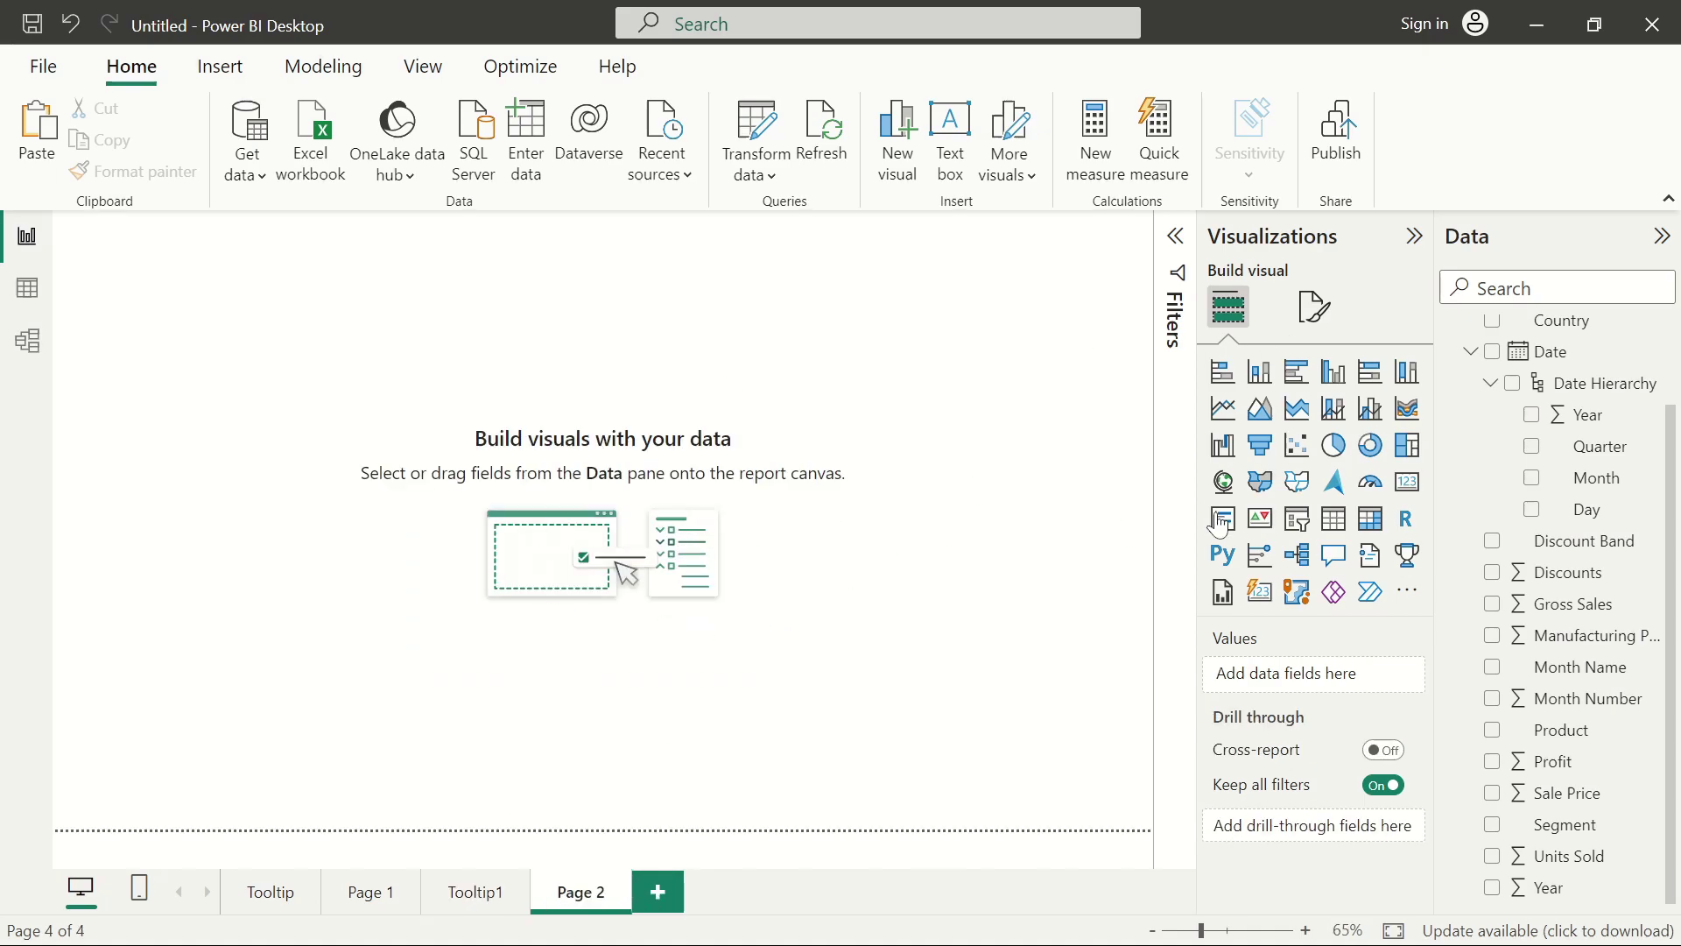
Insert a stacked bar chart, move it to the canvas centre and enlarge it.
scroll(1675, 522, up, 3)
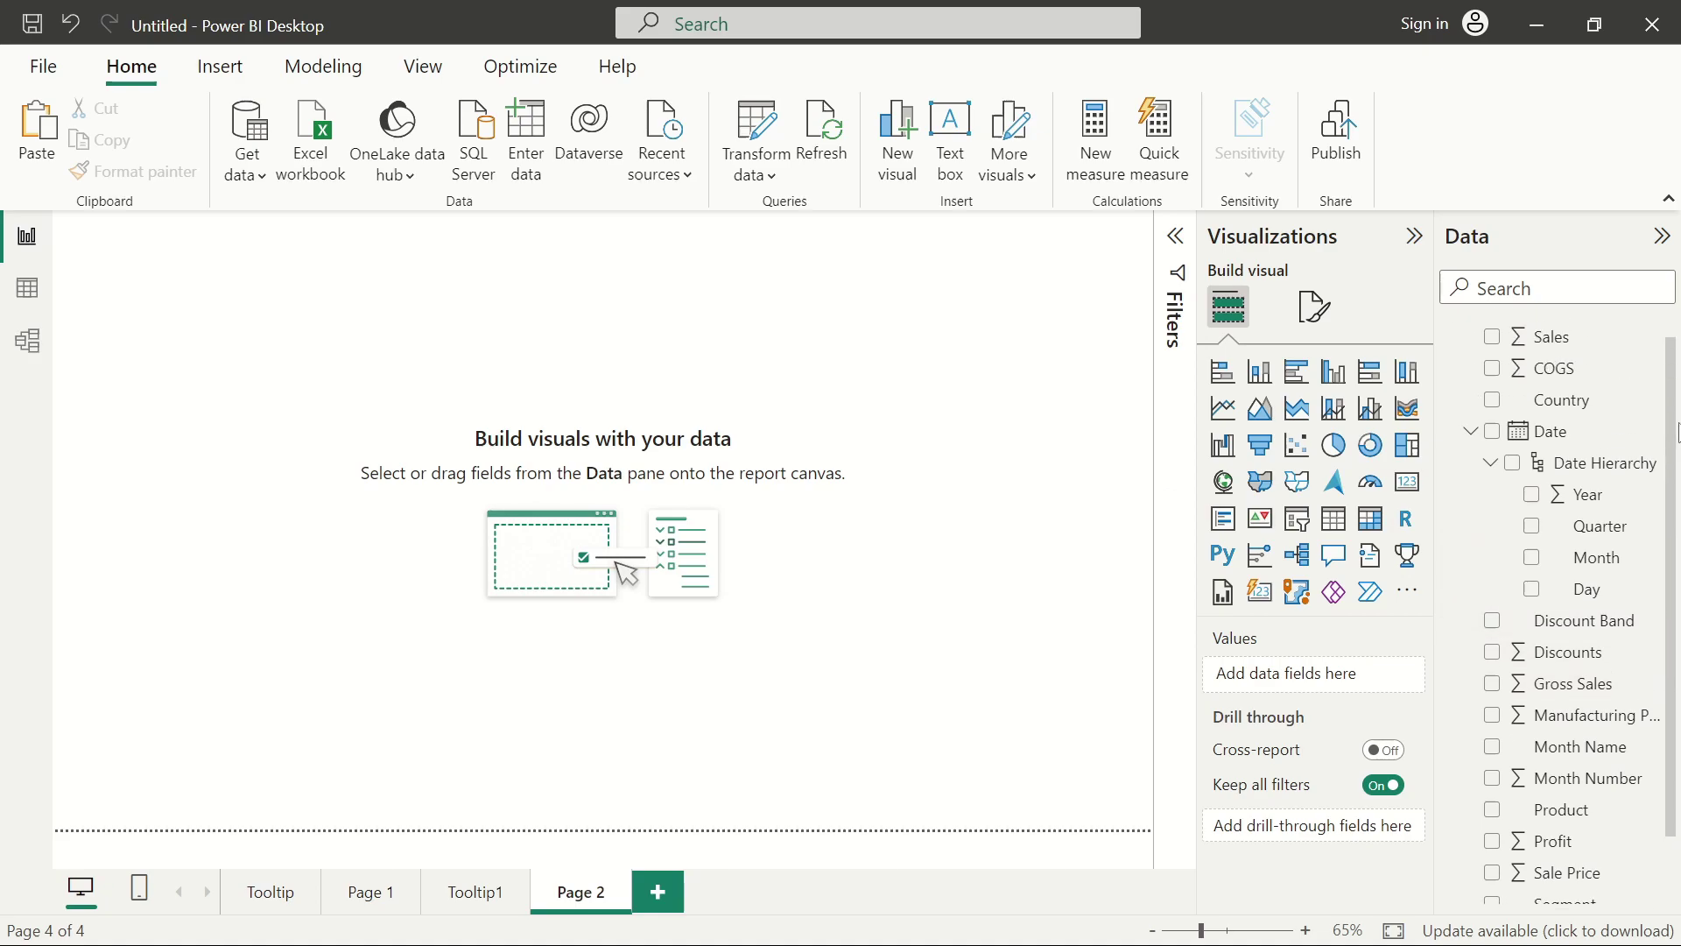
scroll(1670, 696, down, 3)
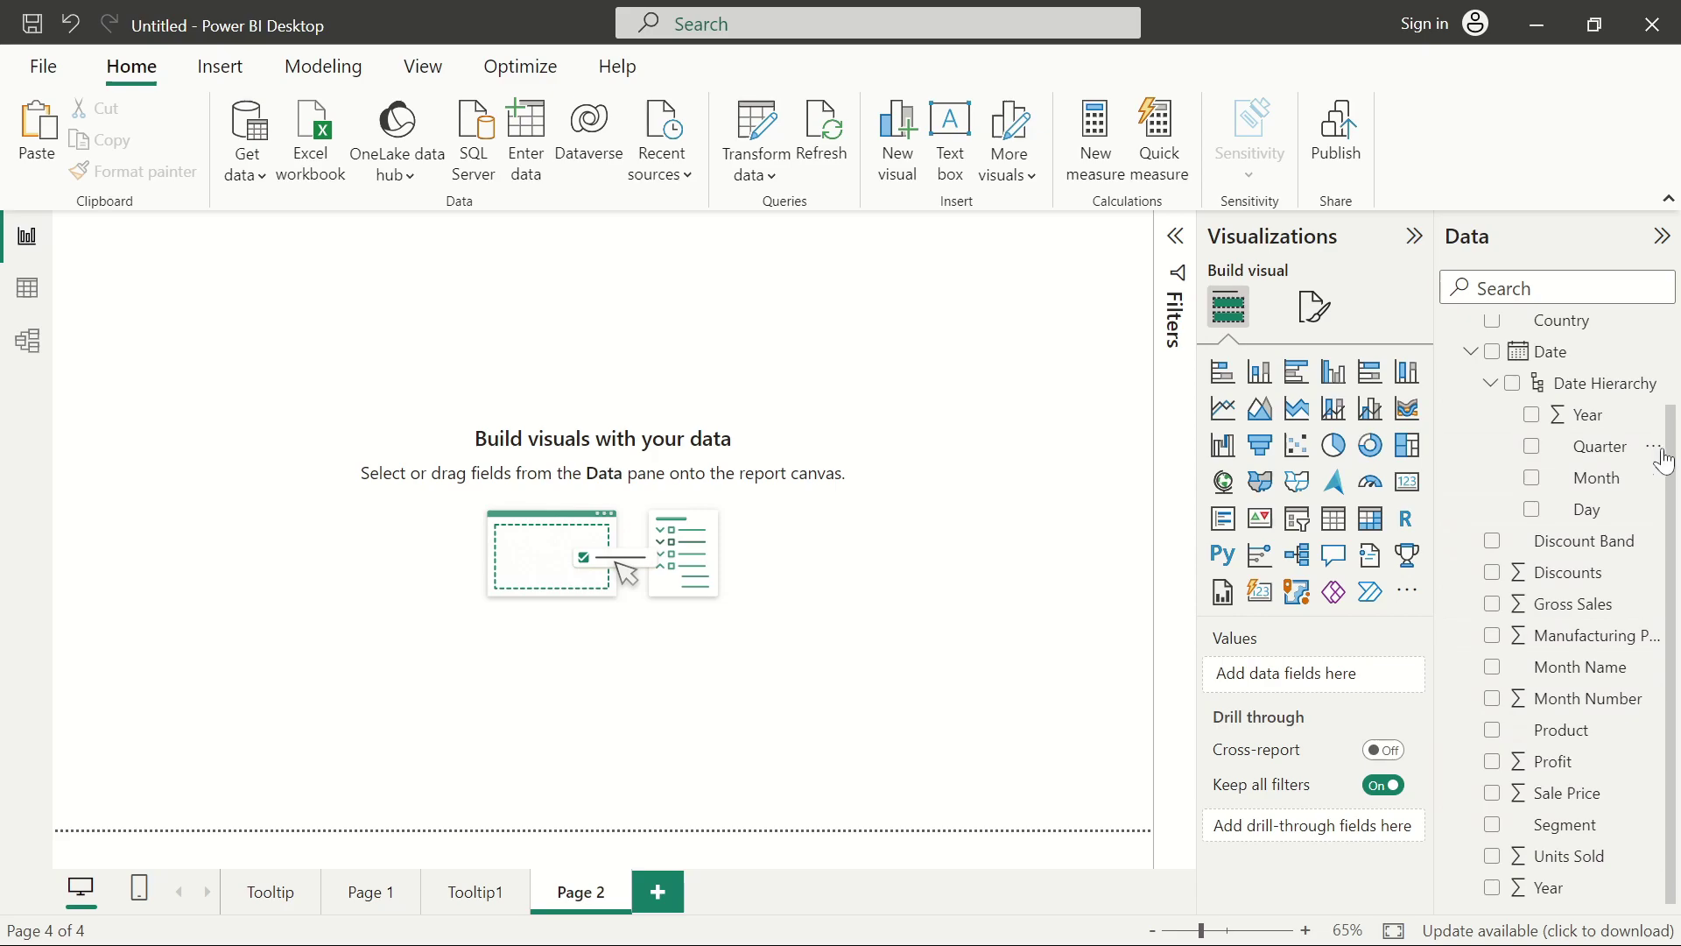
scroll(1674, 525, up, 3)
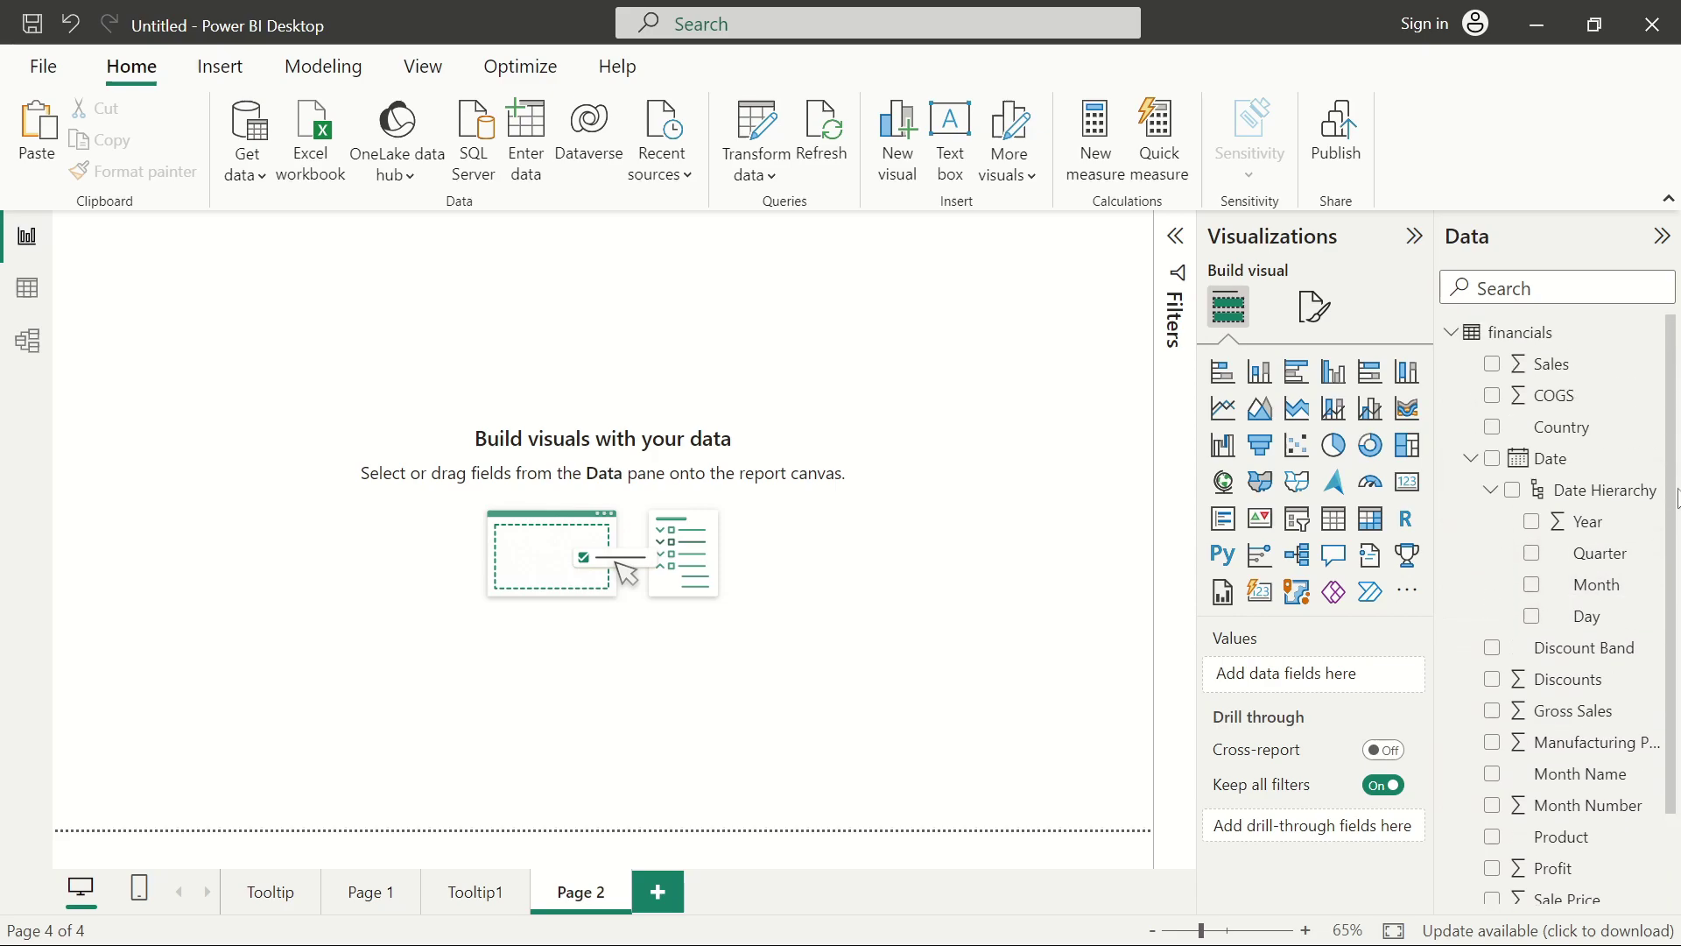
scroll(1674, 665, down, 3)
scroll(1674, 394, up, 3)
scroll(1670, 598, down, 3)
scroll(1674, 525, up, 3)
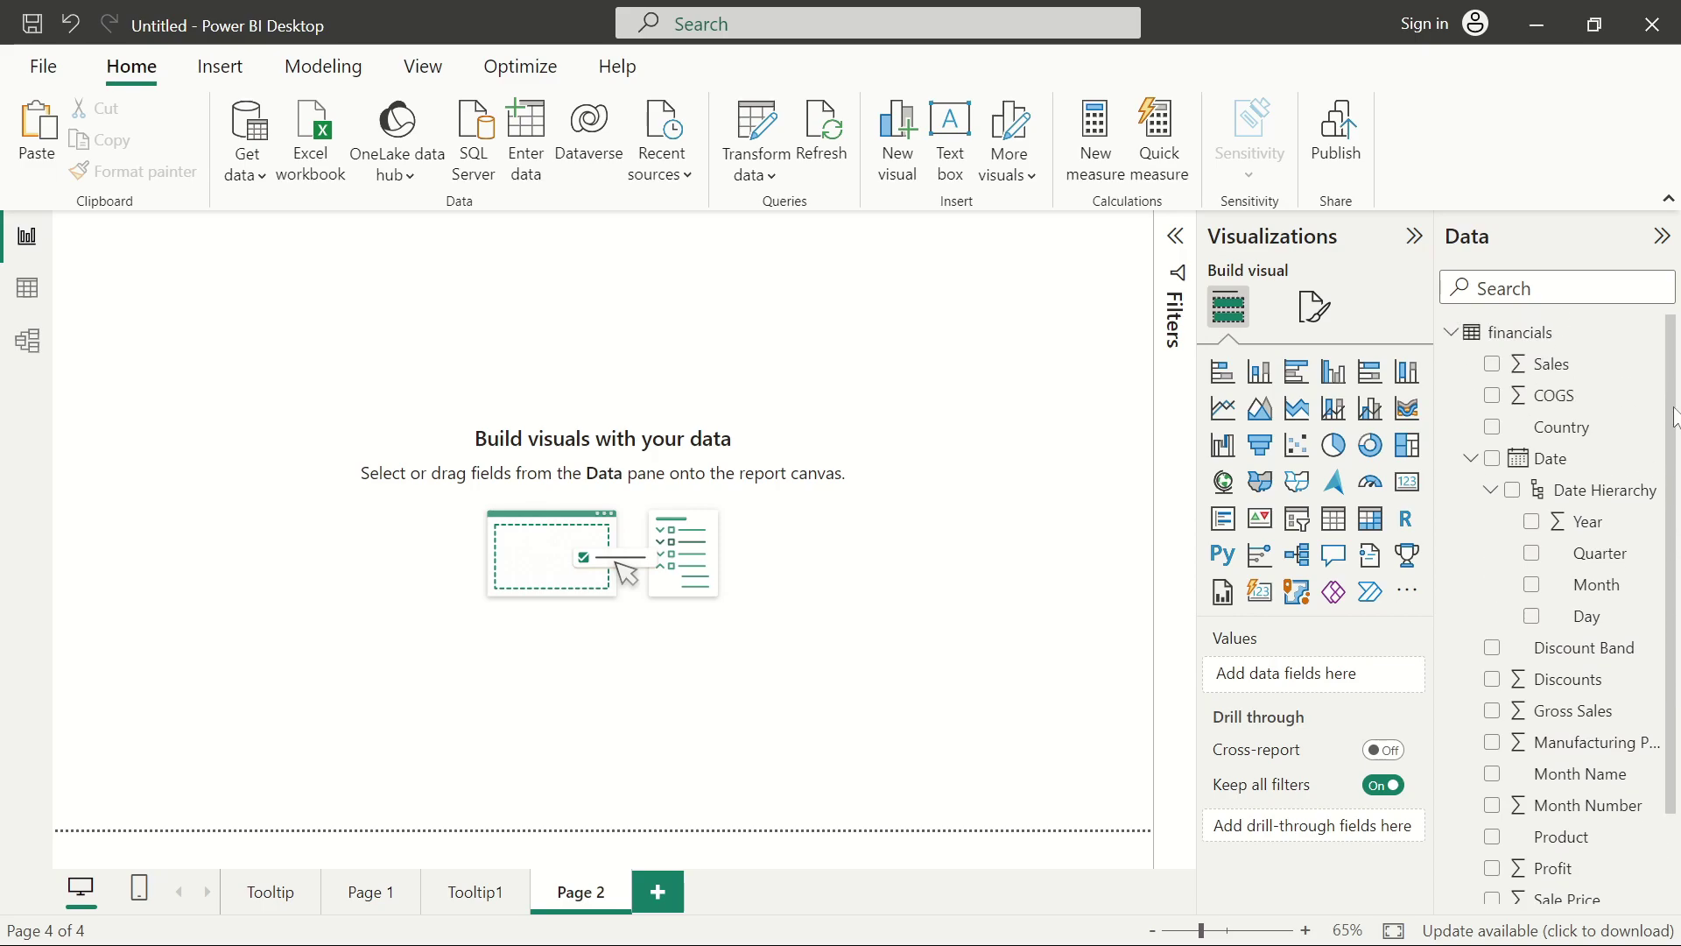
click(1334, 374)
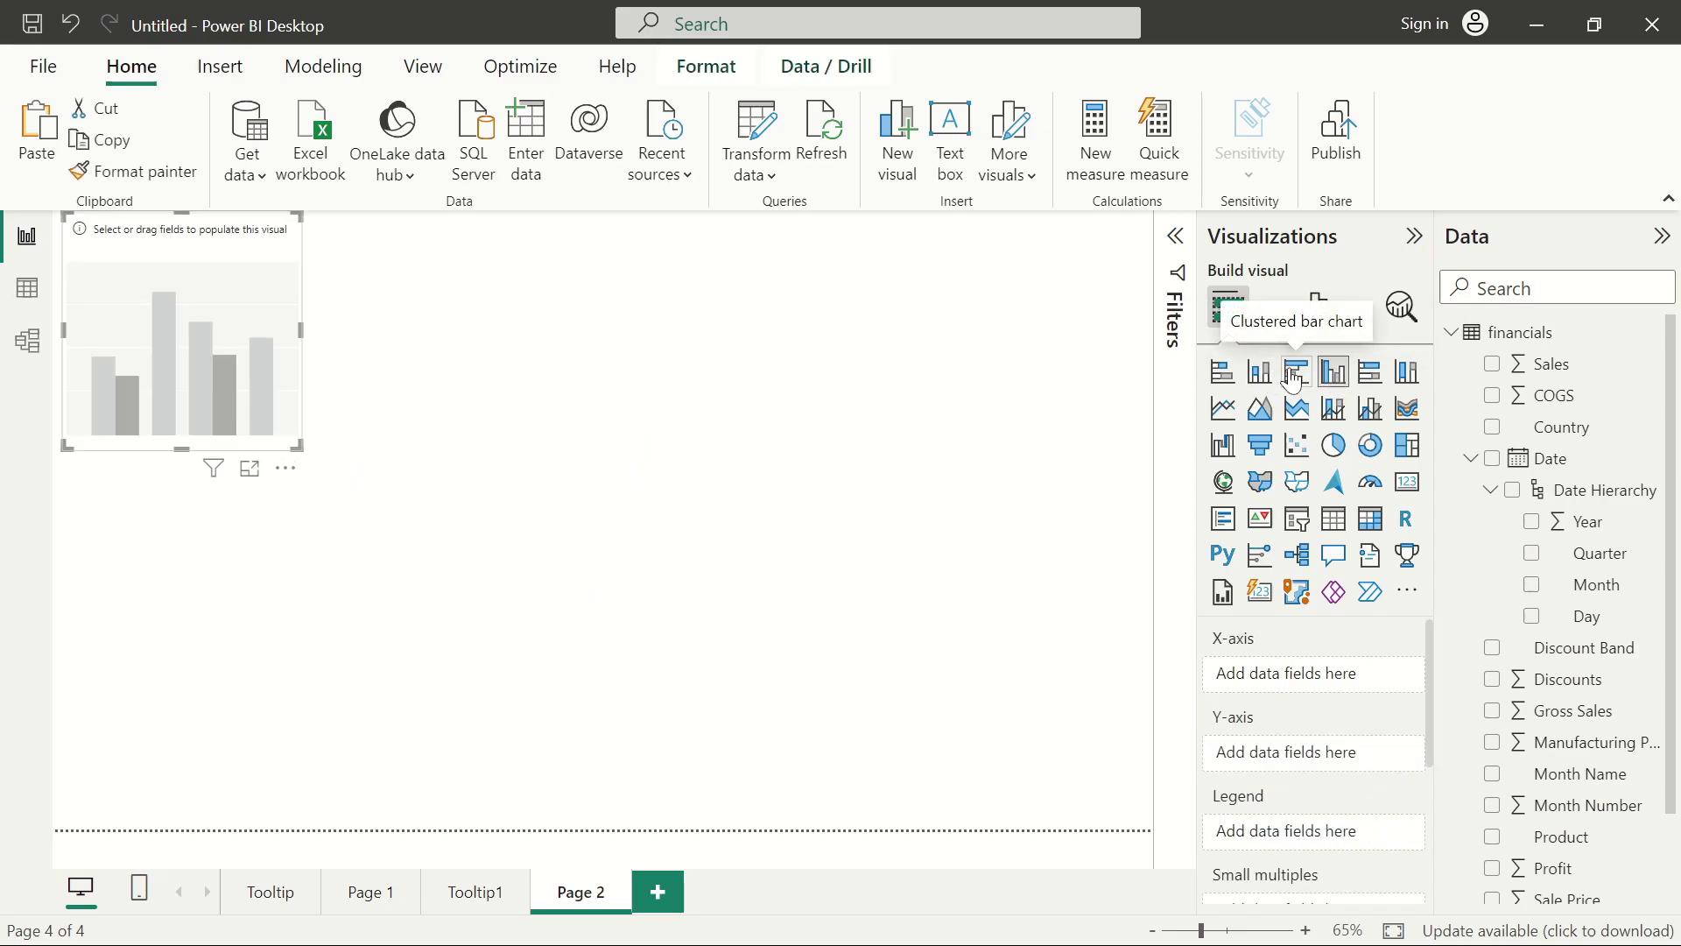
click(1294, 374)
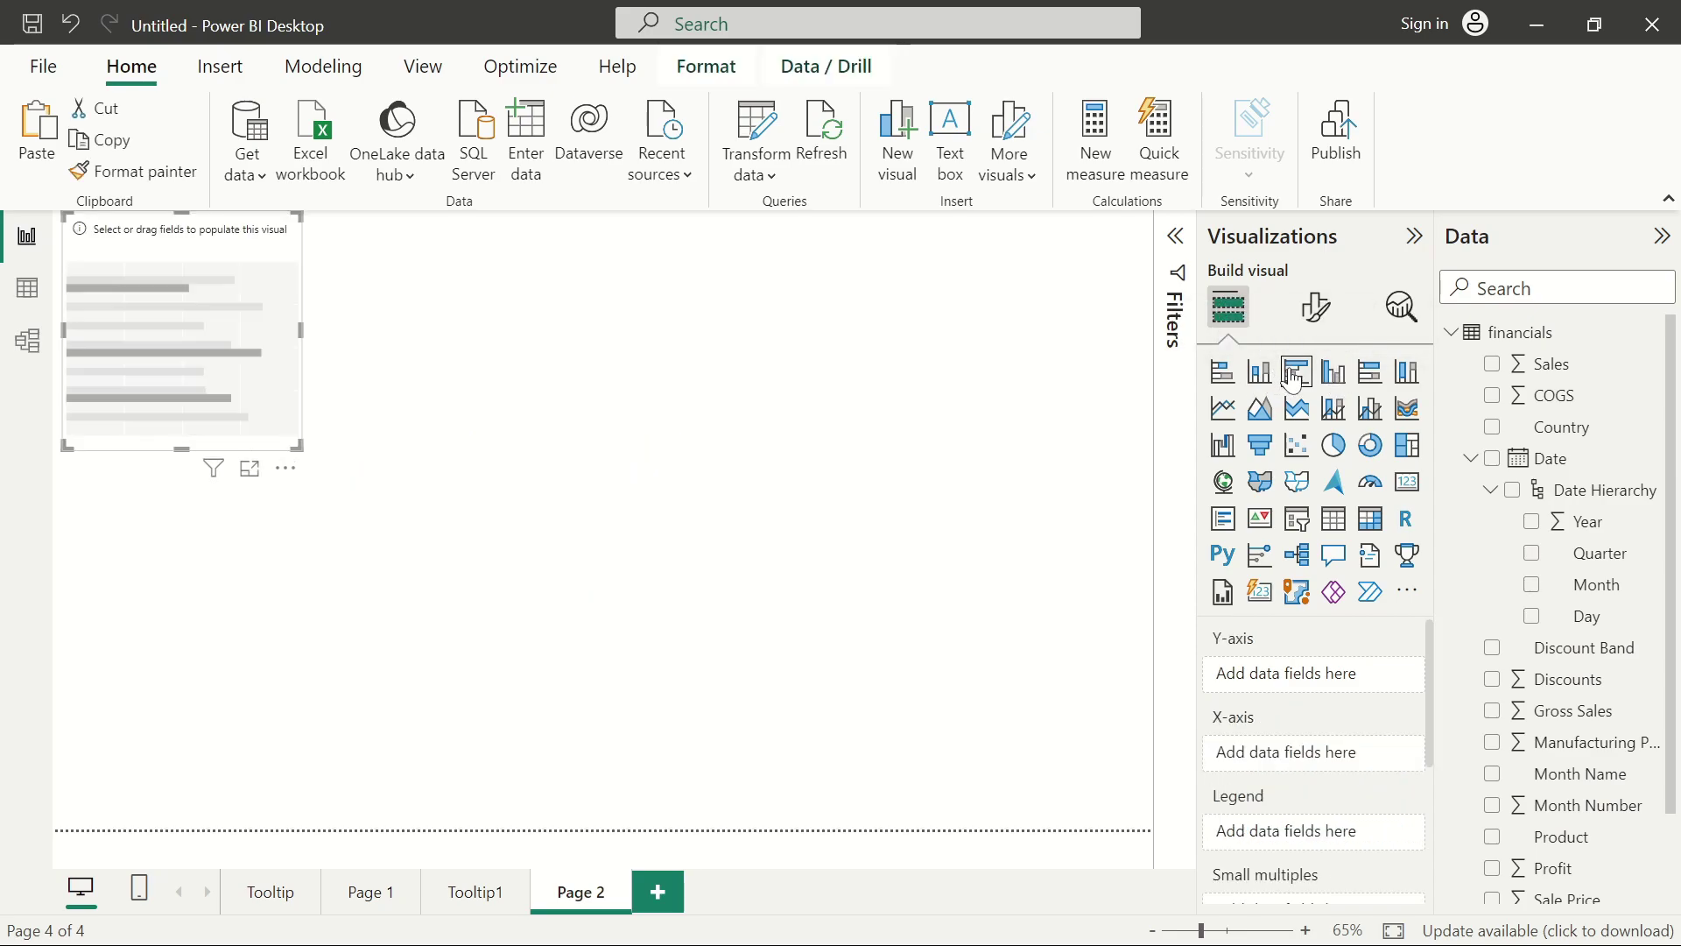
click(1232, 385)
drag(151, 415, 398, 464)
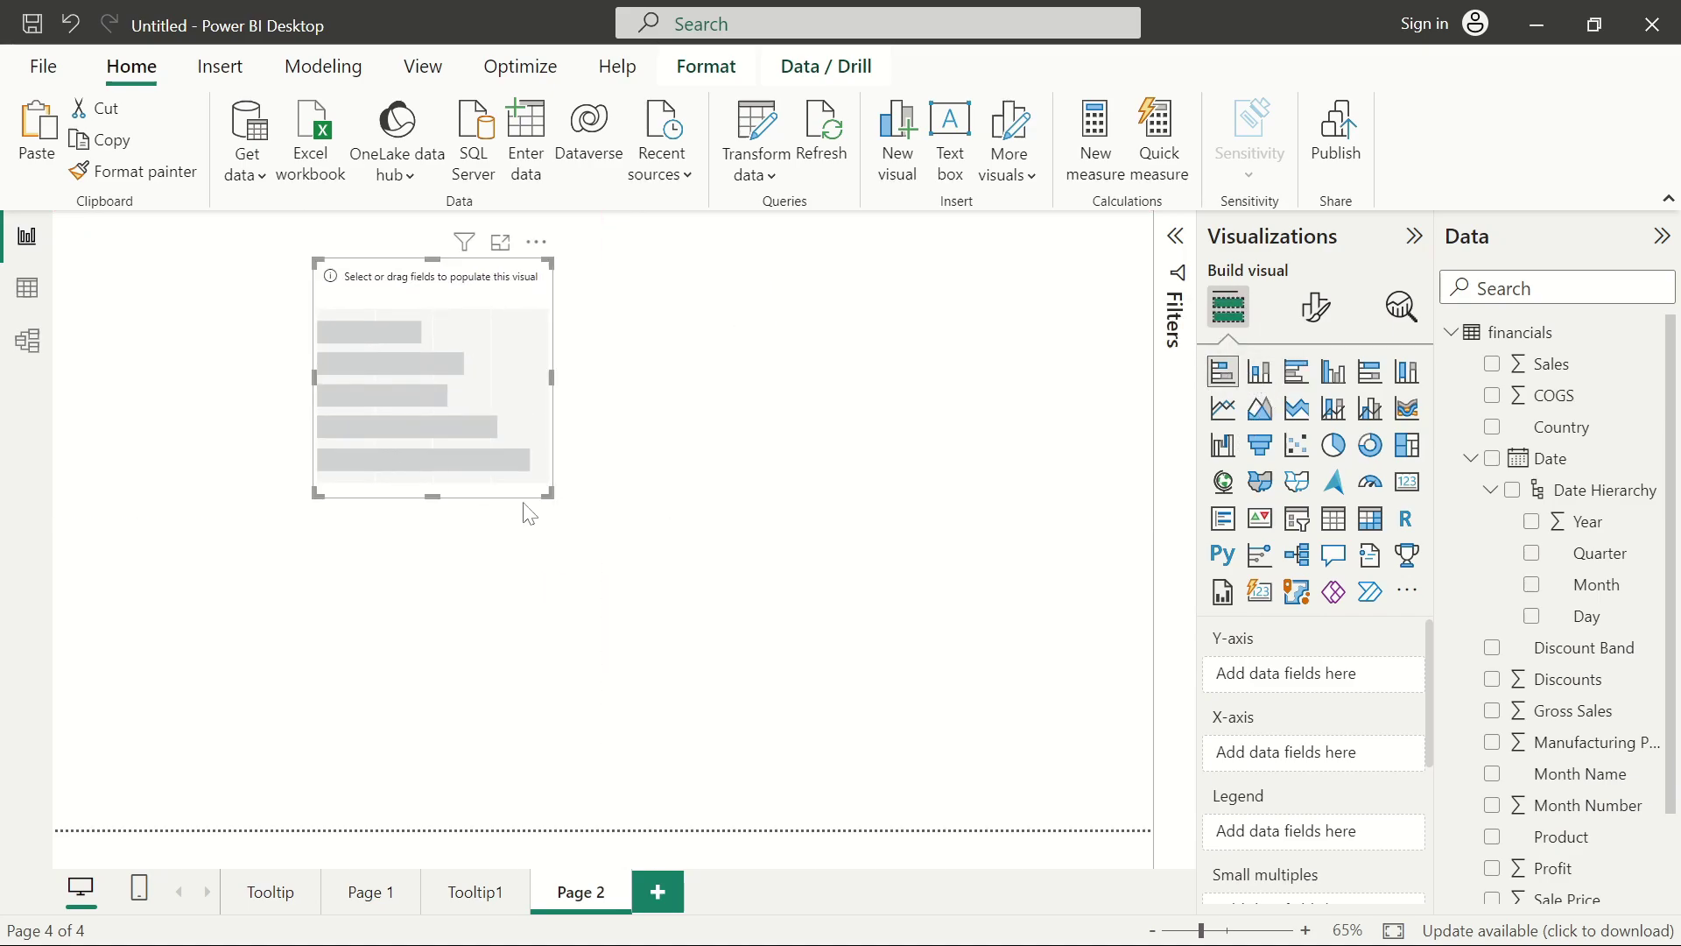
drag(550, 494, 928, 678)
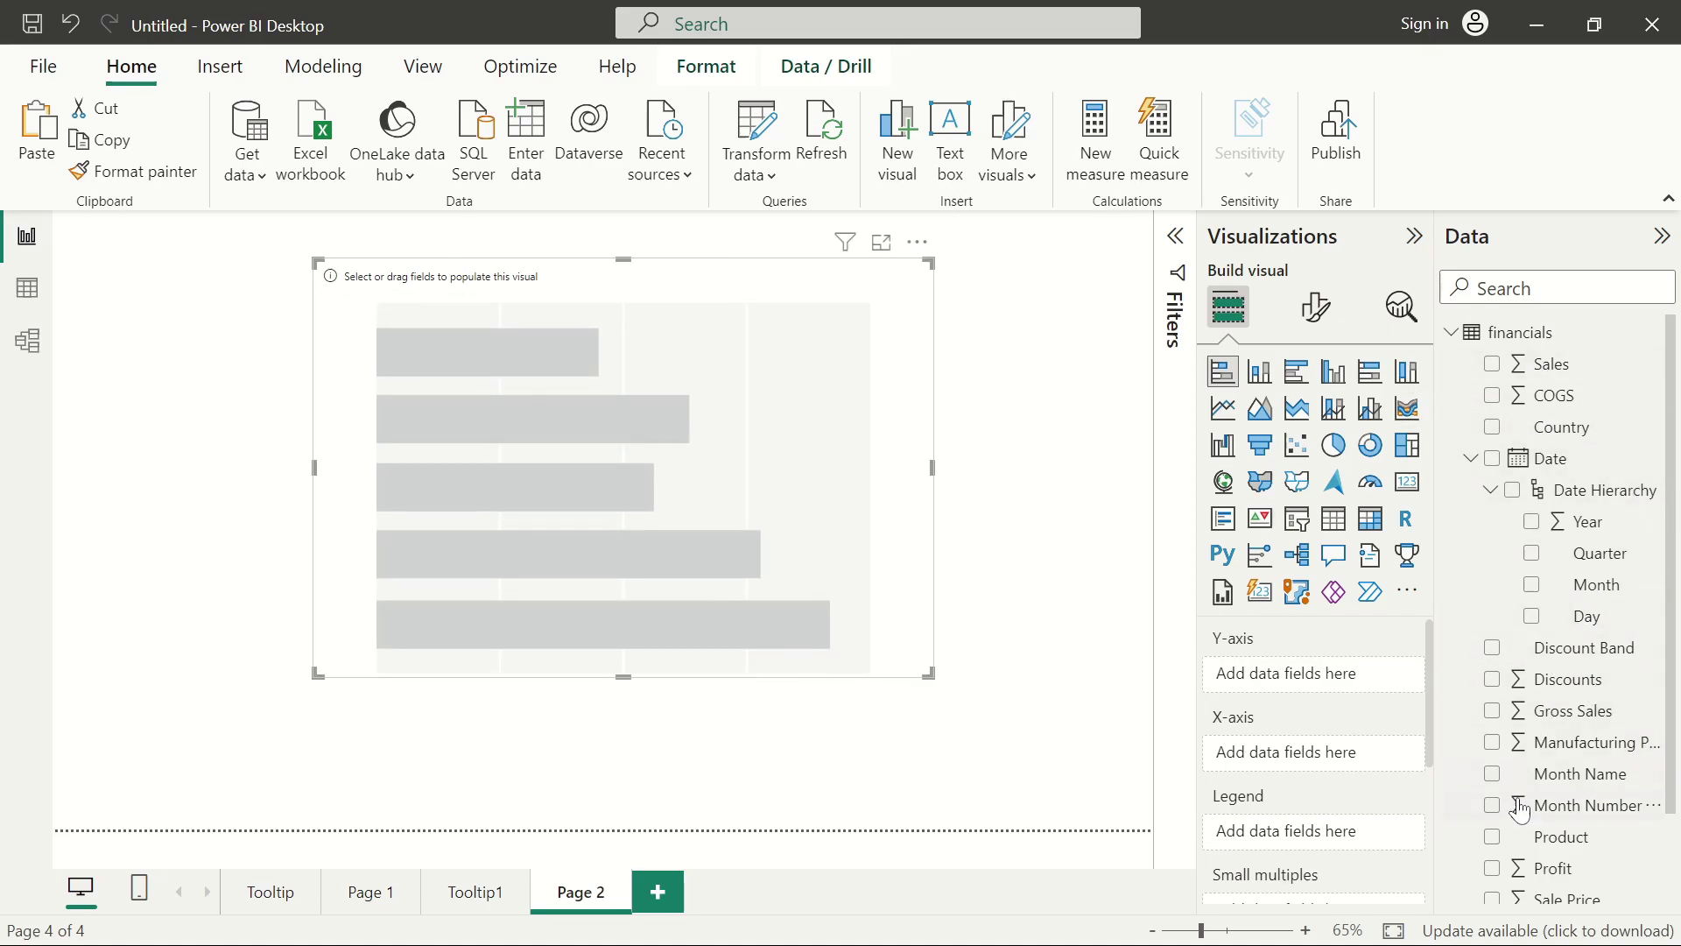
Plot Sum of Sales broken down by Product and enlarge the chart slightly.
click(1492, 375)
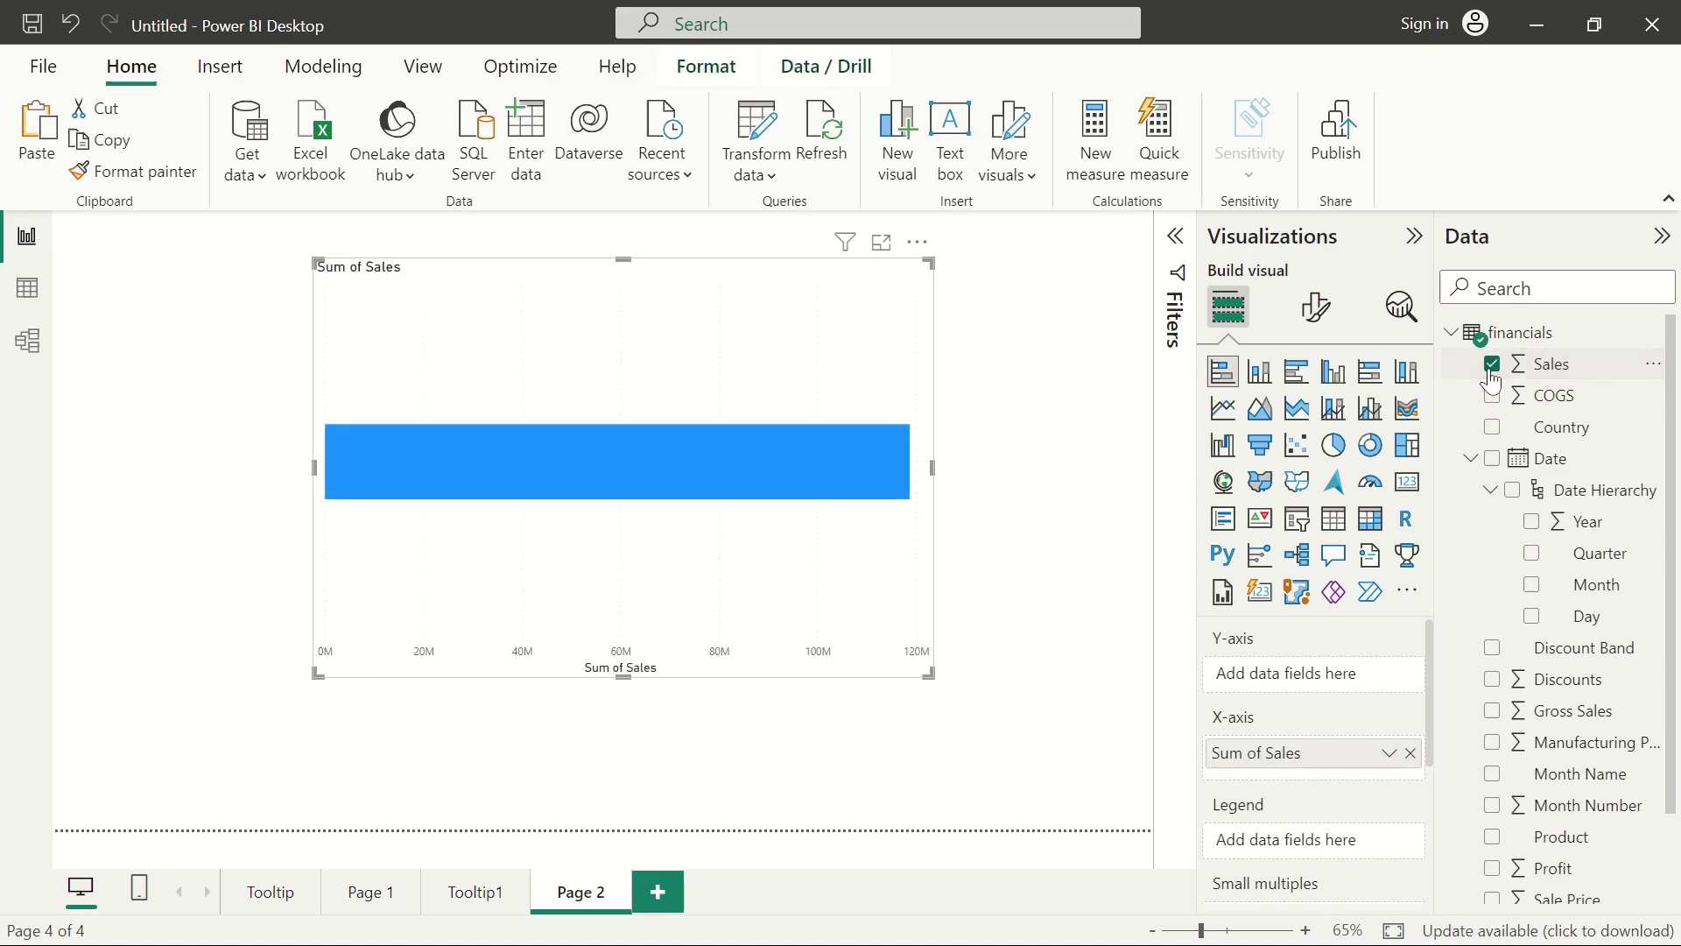
click(1620, 368)
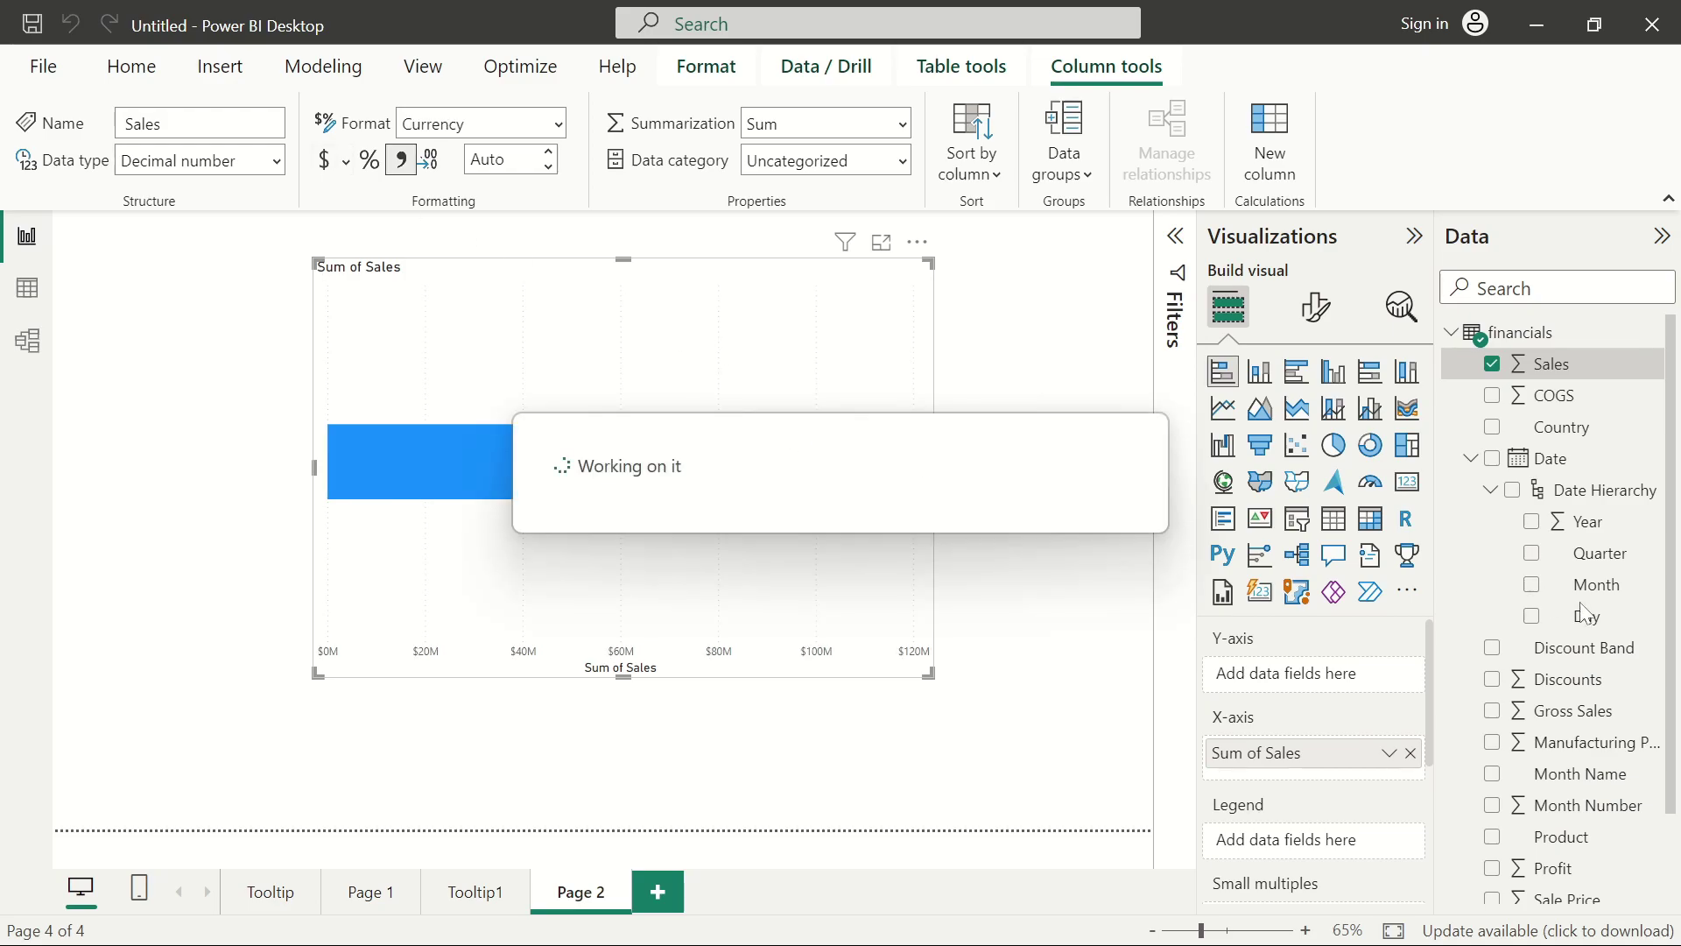
drag(1673, 528, 1673, 755)
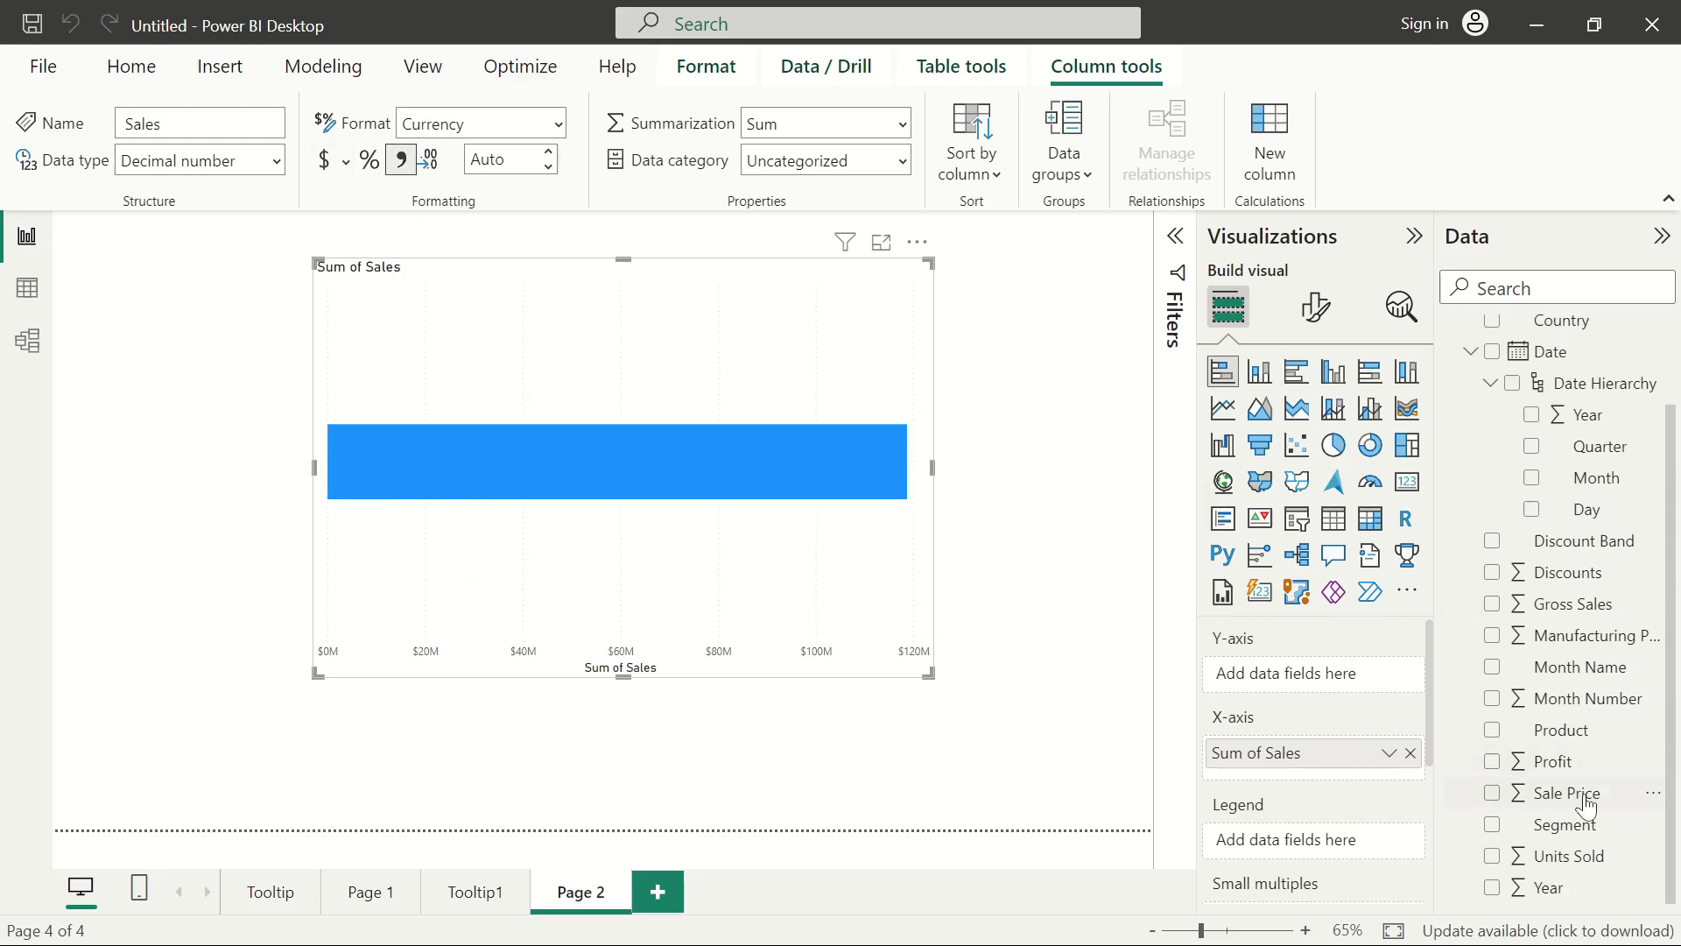
click(1493, 740)
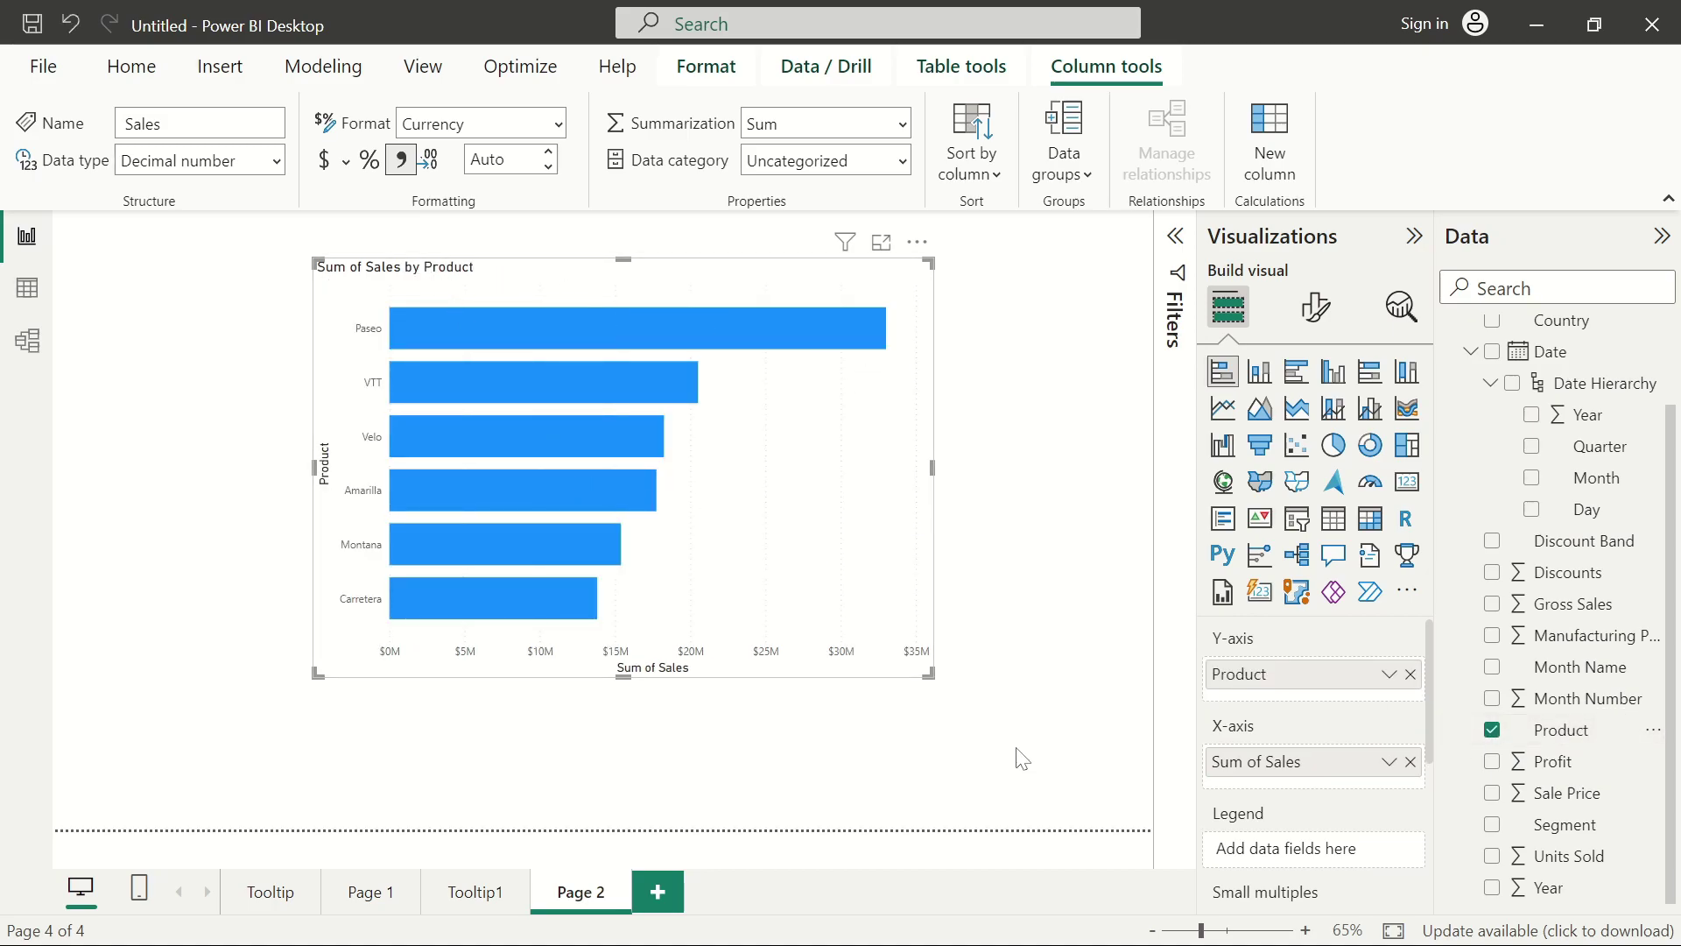
drag(928, 675, 1054, 731)
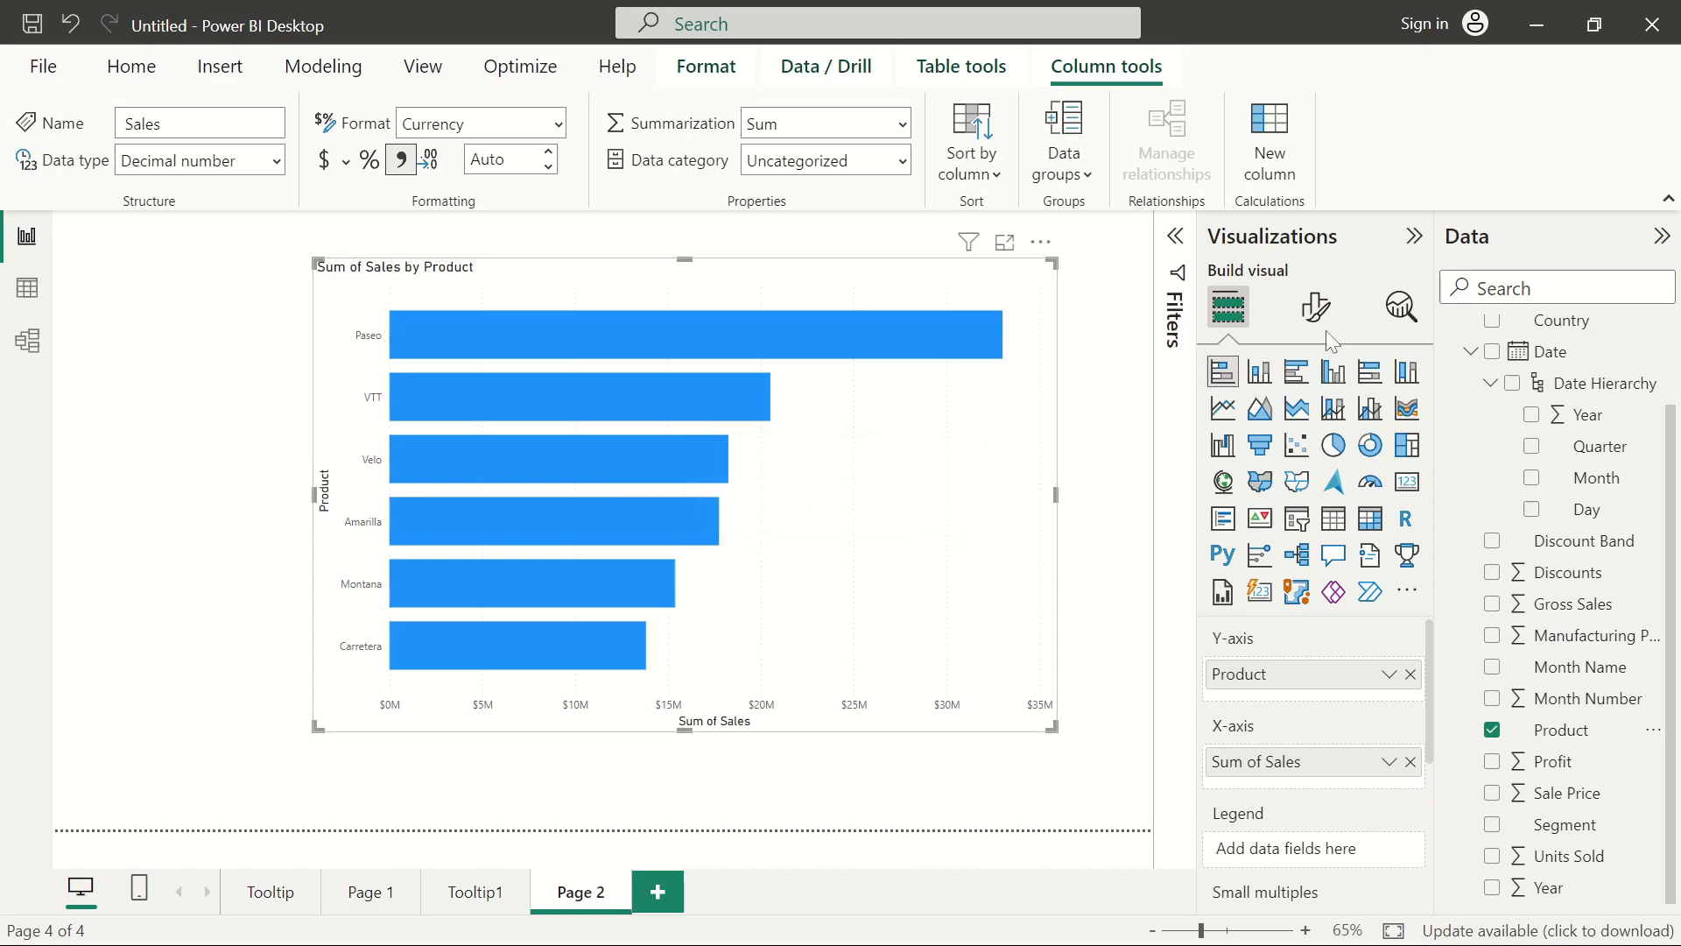
Set the Sales by Product chart's tooltip to the Tooltip1 report page.
click(1132, 402)
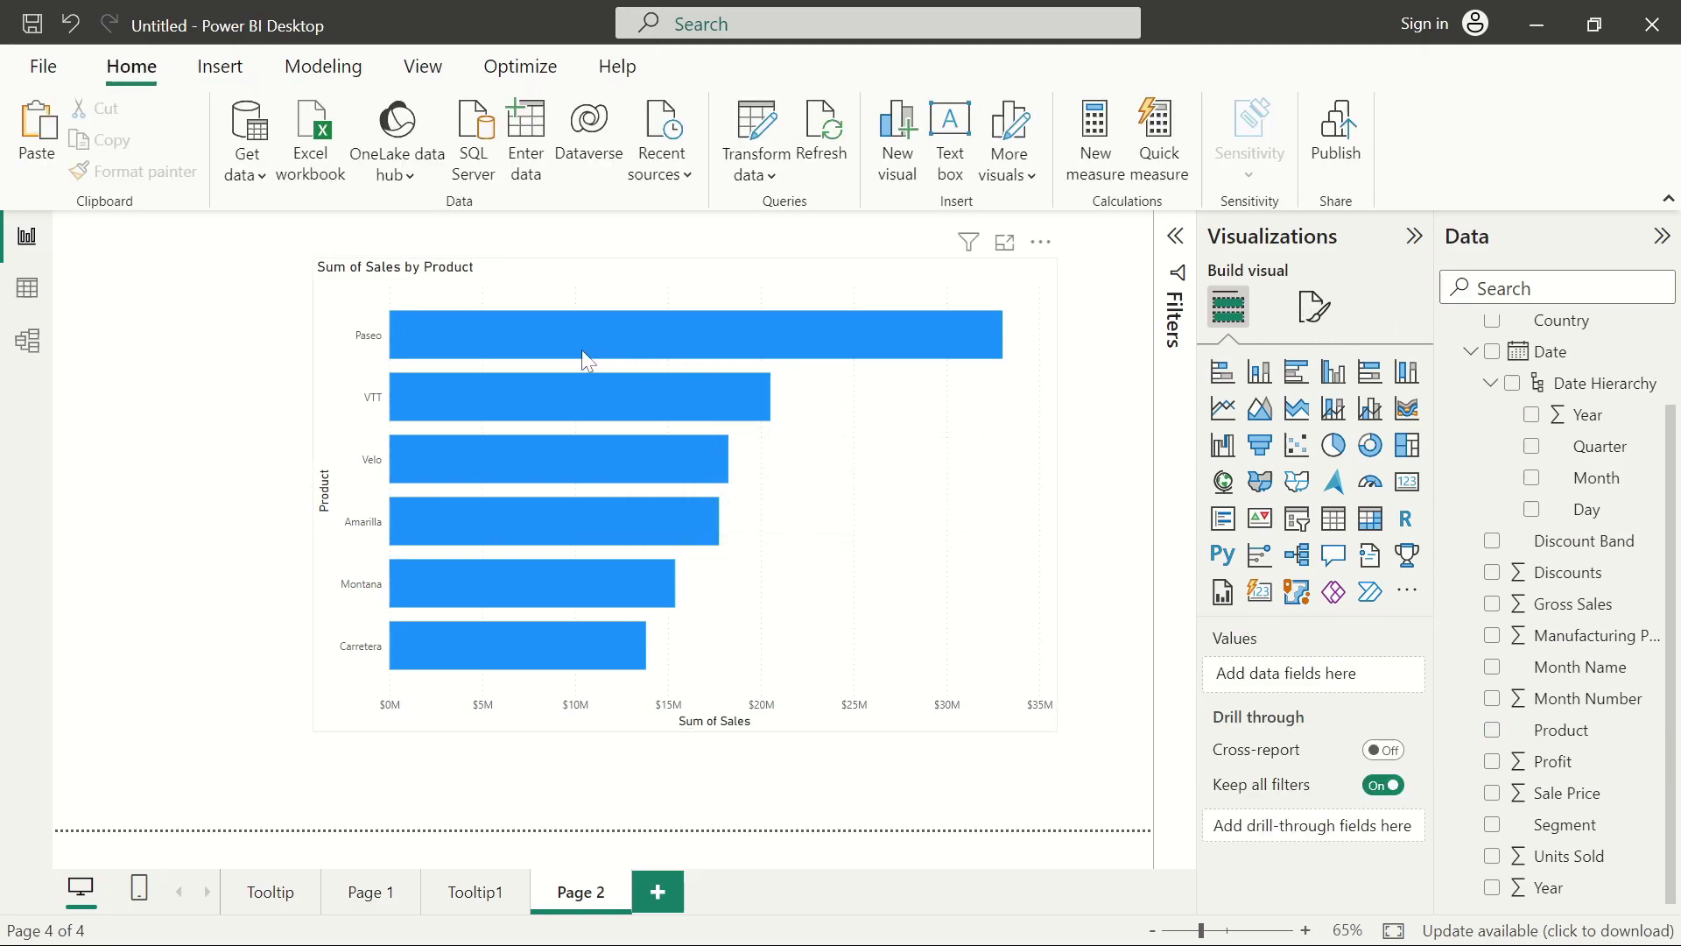
mouse_move(525, 352)
click(1331, 312)
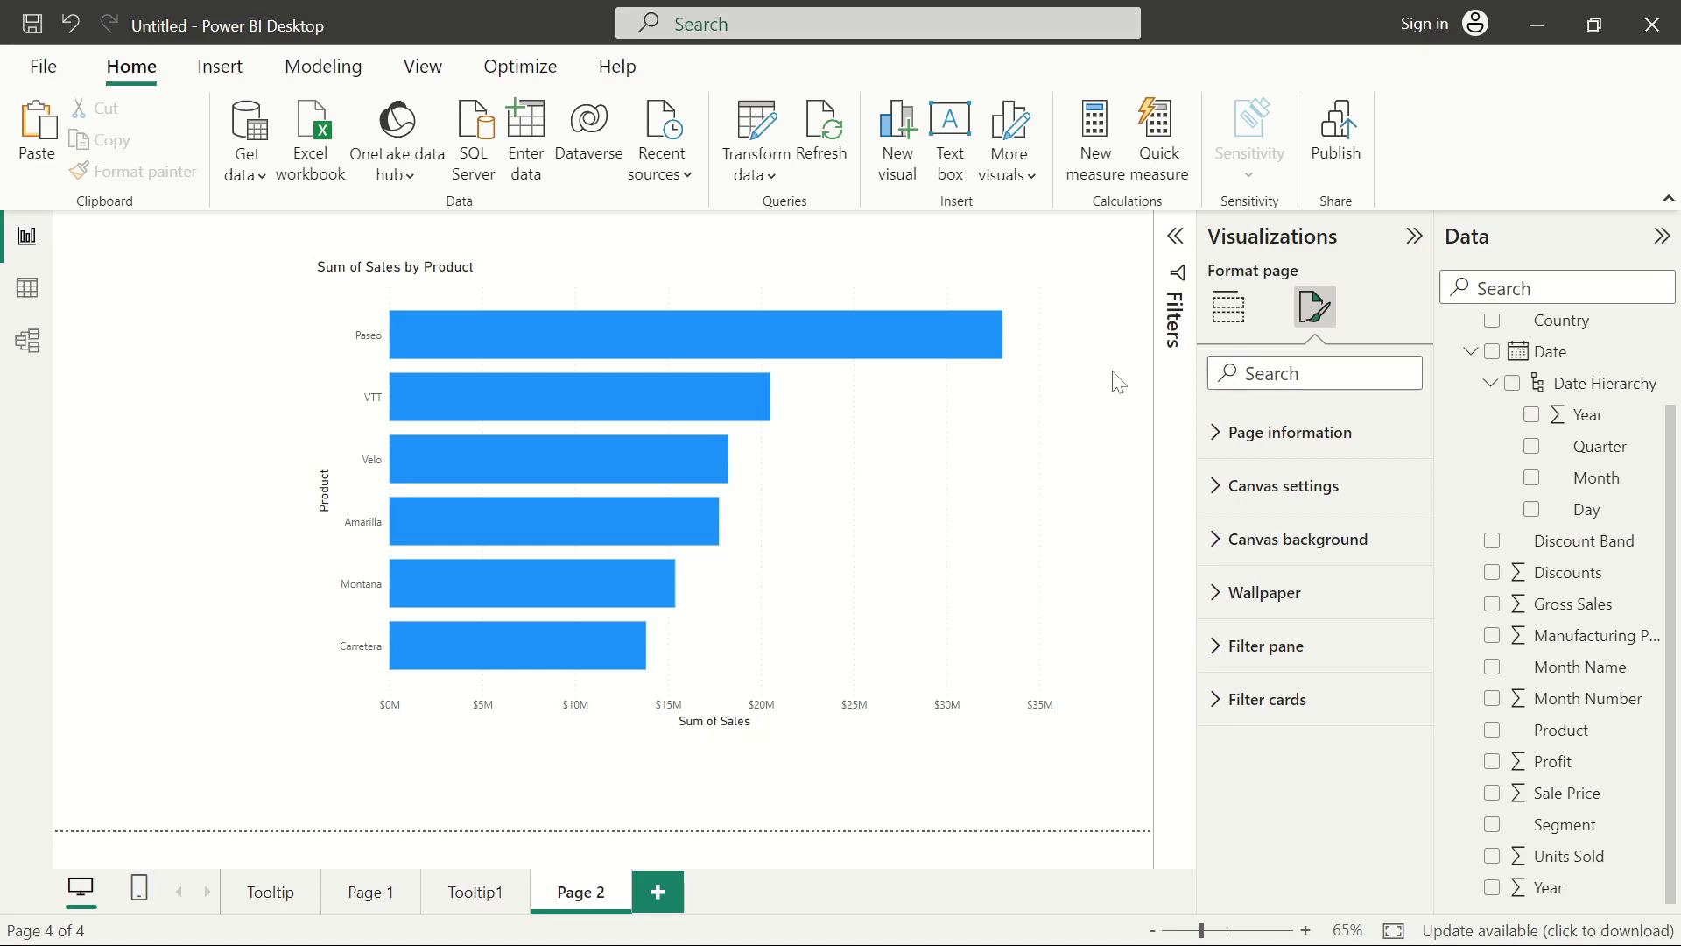
click(926, 467)
click(1316, 429)
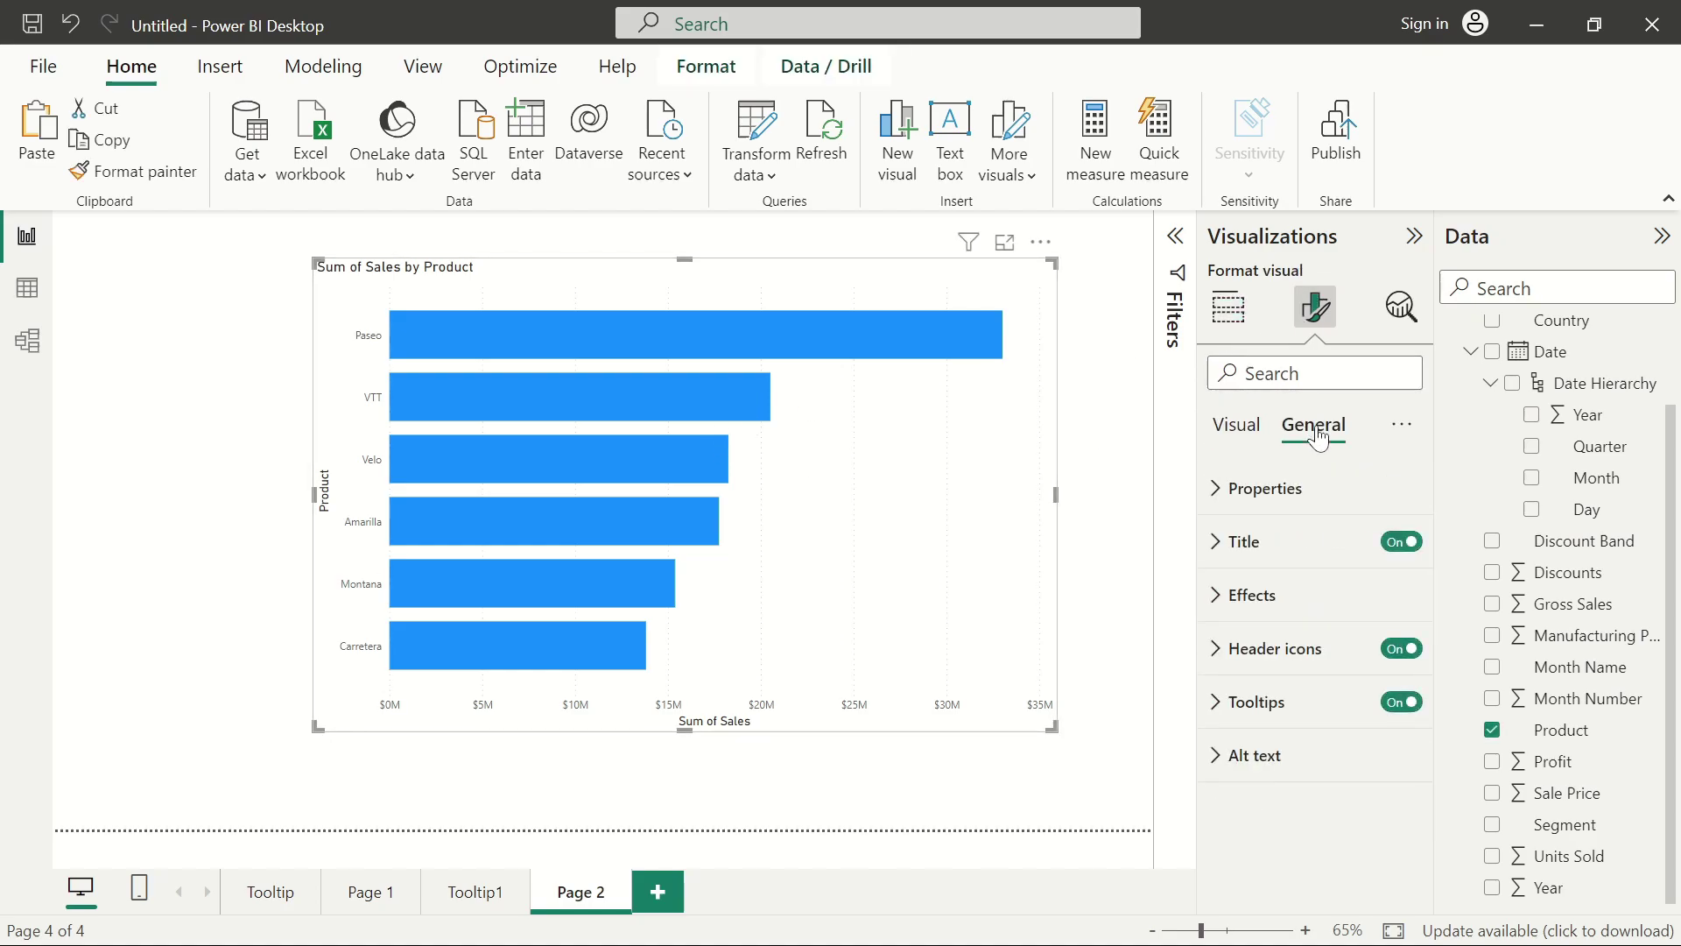
click(1223, 722)
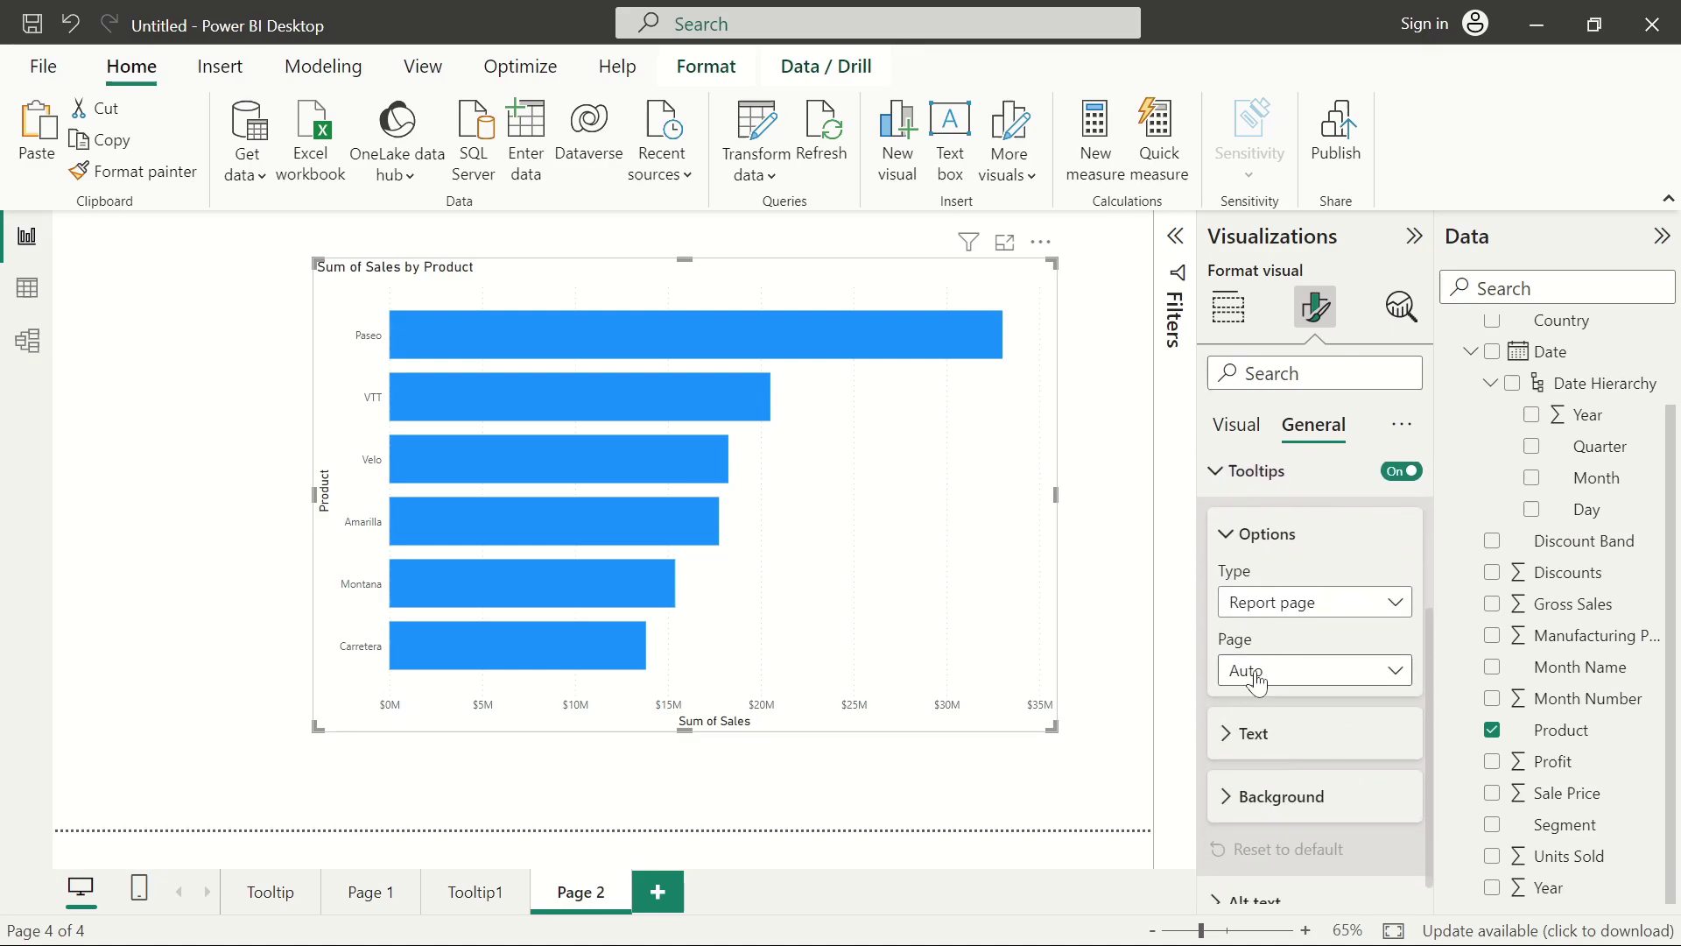
click(1292, 679)
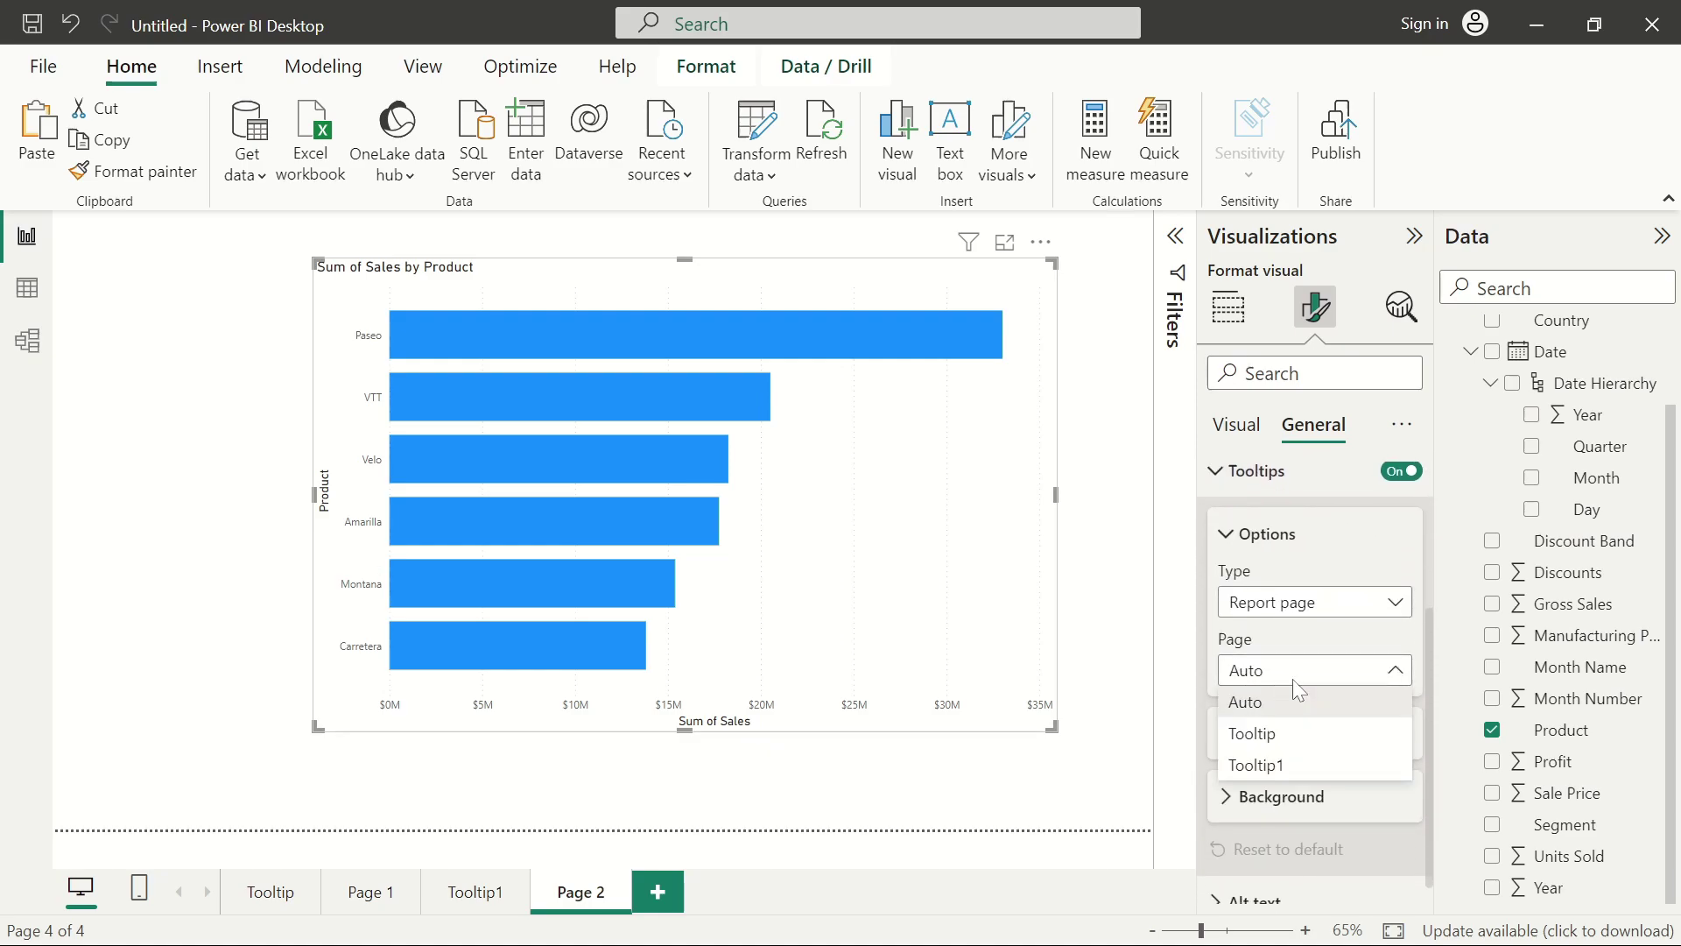
click(1289, 765)
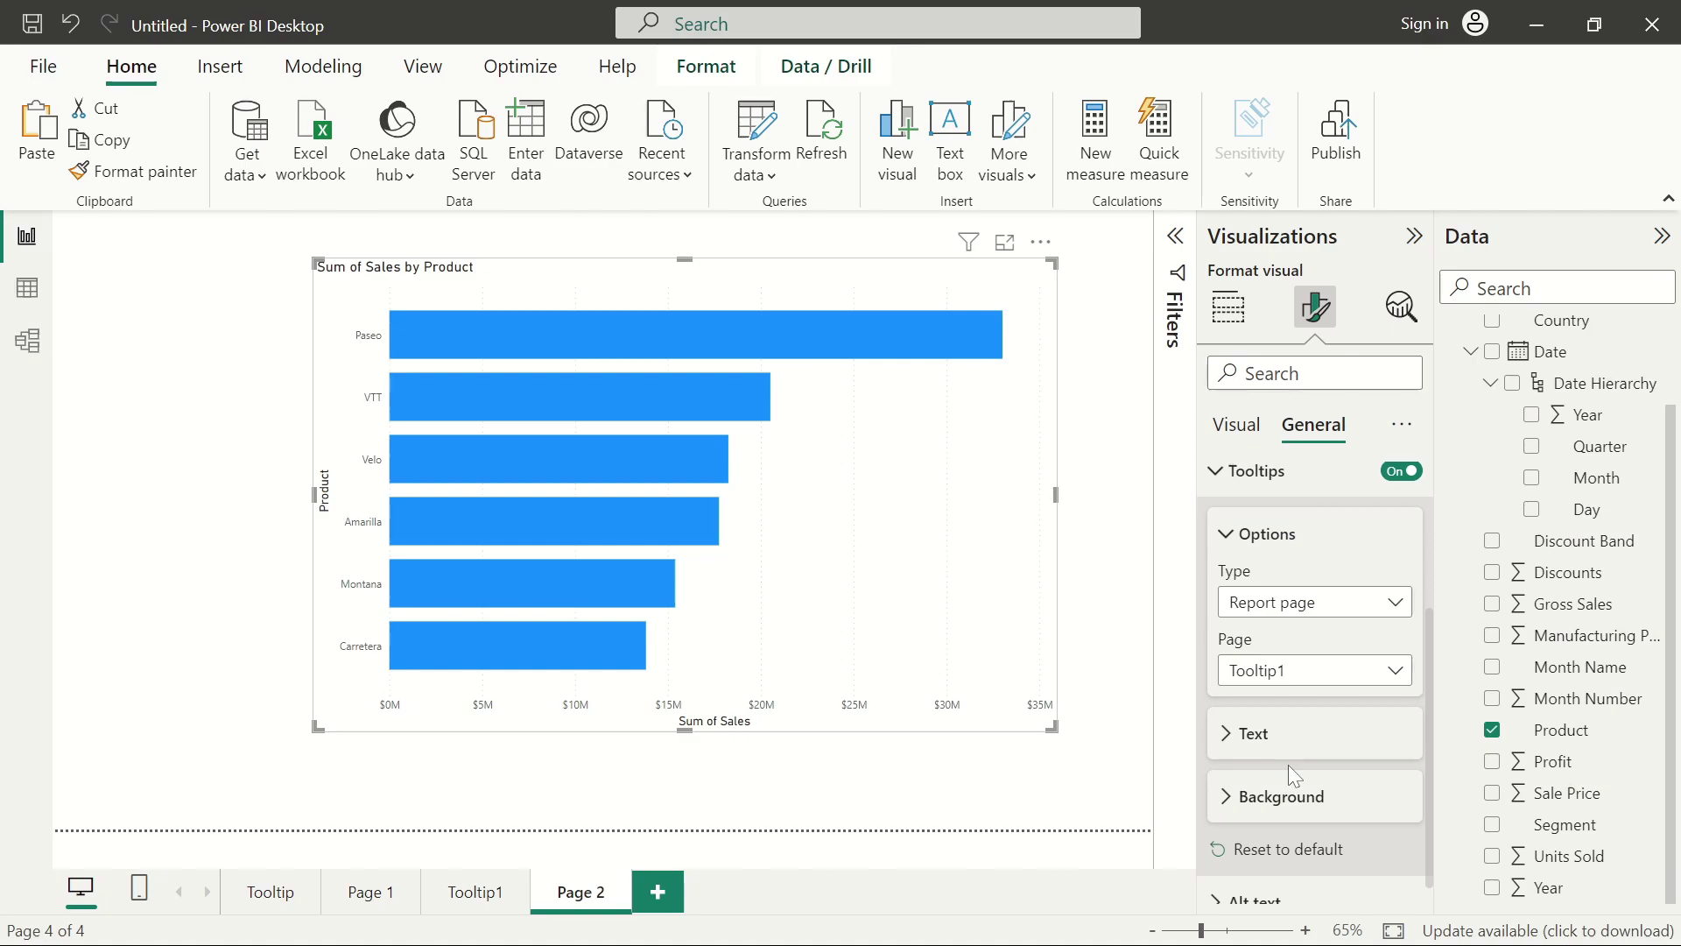
click(1229, 306)
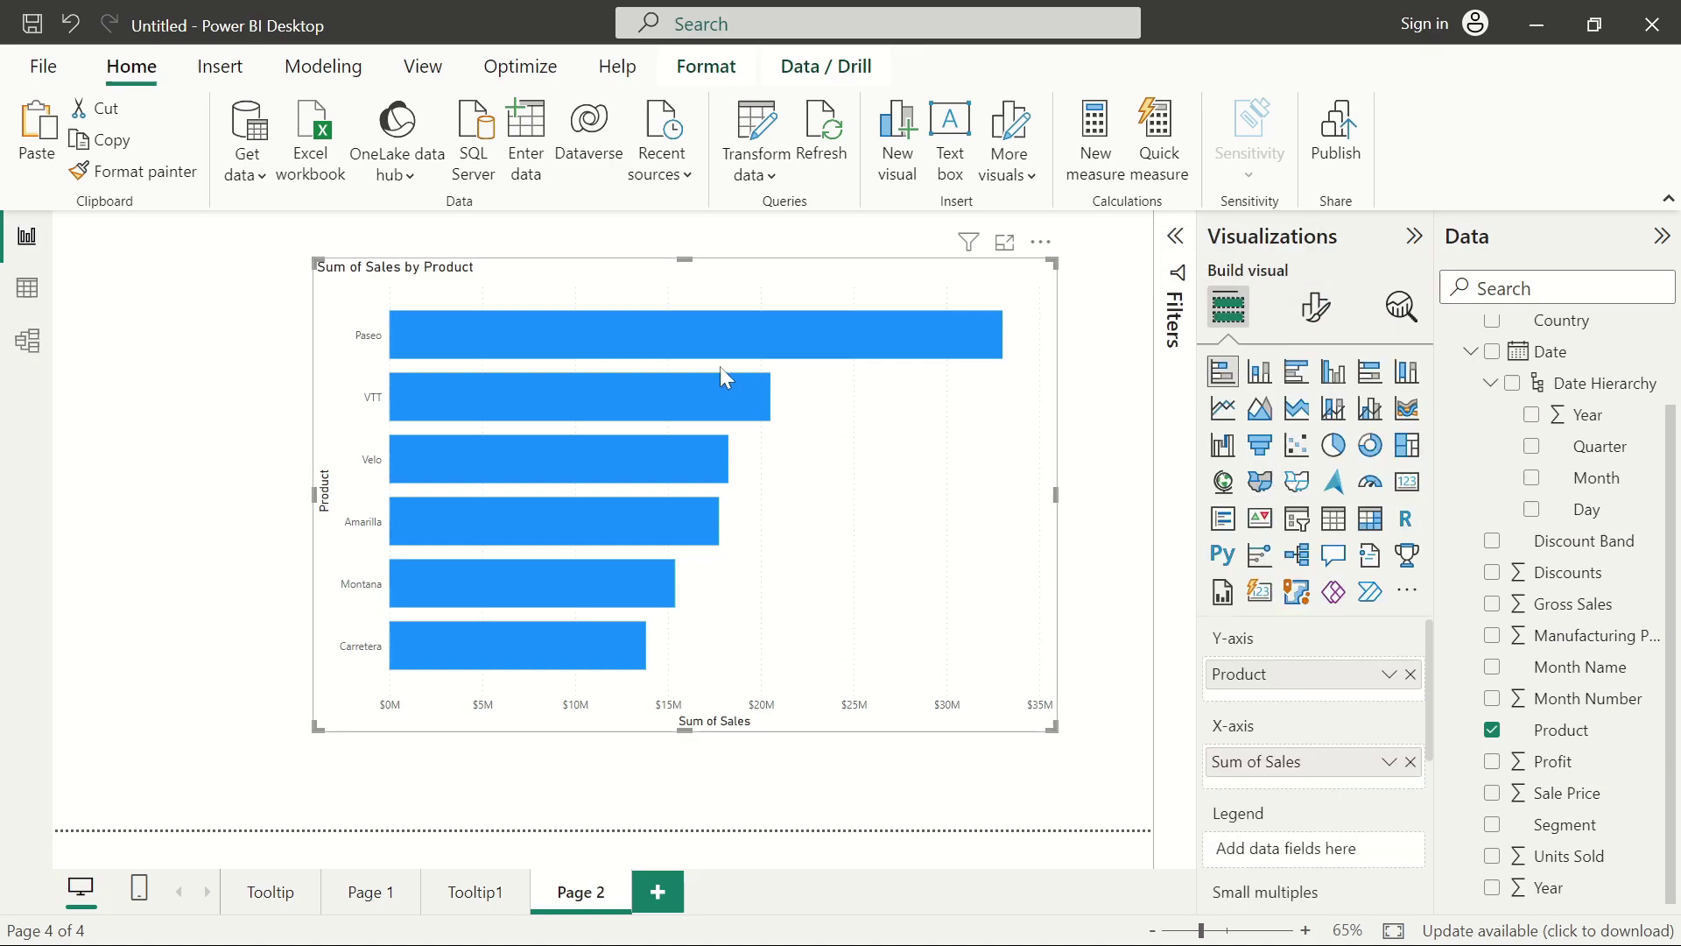
mouse_move(696, 341)
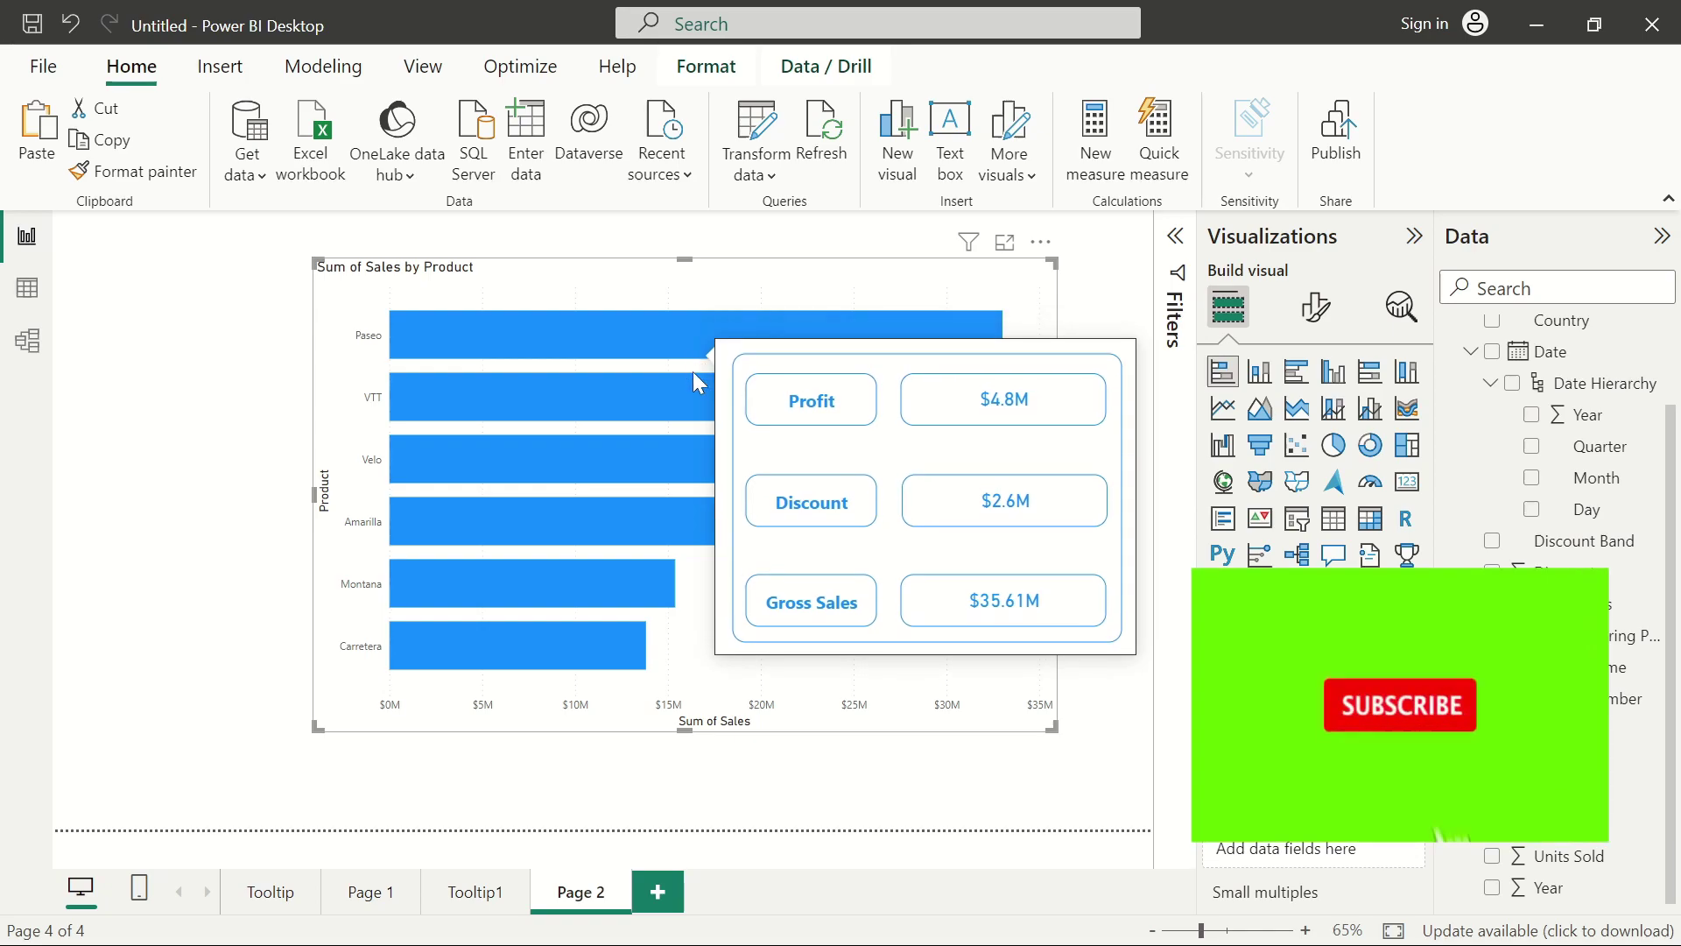
mouse_move(681, 412)
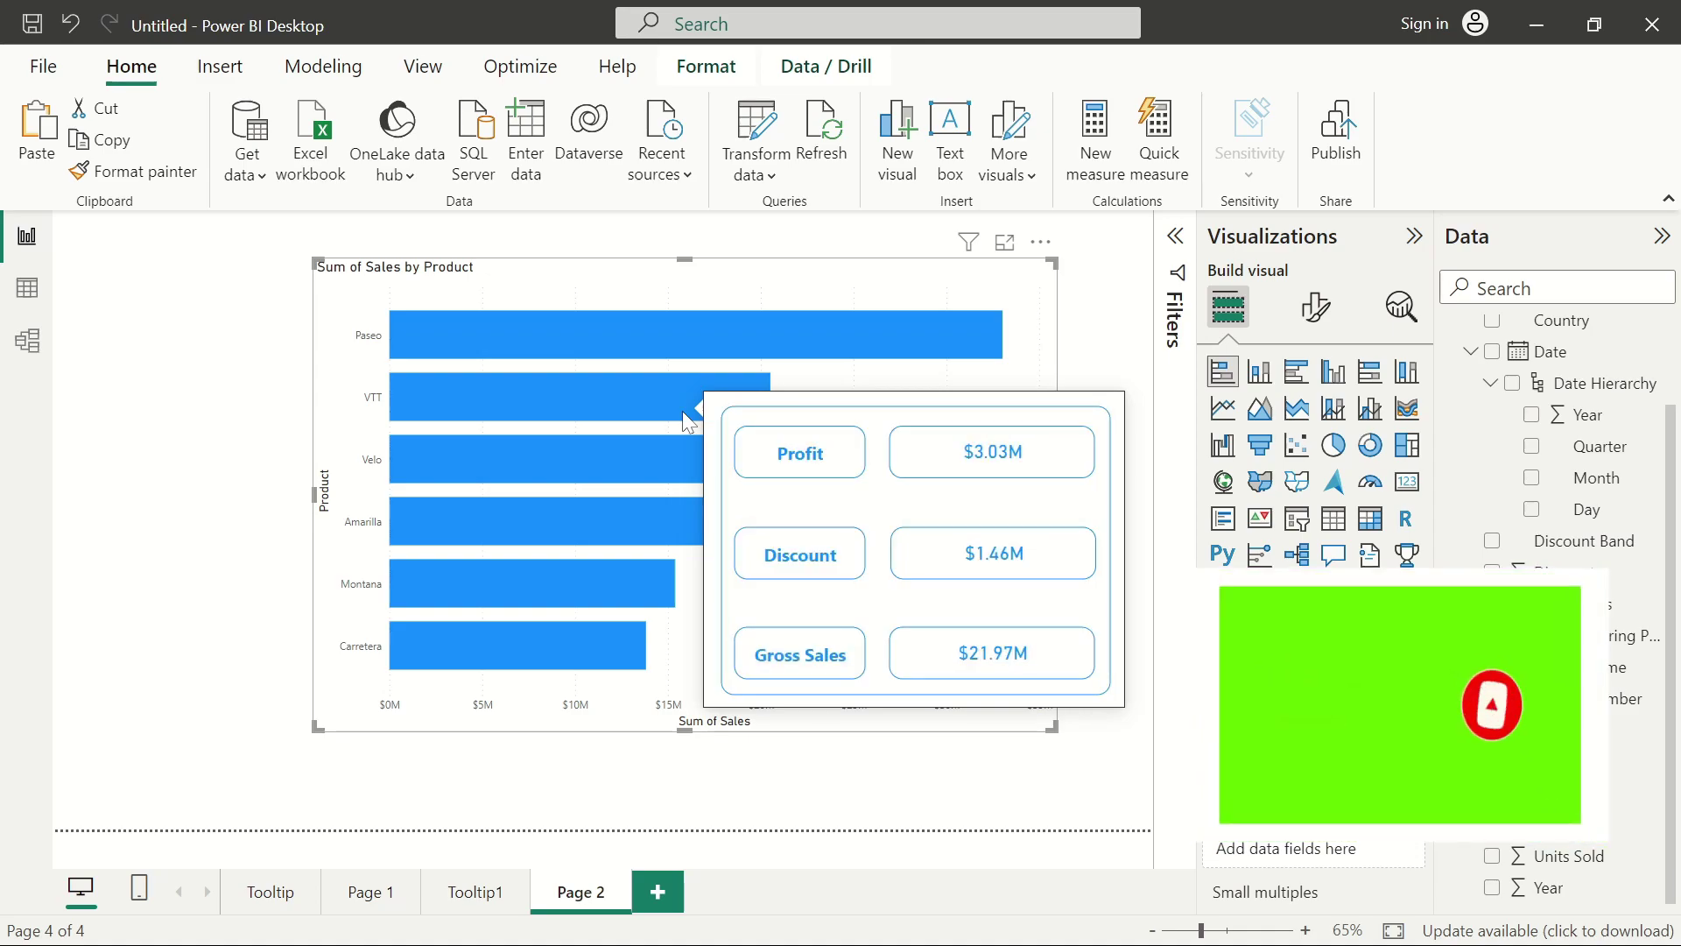
mouse_move(634, 528)
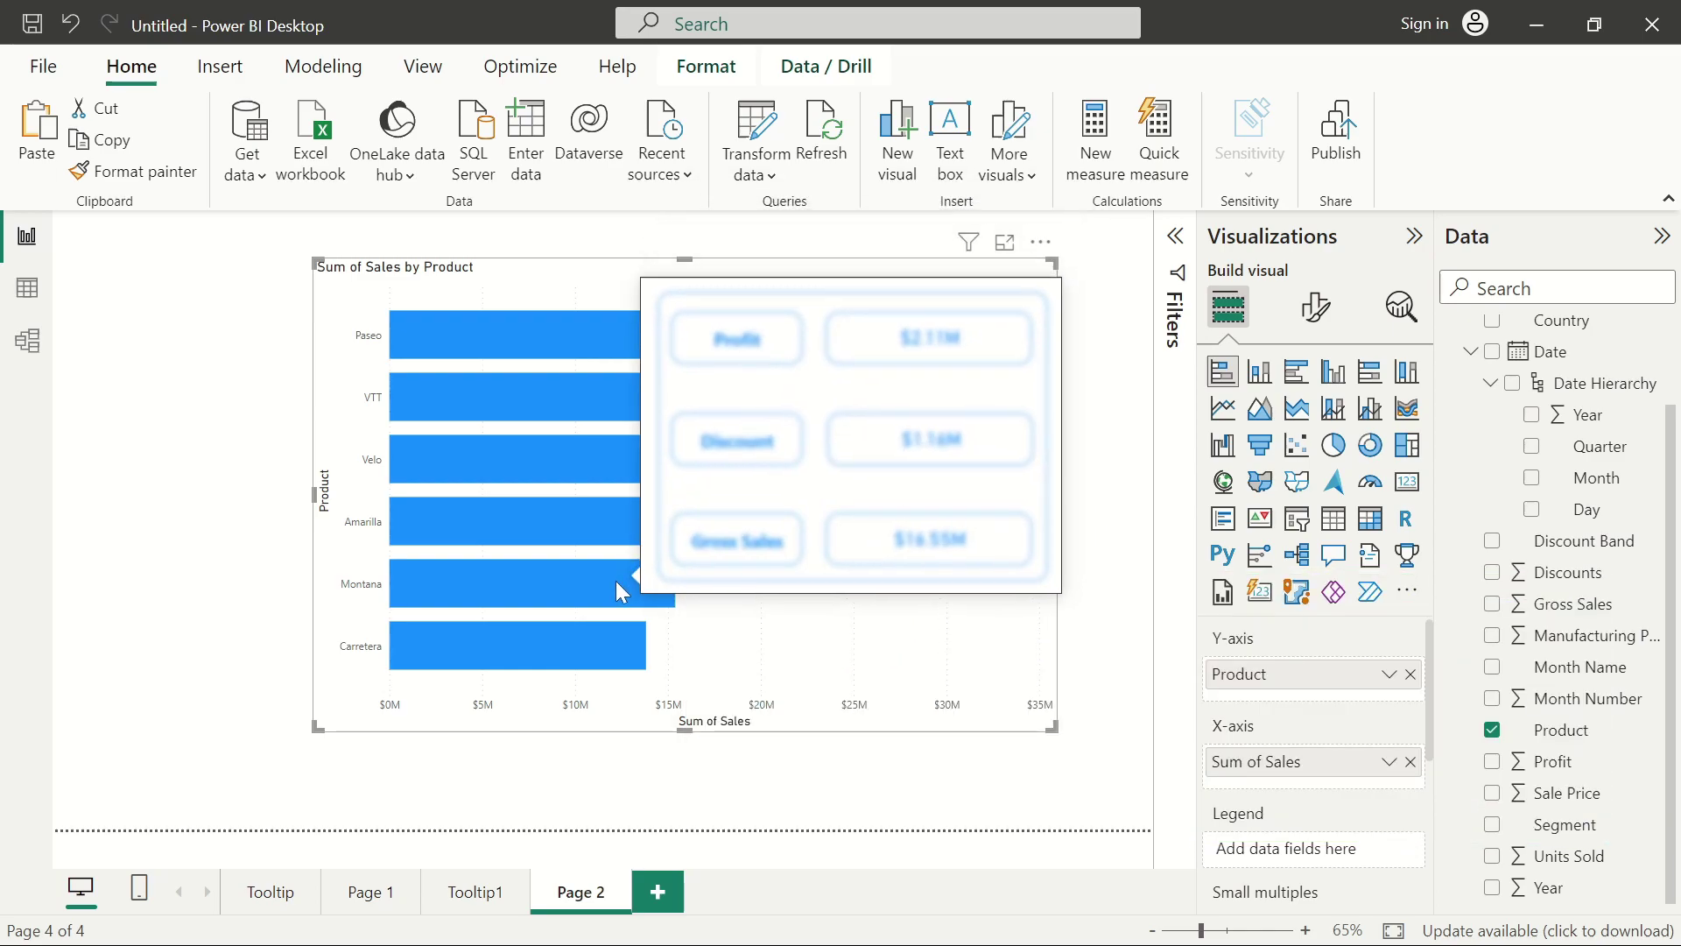
mouse_move(555, 648)
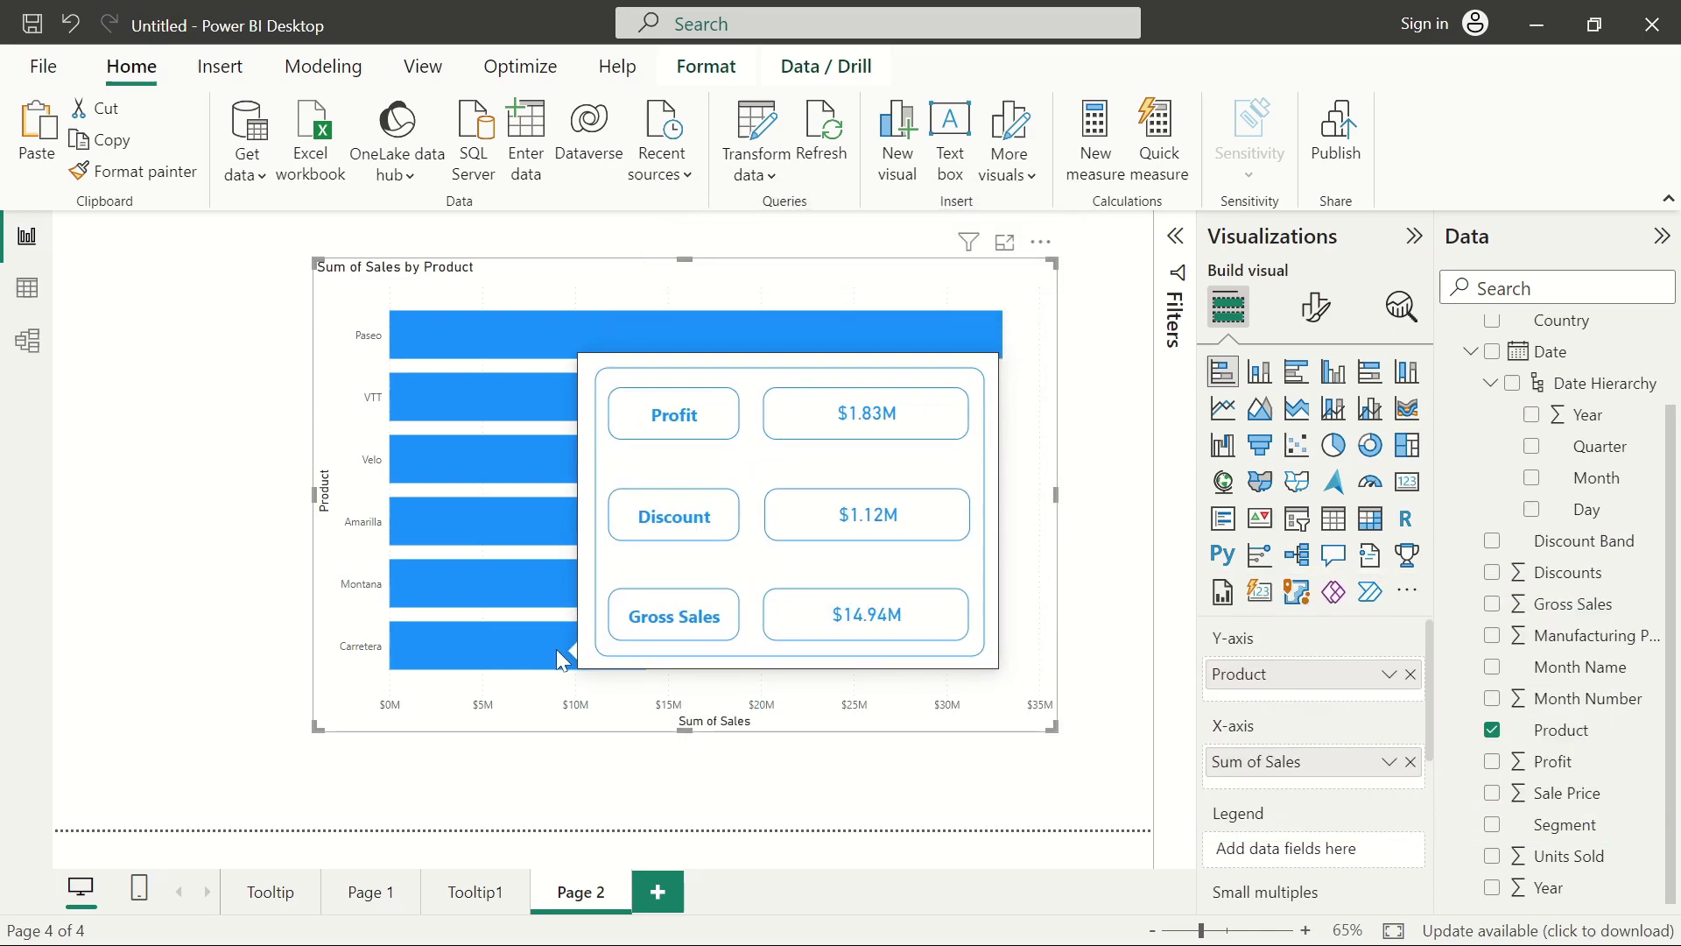
click(1139, 459)
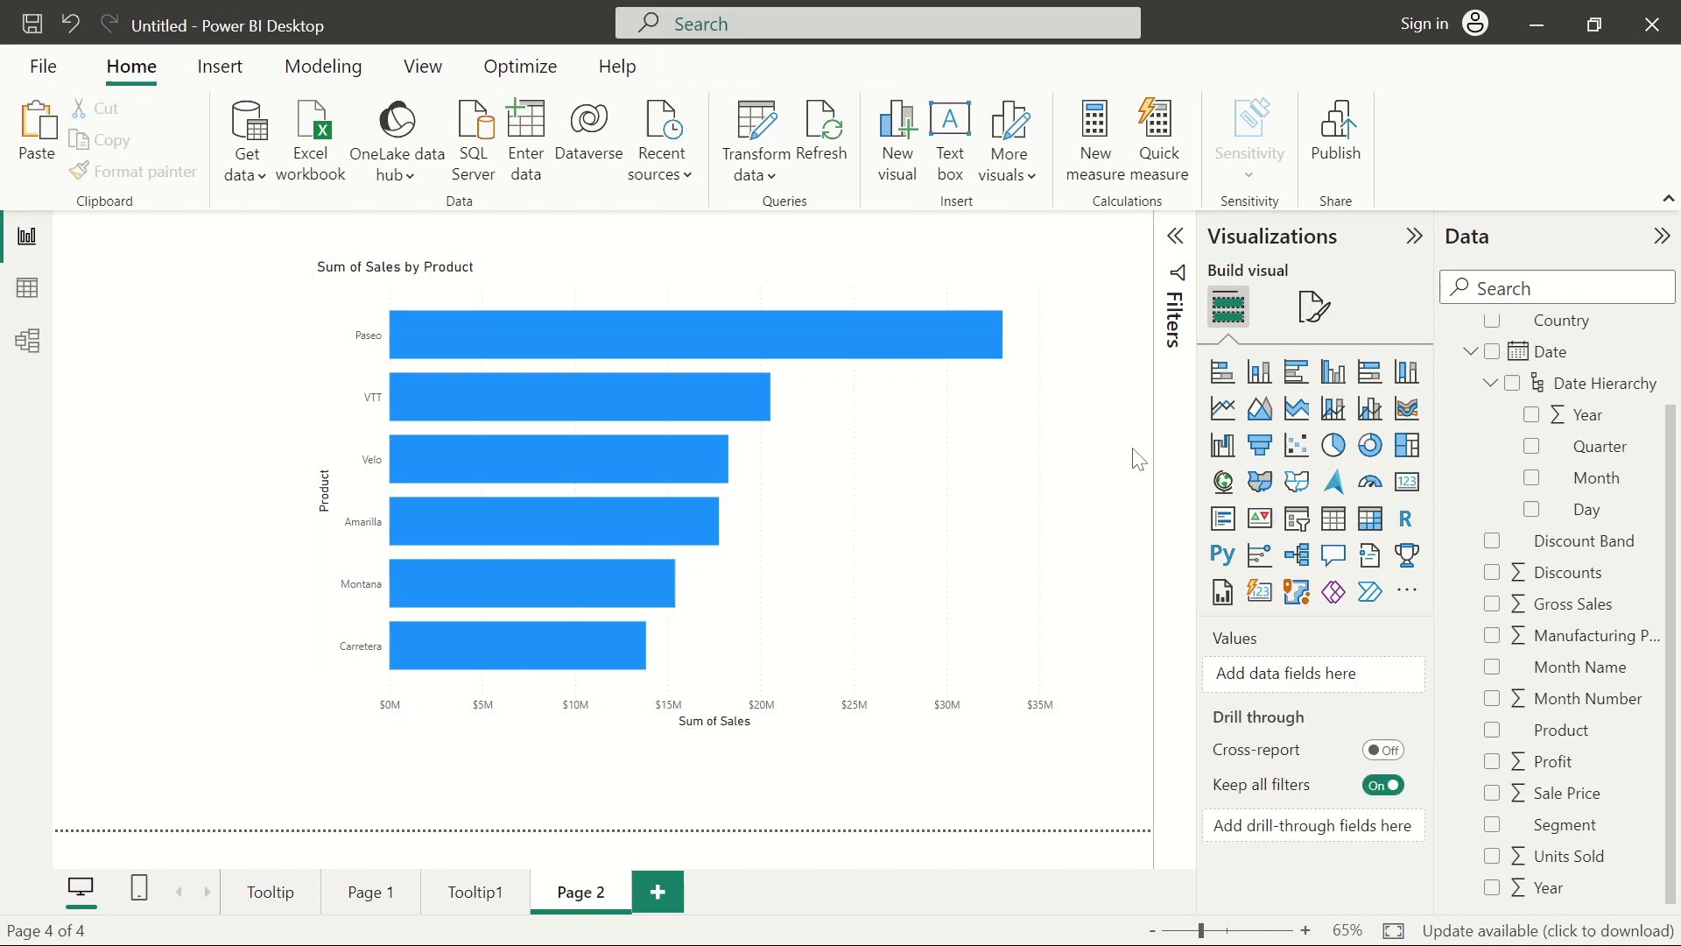